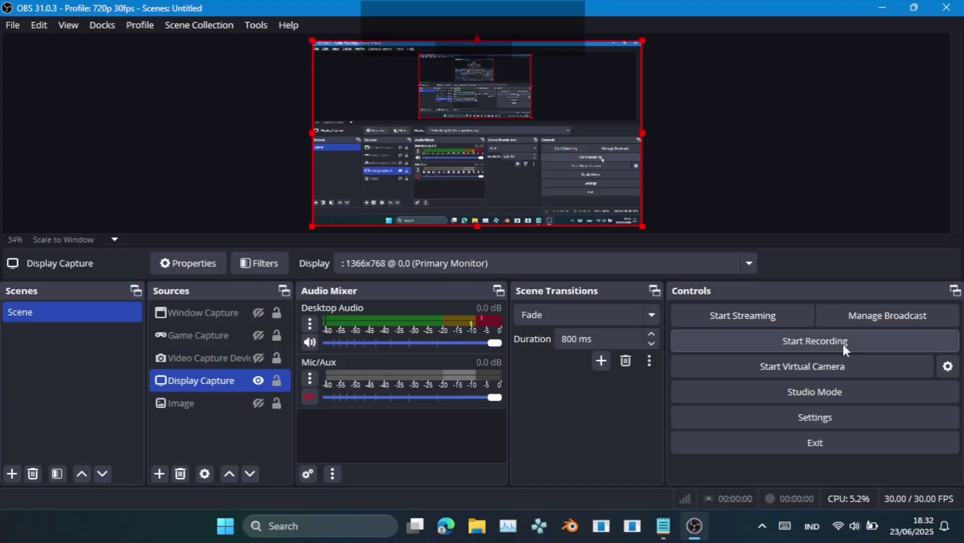
- Start the OBS screen recording and open the Tutorial folder from the desktop
click(843, 344)
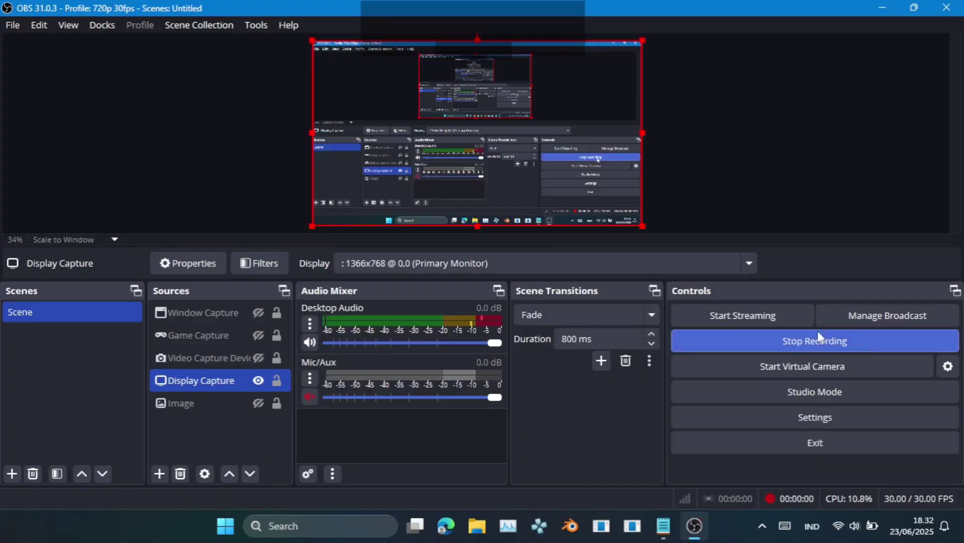
click(881, 6)
double_click(201, 49)
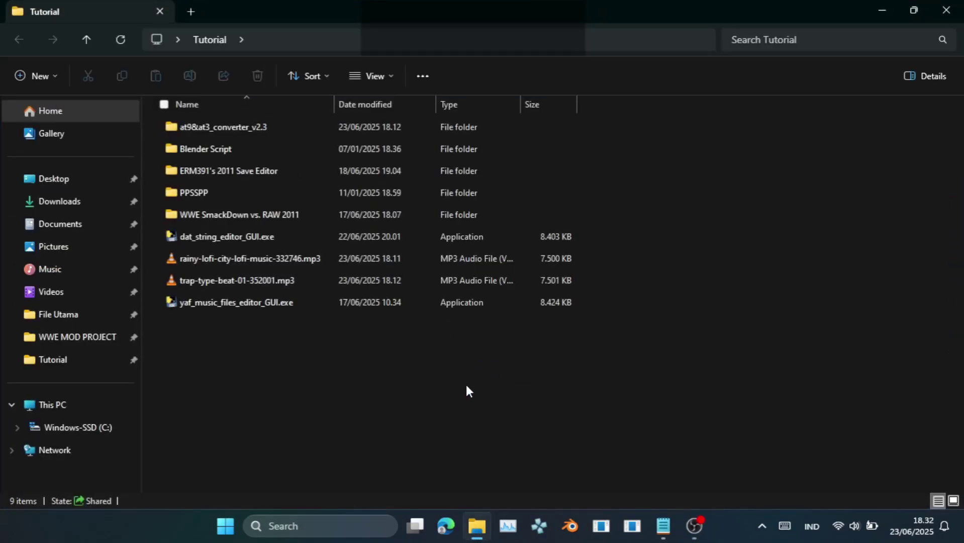
- Search Windows for vlc to check whether VLC media player is installed, then dismiss the search
click(337, 526)
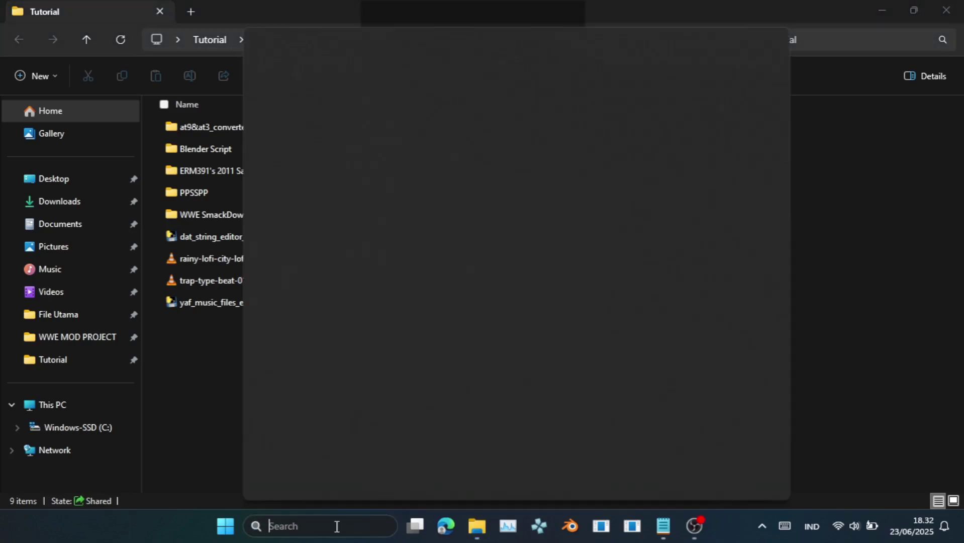
text(vlc)
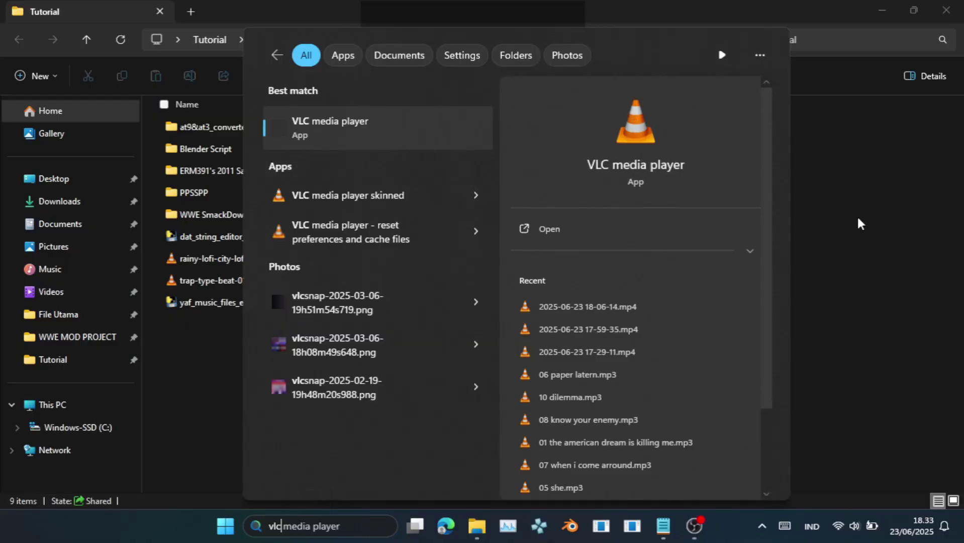
drag(887, 224, 827, 308)
- Move rainy-lofi-city-lofi-music-332746.mp3 and trap-type-beat-01-352001.mp3 into the at9&at3_converter_v2.3 folder
click(571, 274)
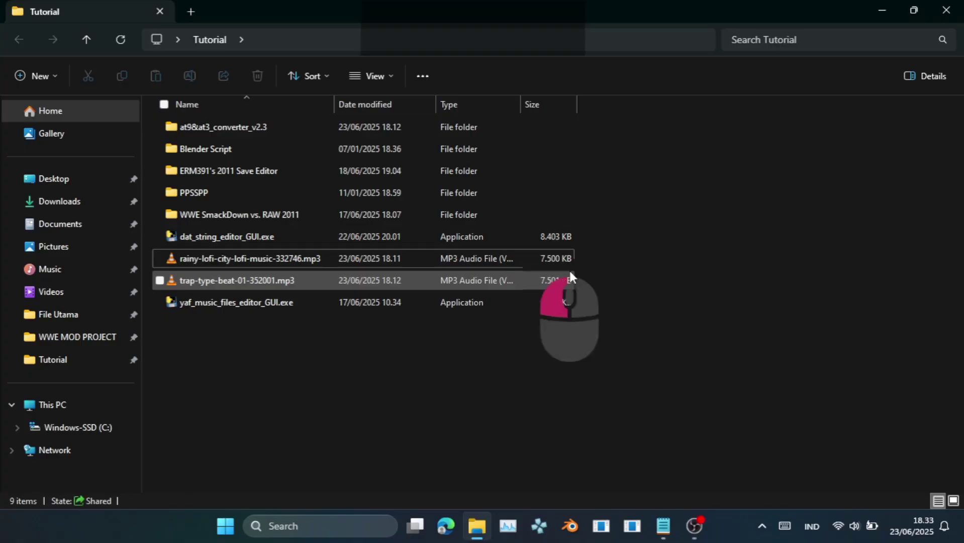
ctrl+click(444, 262)
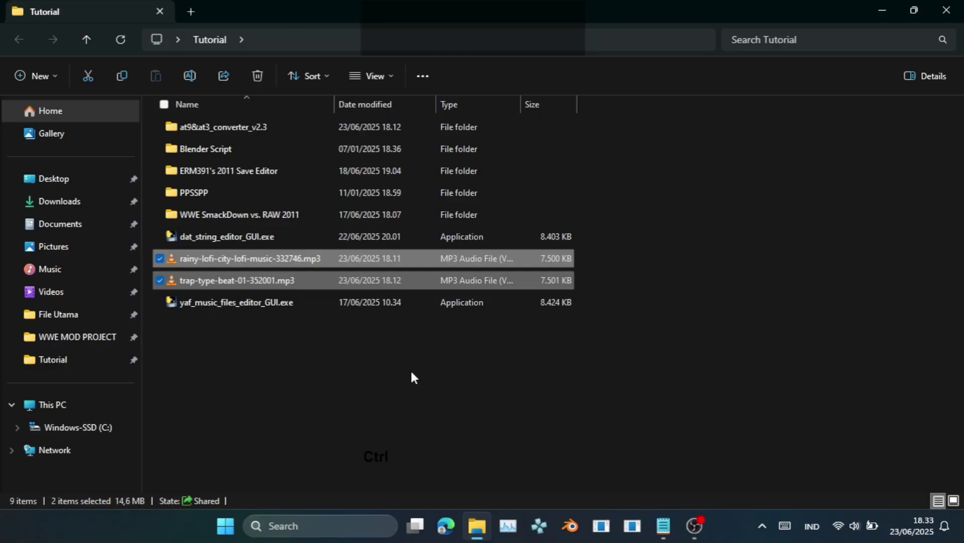
key(ctrl+x)
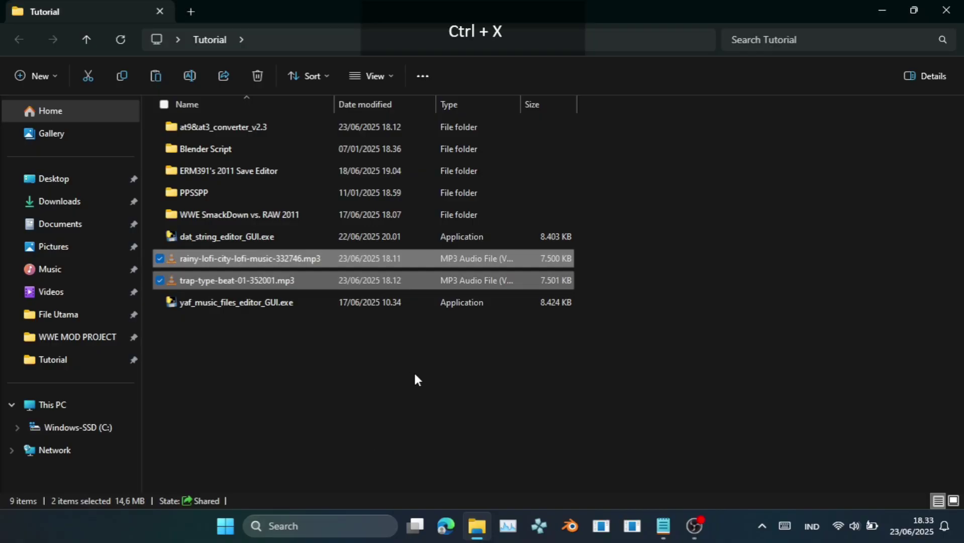
double_click(332, 128)
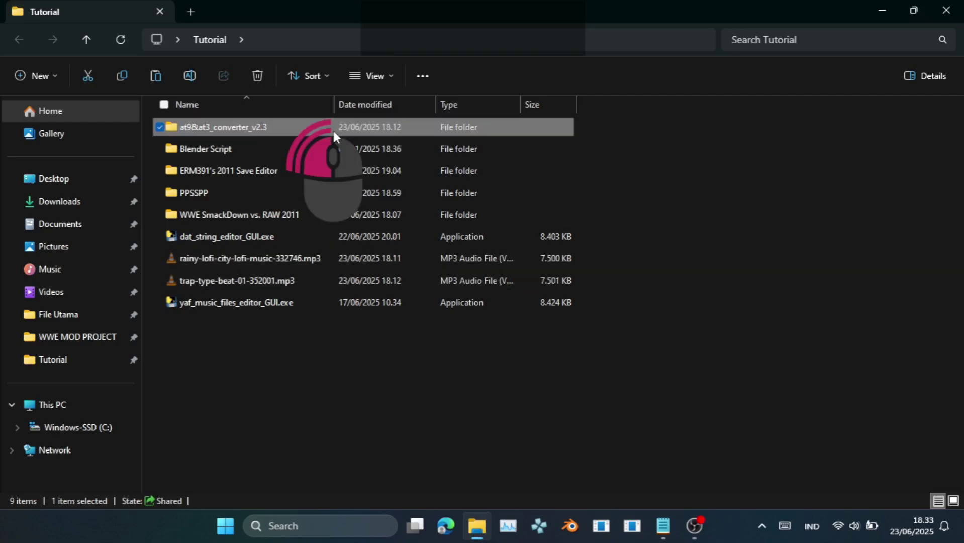
click(367, 331)
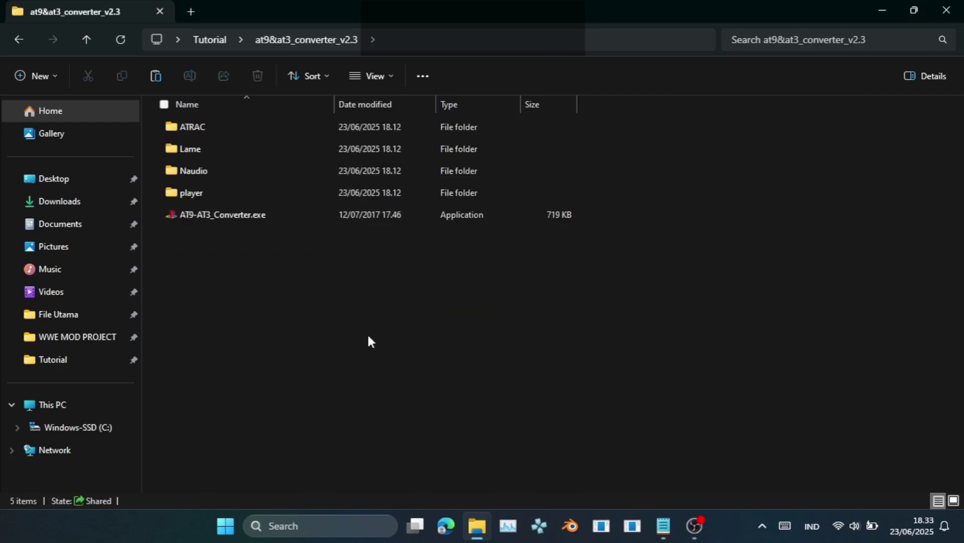
key(ctrl+v)
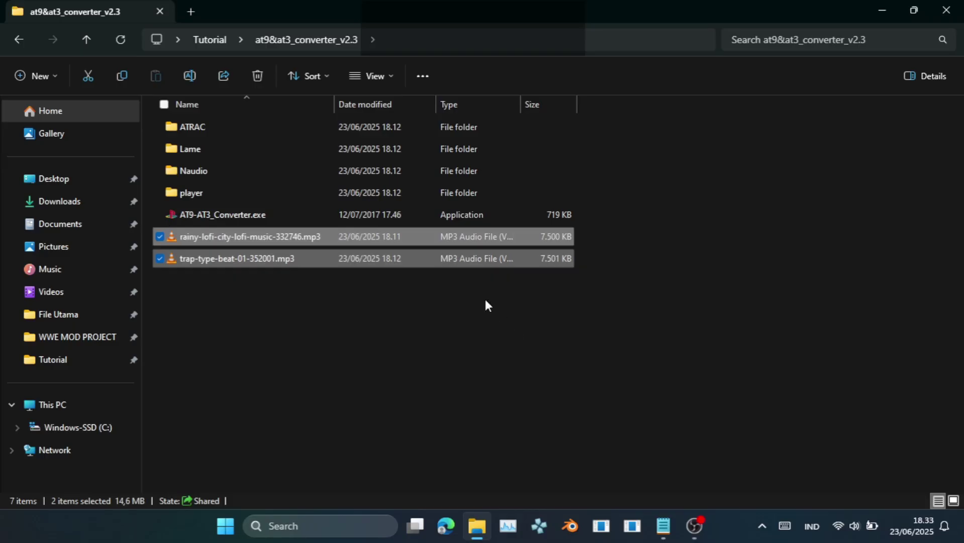
- Launch AT9-AT3_Converter.exe, switch it to the AT3Tool PSP & PS3 mode and place its window beside the file list
click(259, 214)
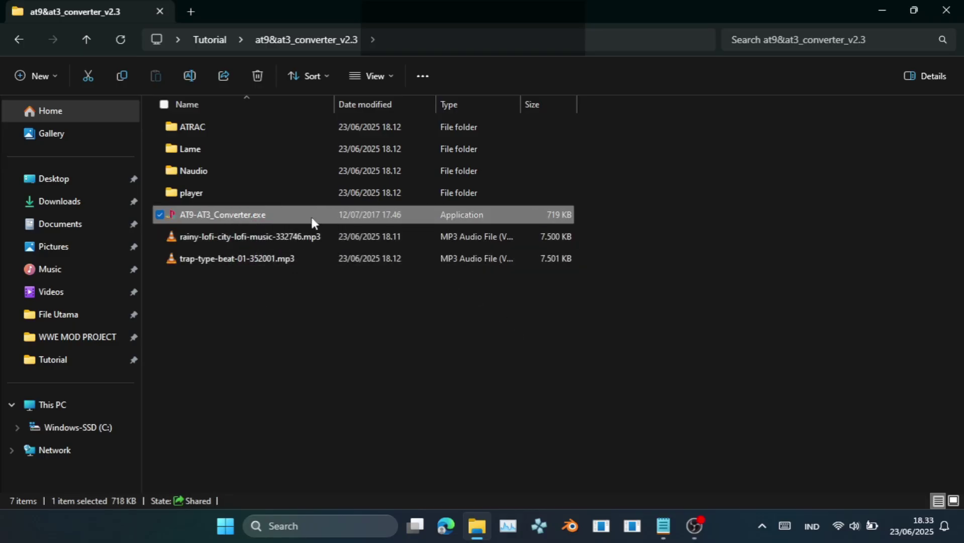
double_click(236, 217)
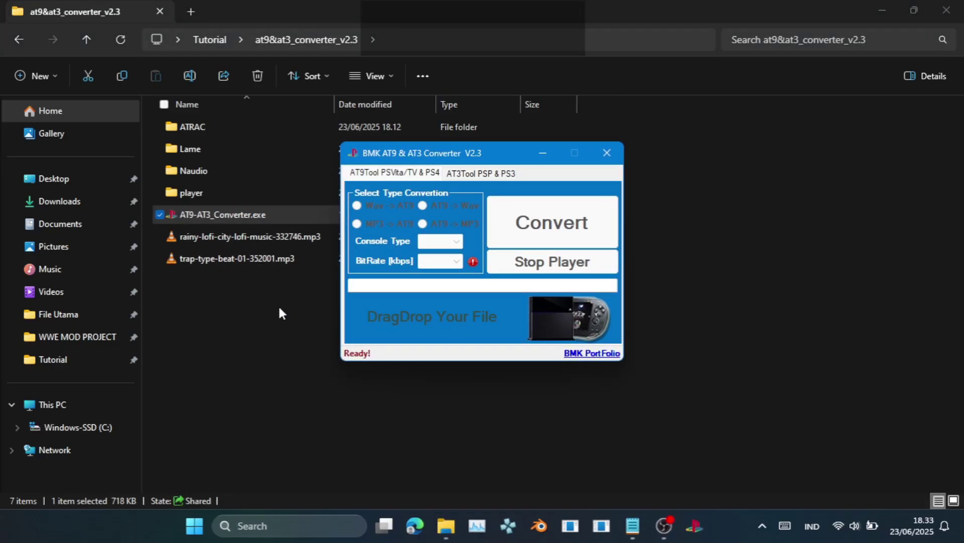
click(491, 177)
drag(487, 153, 597, 143)
- Load rainy-lofi-city-lofi-music-332746.mp3 into the converter with console type PSP and a bitrate of 32 kbps
click(242, 243)
drag(201, 240, 554, 290)
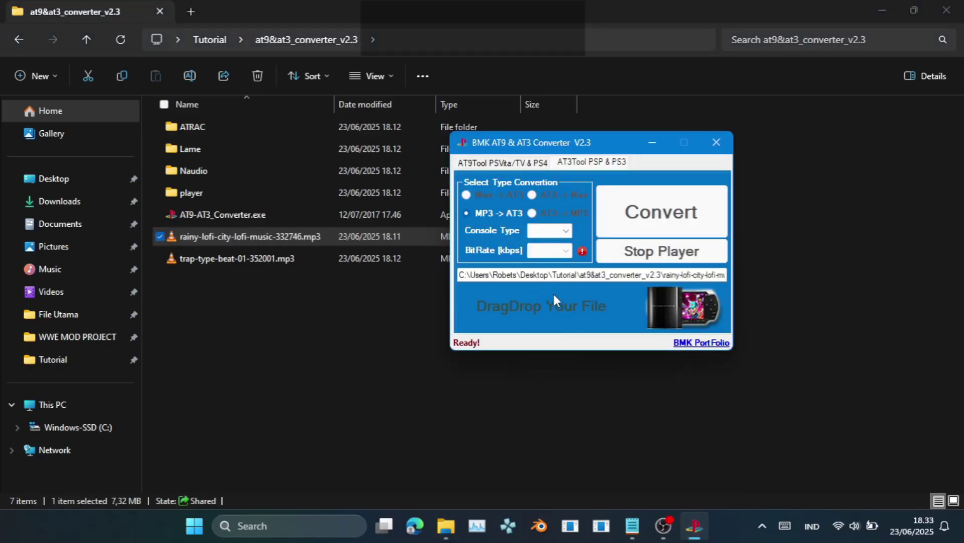
click(548, 230)
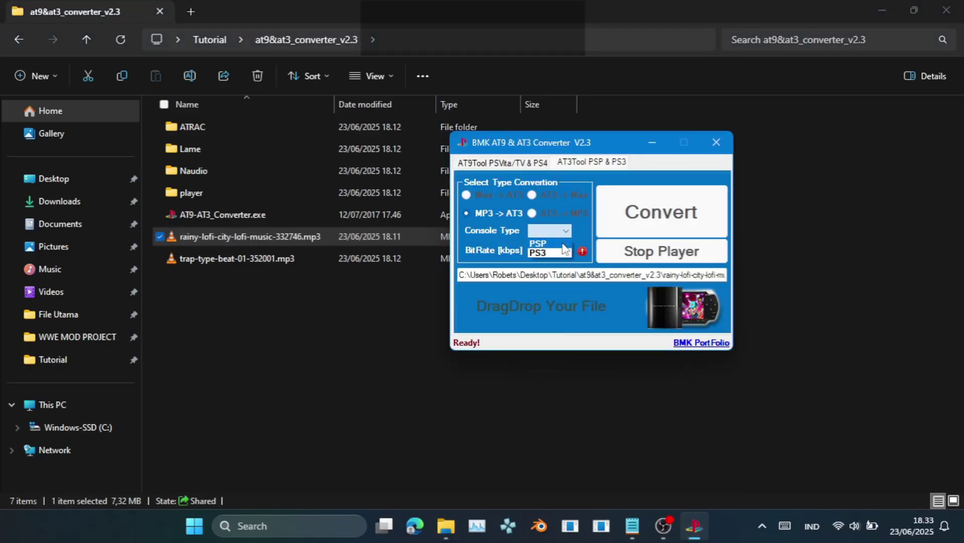
click(549, 241)
click(555, 256)
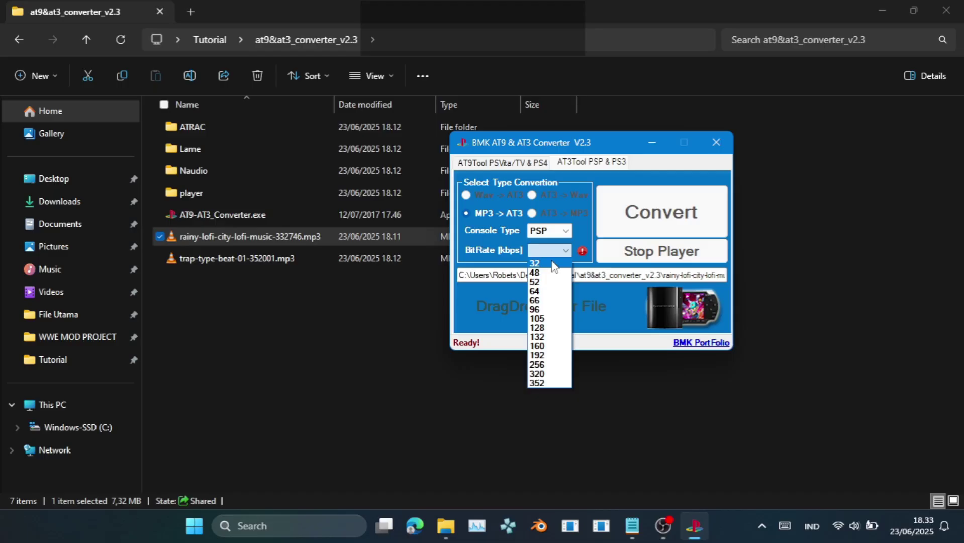
click(535, 263)
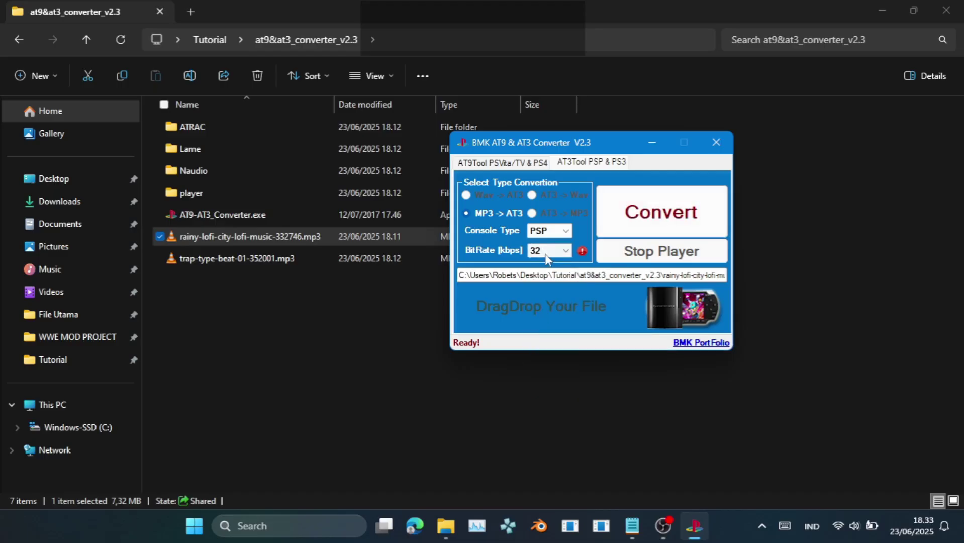
- Convert the loaded rainy lofi track to AT3, deleting the intermediate WAV file and declining playback
click(665, 223)
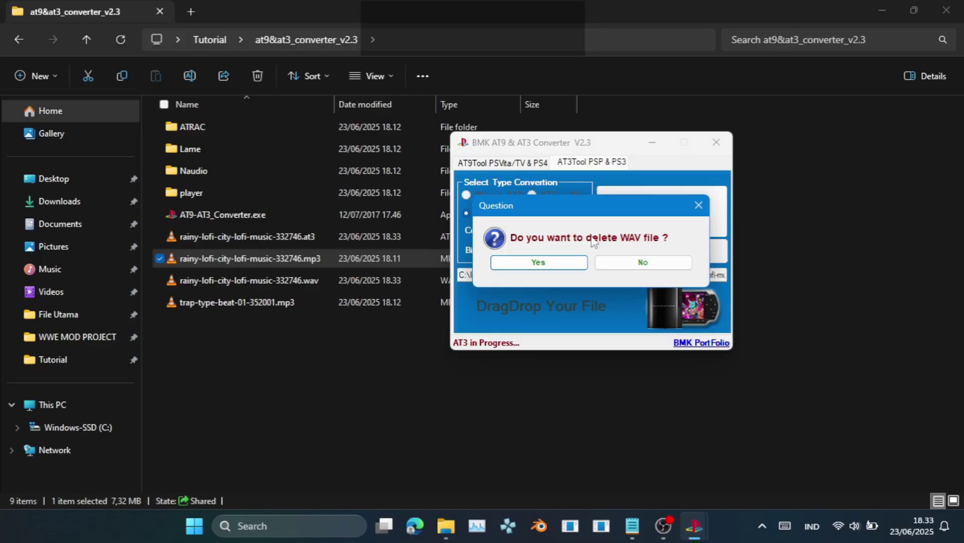
click(554, 261)
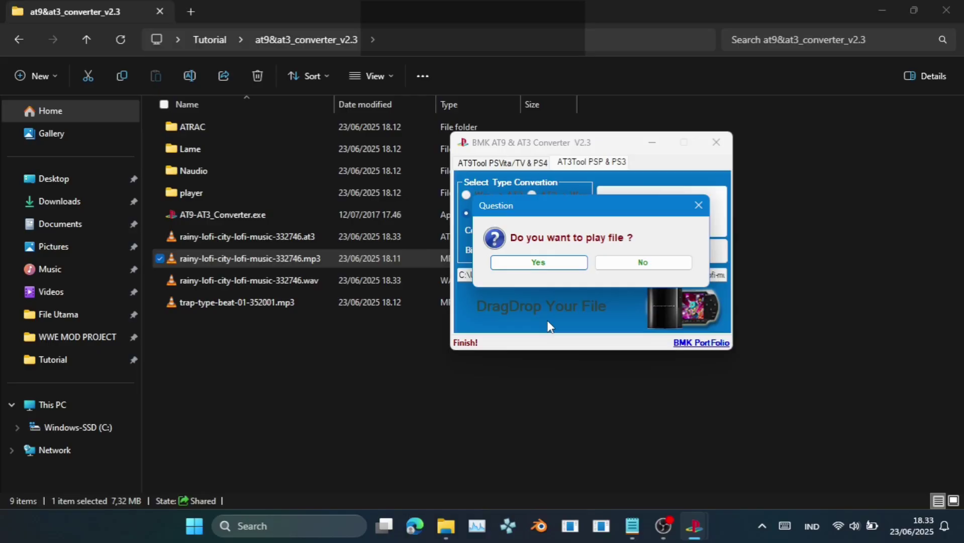
click(680, 263)
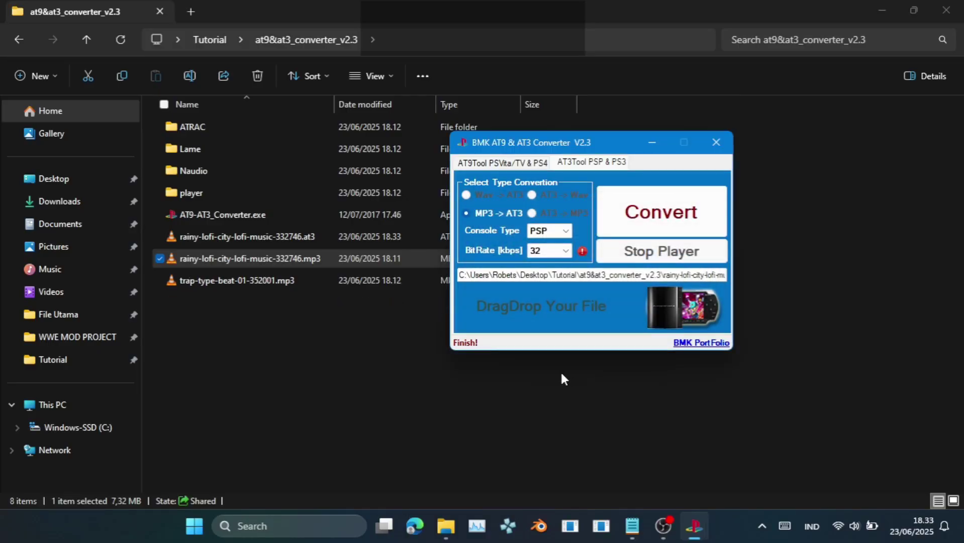
- Play rainy-lofi-city-lofi-music-332746.at3 in VLC media player to check the conversion, then close the player
click(259, 237)
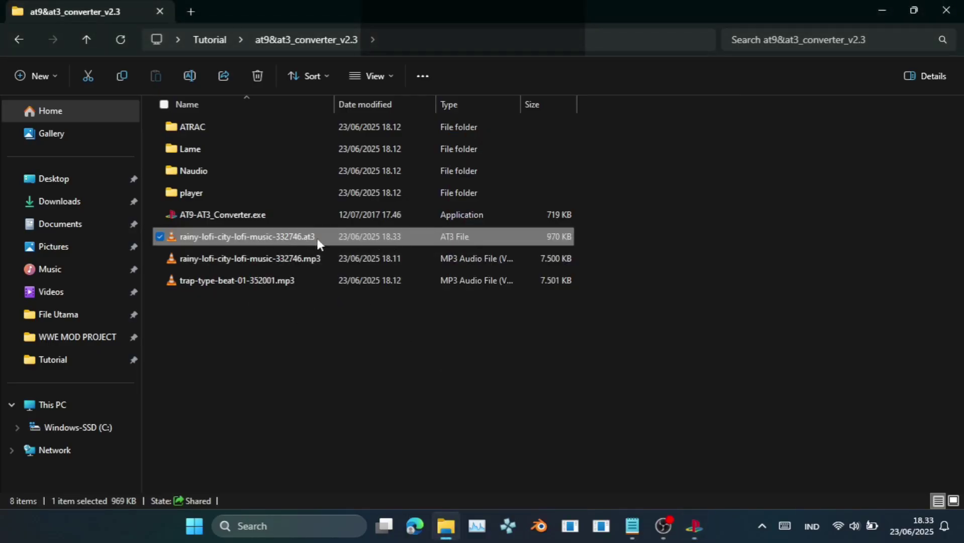
double_click(400, 237)
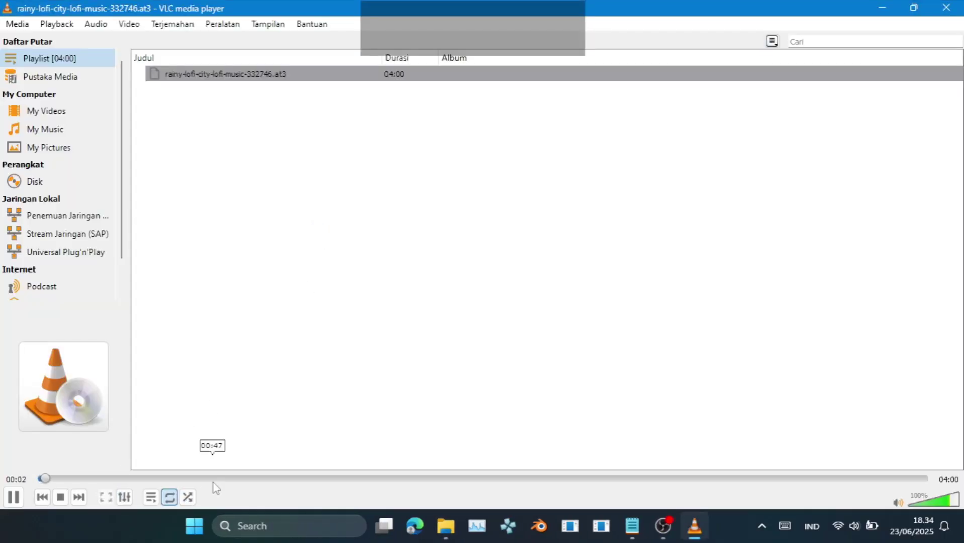
click(664, 528)
click(669, 534)
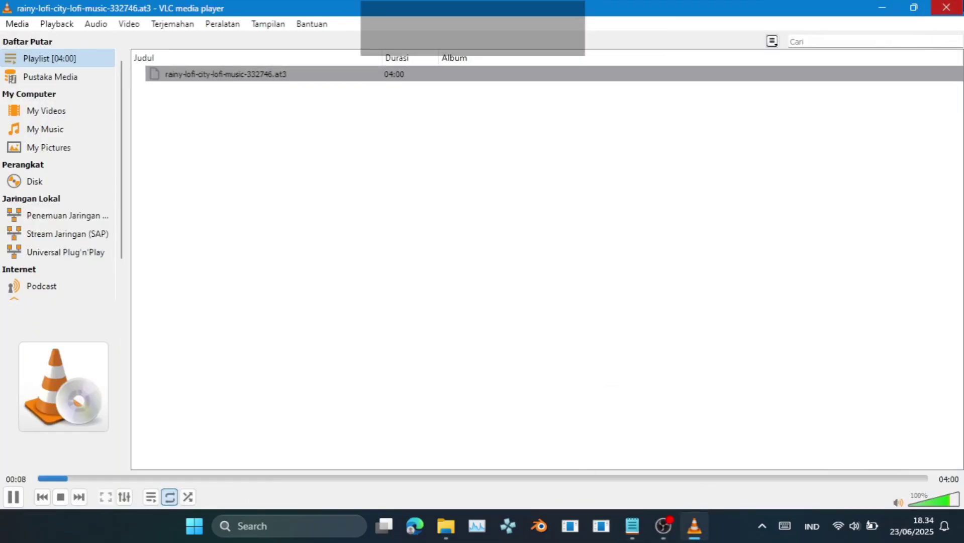
click(947, 7)
- Load trap-type-beat-01-352001.mp3 into the converter with console type PSP and a bitrate of 32 kbps
click(388, 279)
drag(277, 281, 578, 316)
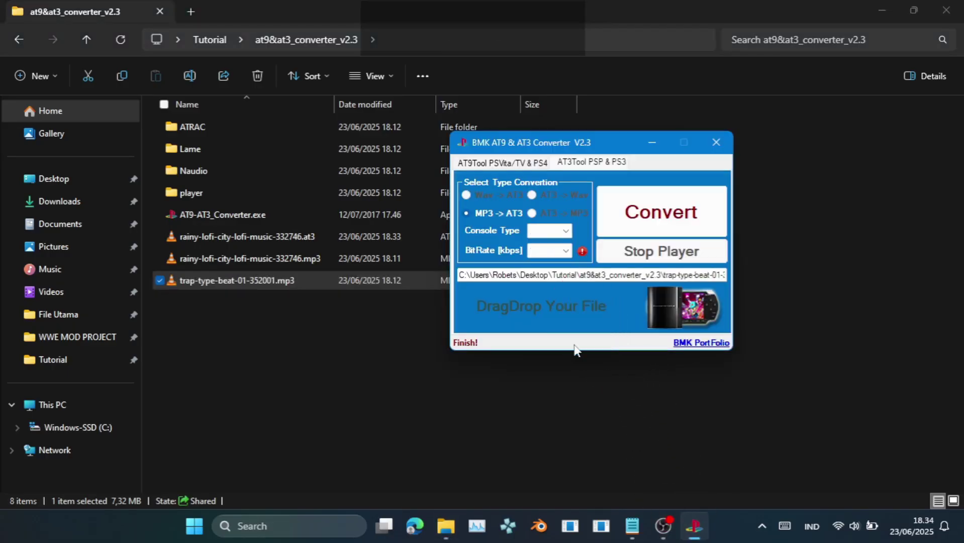
click(568, 236)
click(548, 244)
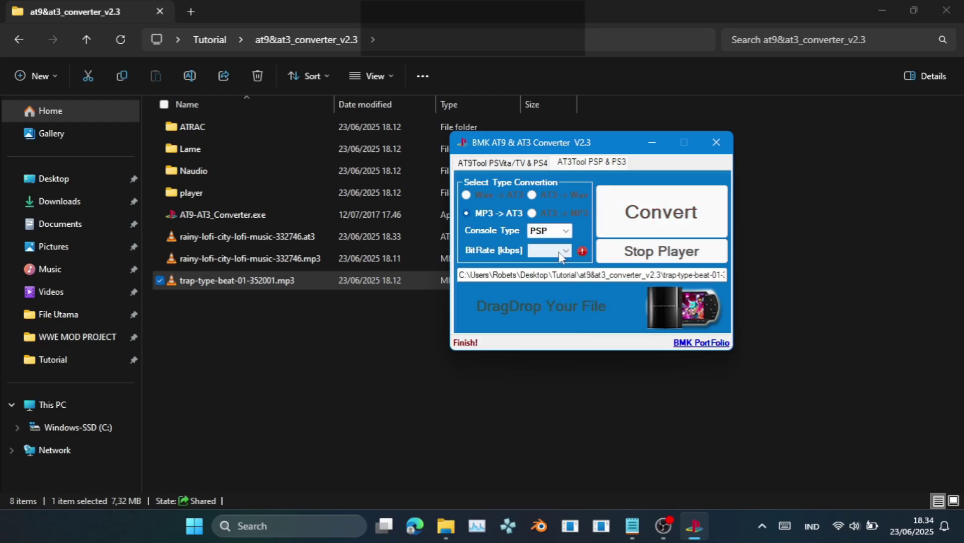
click(557, 250)
click(555, 264)
- Convert the trap-type-beat track to AT3, deleting its WAV file and declining playback, and close the converter
click(647, 227)
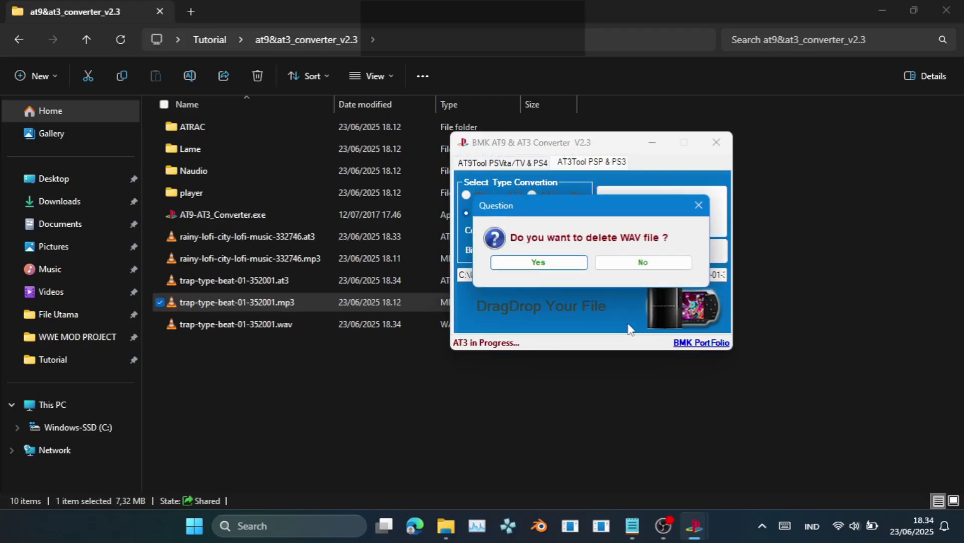
click(561, 263)
click(644, 262)
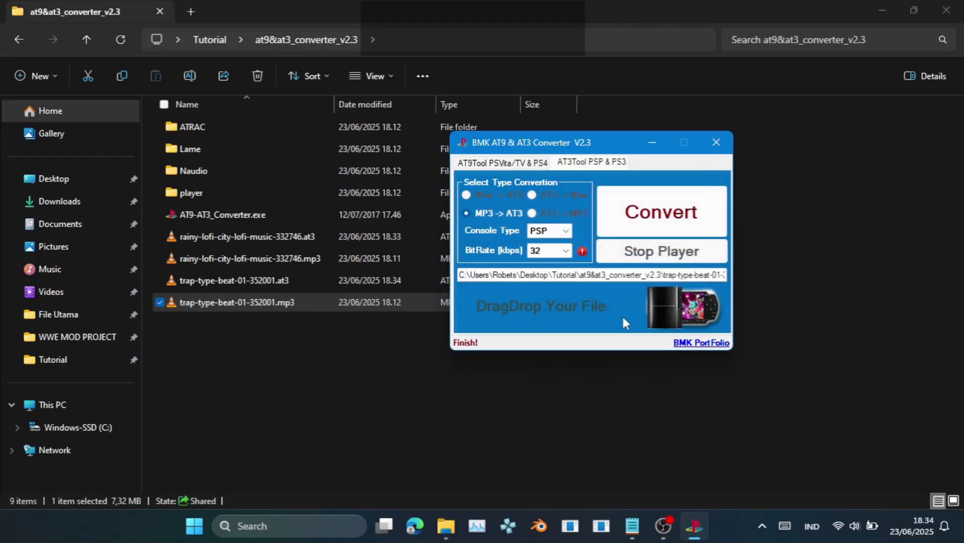
click(716, 143)
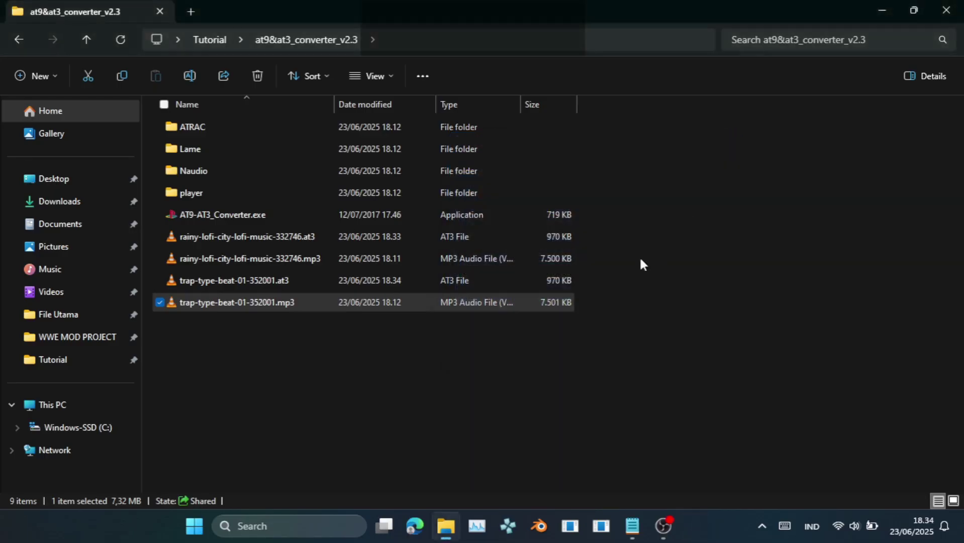
- Move rainy-lofi-city-lofi-music-332746.at3 and trap-type-beat-01-352001.at3 to the Tutorial folder
click(545, 284)
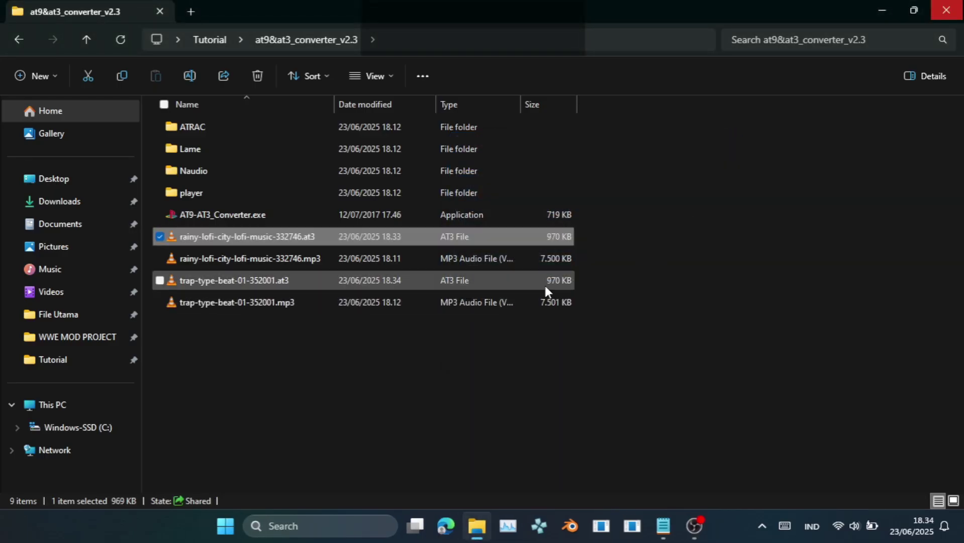
ctrl+click(546, 238)
key(ctrl+x)
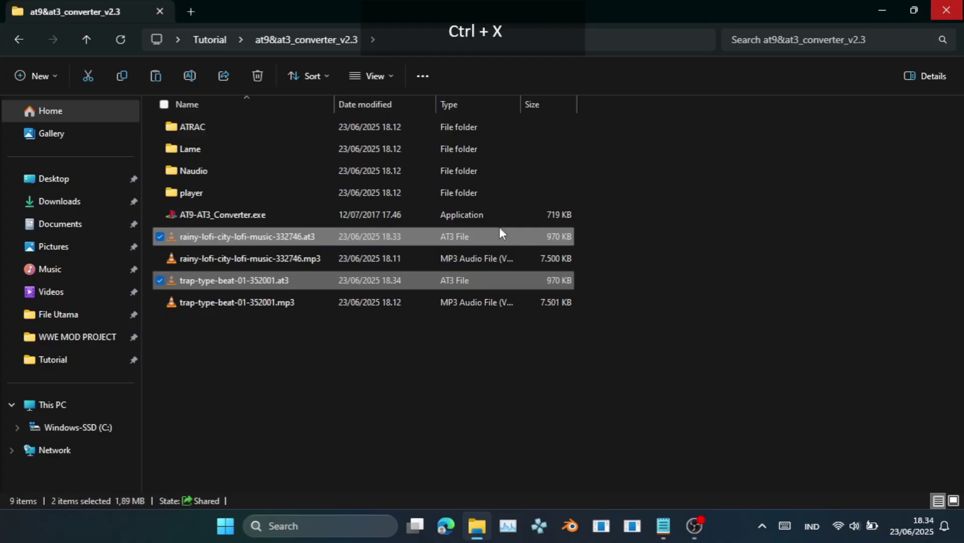
click(211, 40)
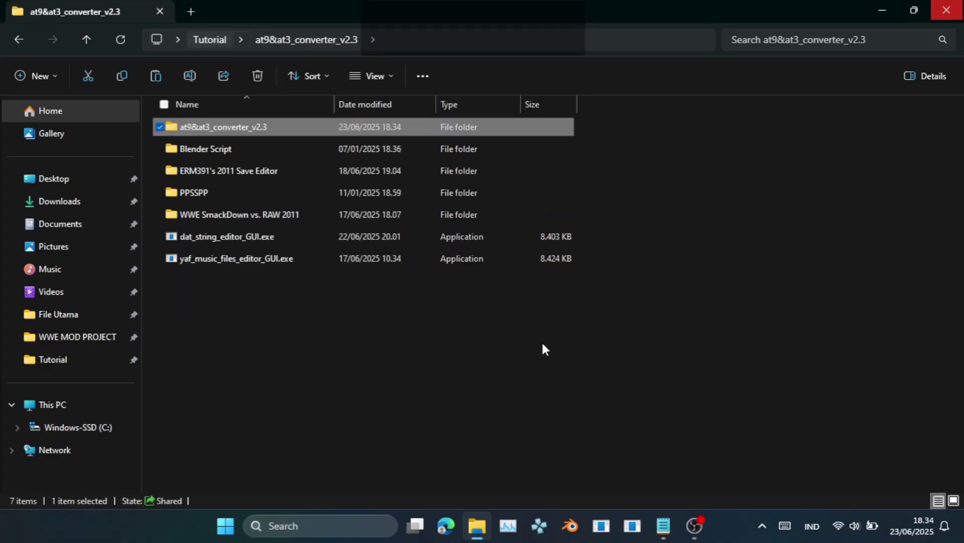
key(ctrl+v)
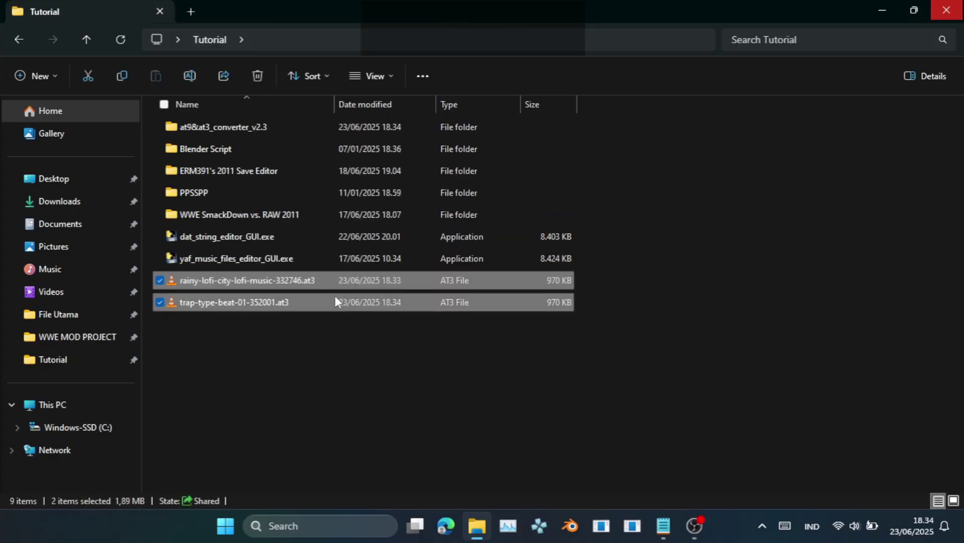
click(641, 271)
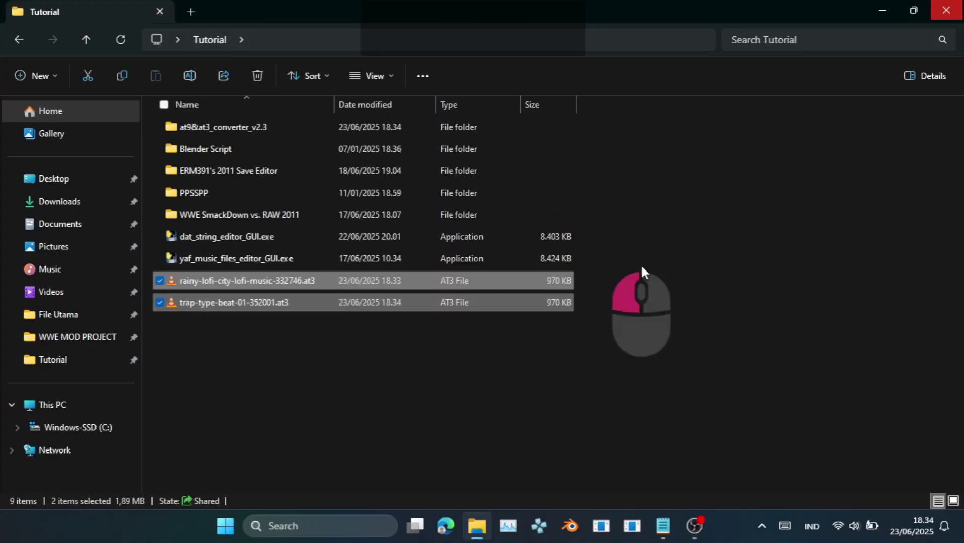
- Open the sound folder under WWE SmackDown vs. RAW 2011 > PSP_GAME > USRDIR and select music1.yaf
click(515, 215)
double_click(515, 214)
double_click(347, 131)
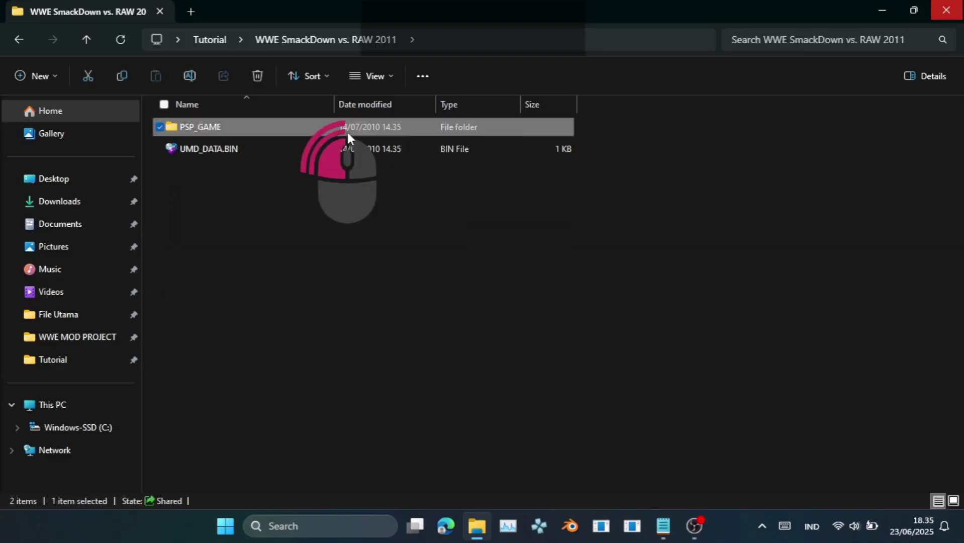
double_click(304, 149)
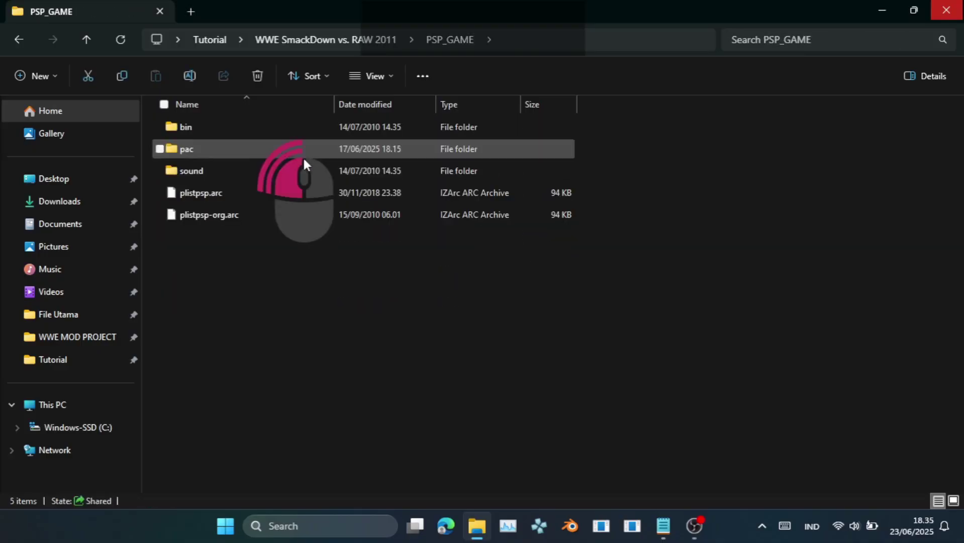
click(300, 155)
double_click(292, 171)
click(292, 168)
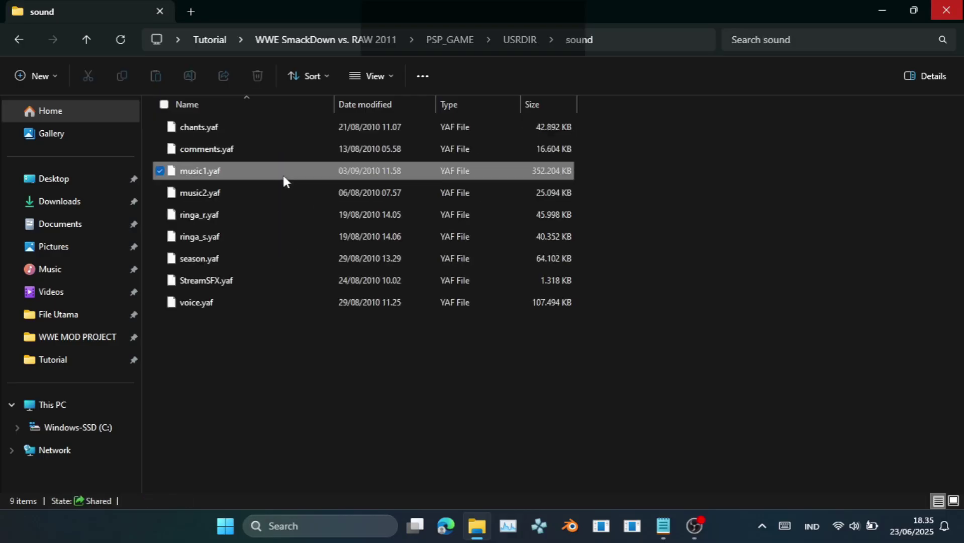
- Copy music1.yaf from the sound folder into the Tutorial folder
key(ctrl+c)
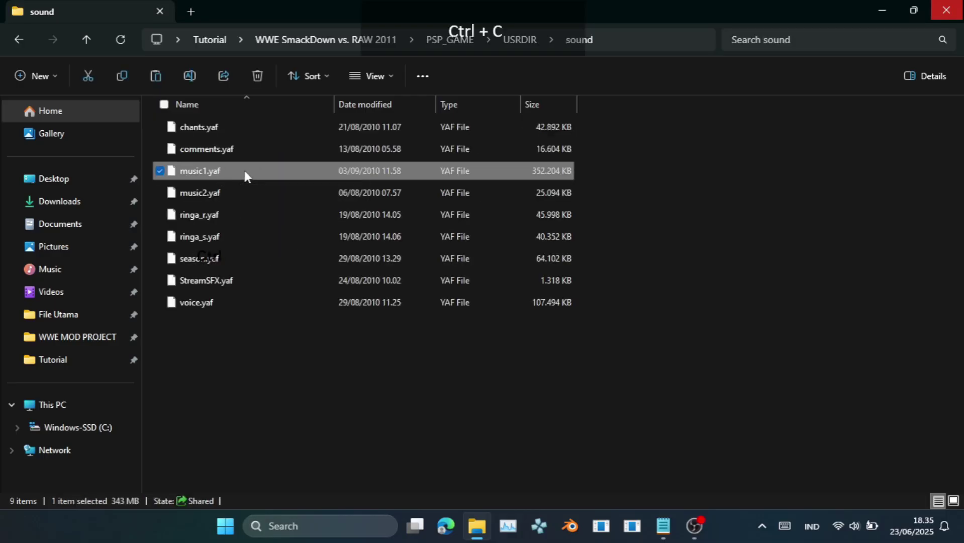
click(332, 38)
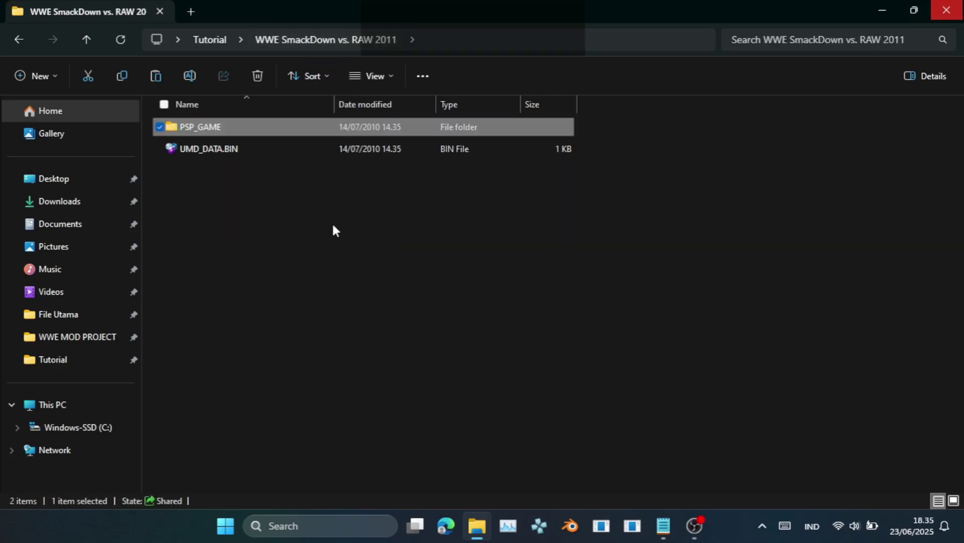
click(215, 48)
click(273, 326)
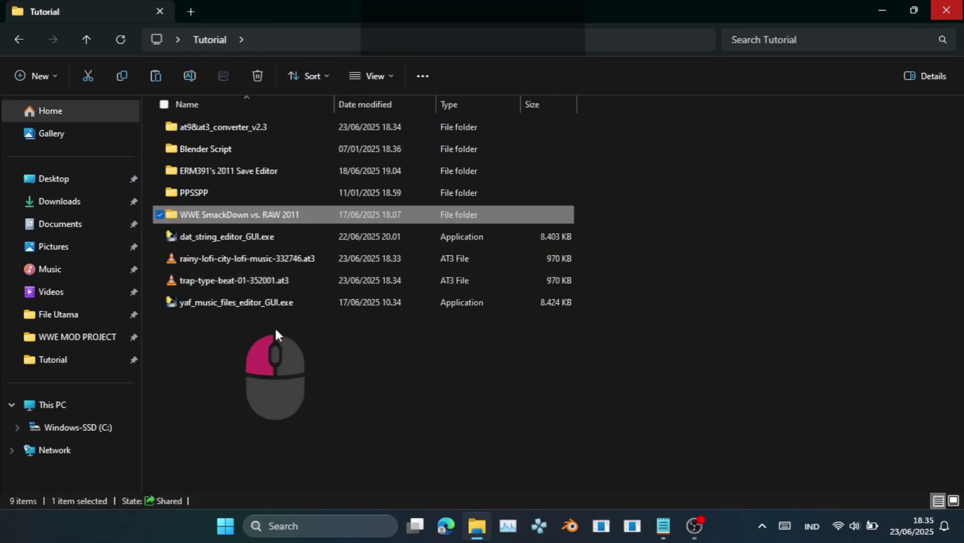
key(ctrl+v)
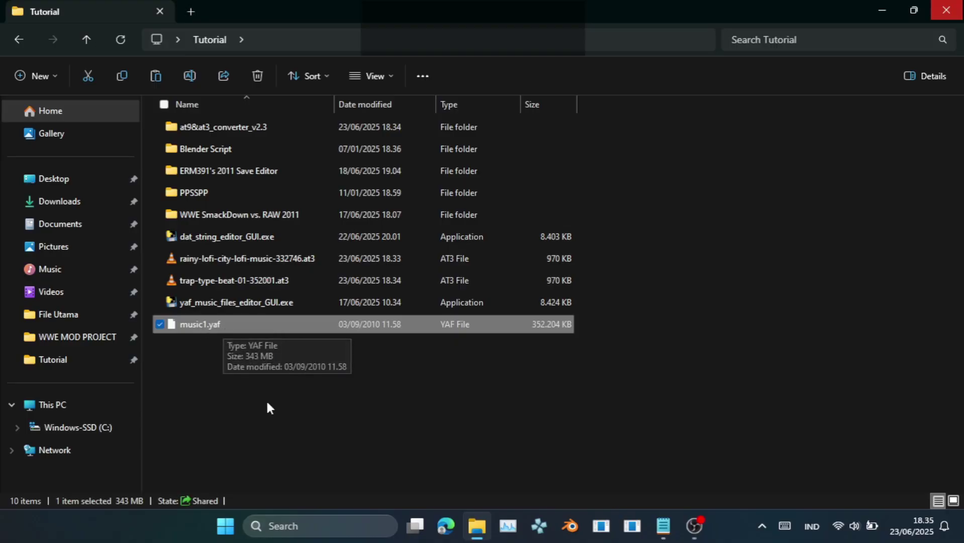
- Duplicate music1.yaf within the Tutorial folder as a backup copy
key(ctrl+c)
key(ctrl+v)
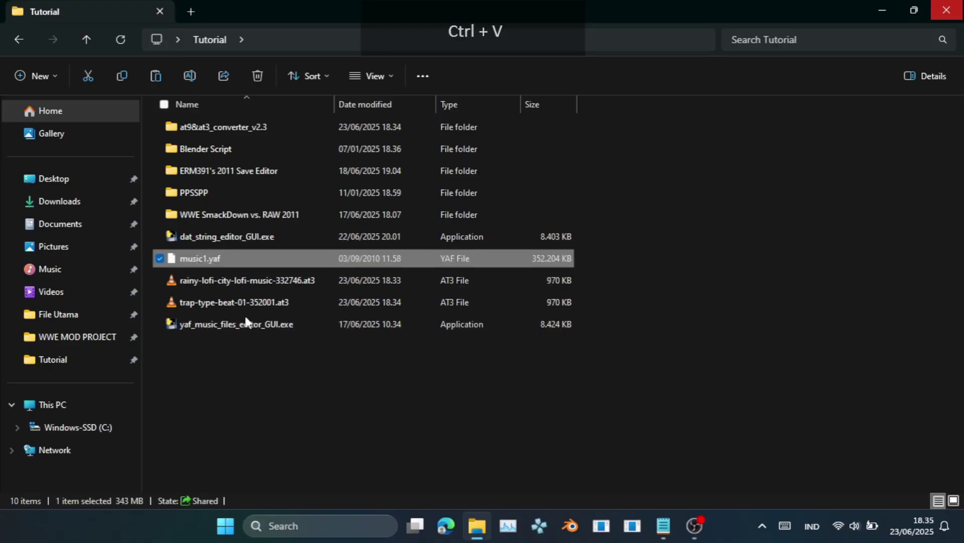
click(224, 357)
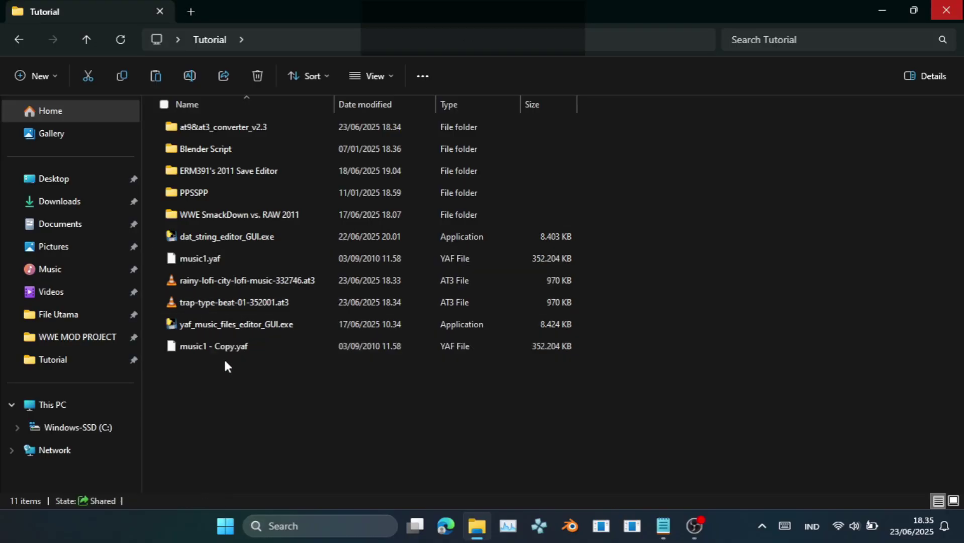
click(224, 262)
- Launch yaf_music_files_editor_GUI.exe and load music1.yaf from the Tutorial folder into it
double_click(351, 347)
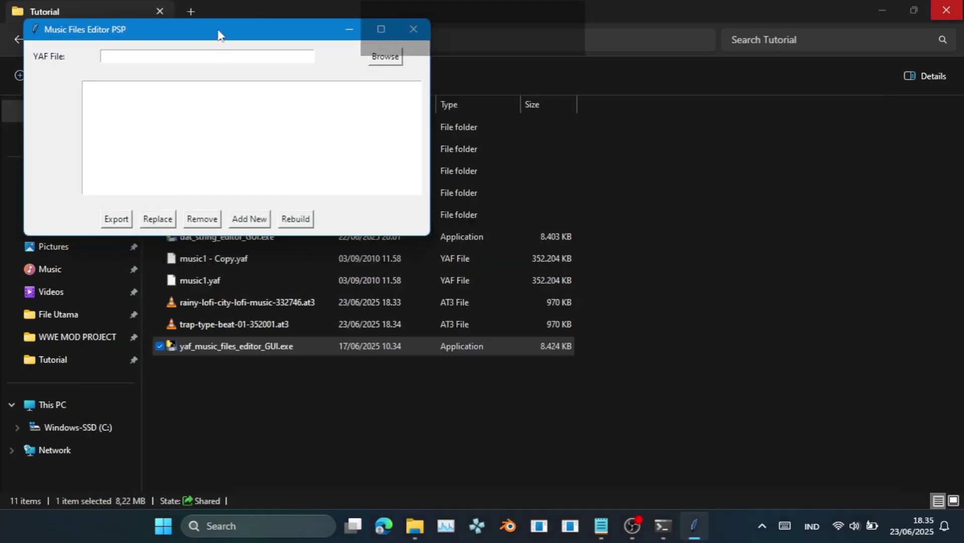
drag(217, 32, 690, 144)
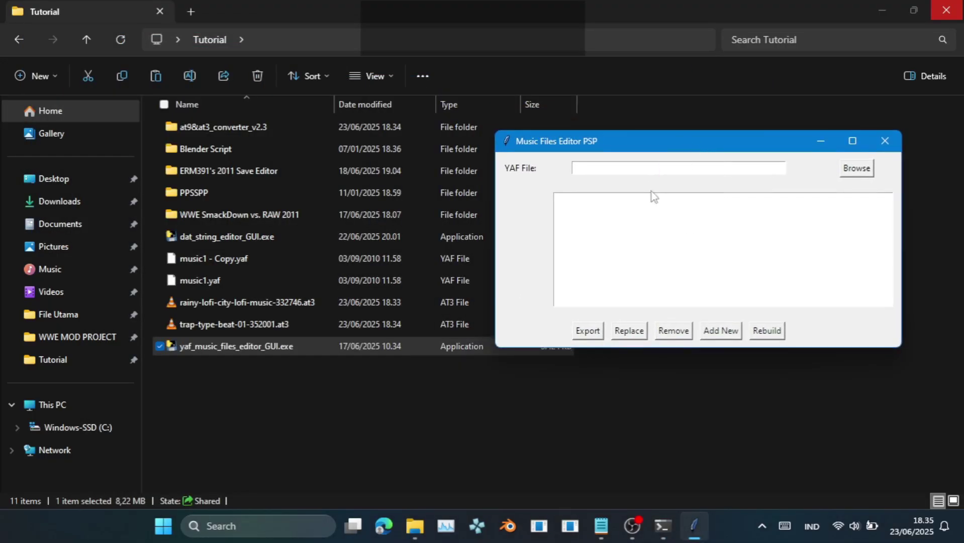
click(273, 283)
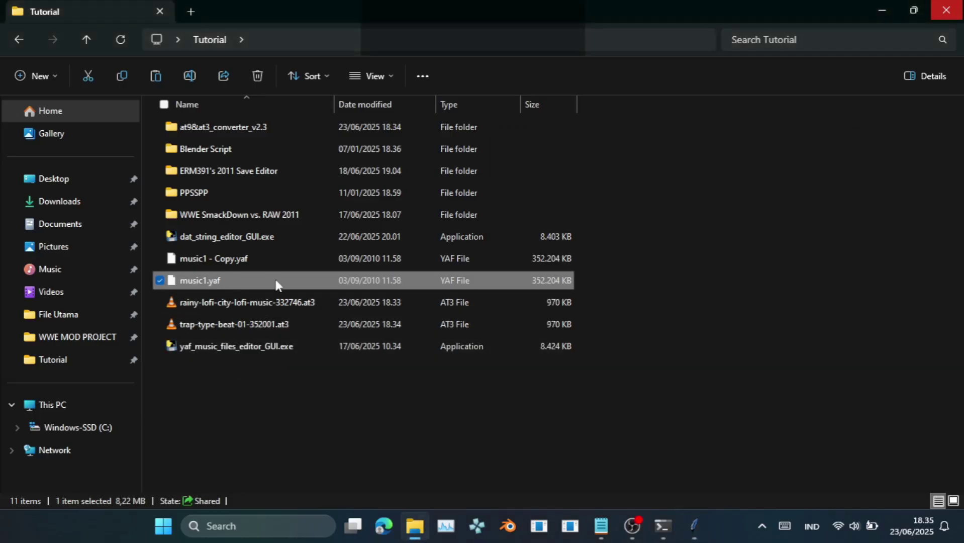
click(696, 522)
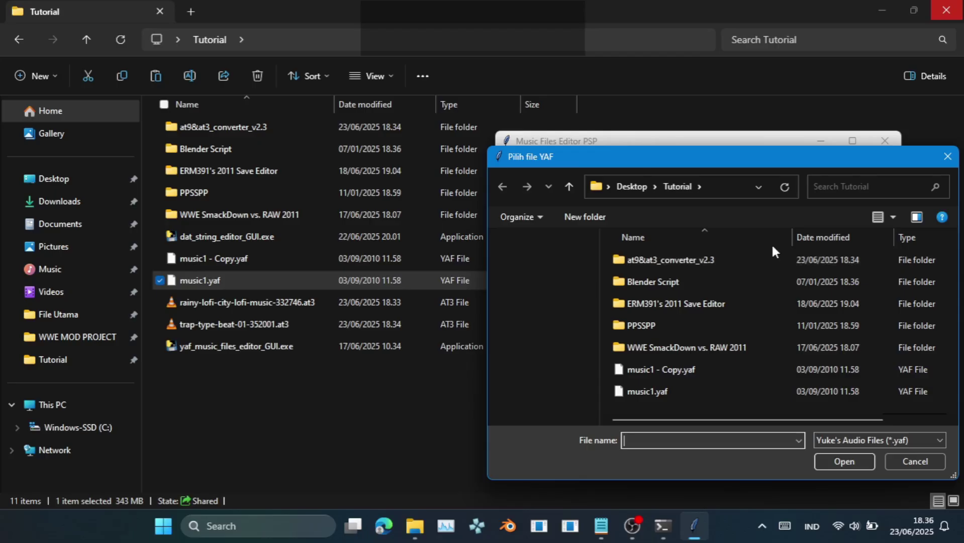
click(631, 393)
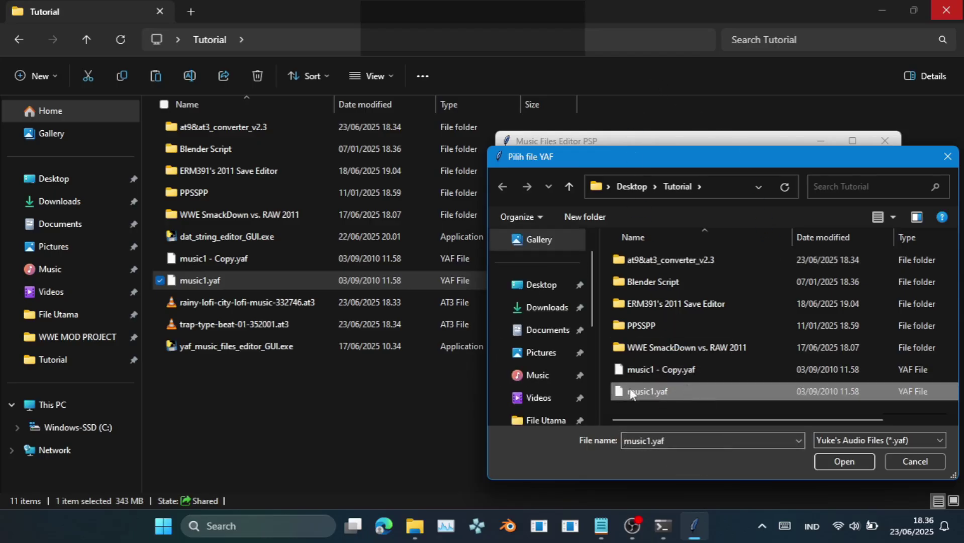
double_click(669, 394)
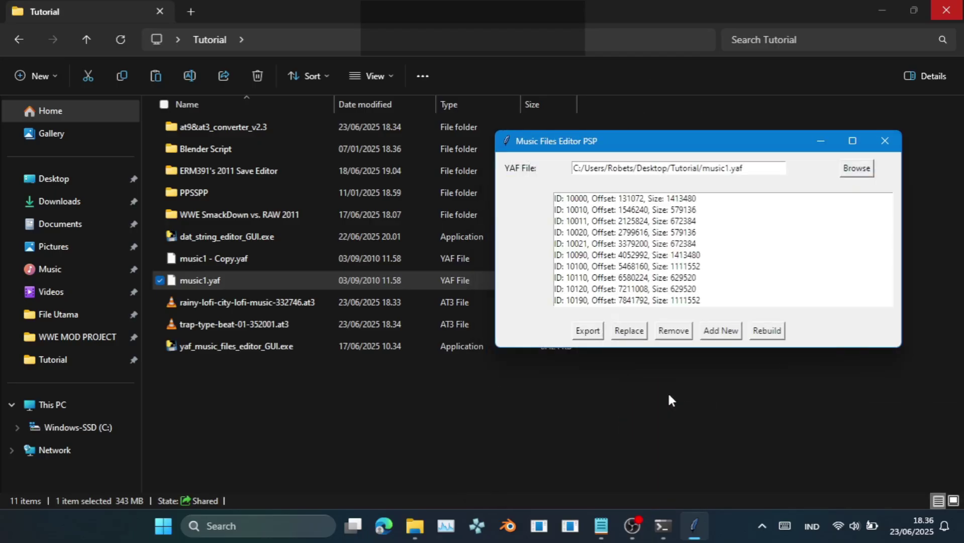
- Export the audio of entry ID 10000 to the Tutorial folder as 10000.at3
click(591, 199)
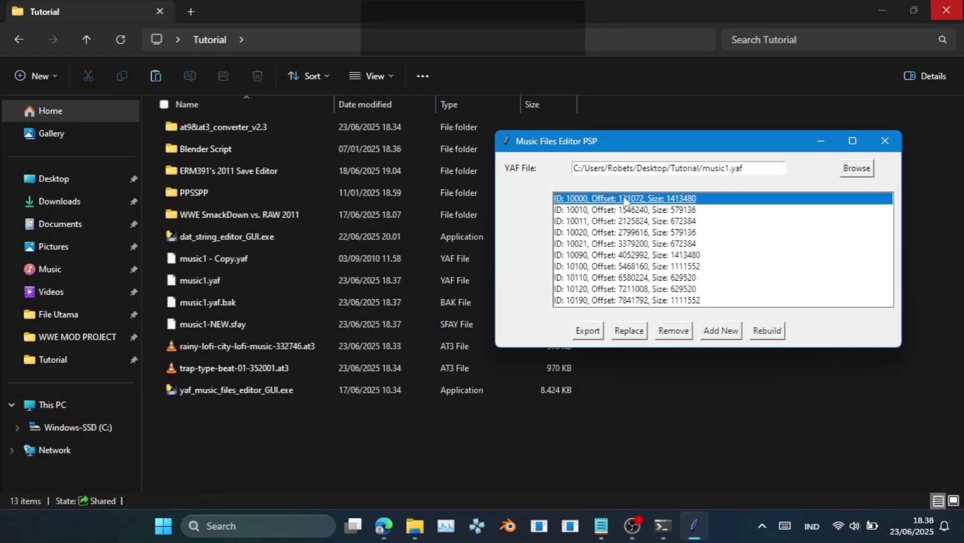
click(588, 329)
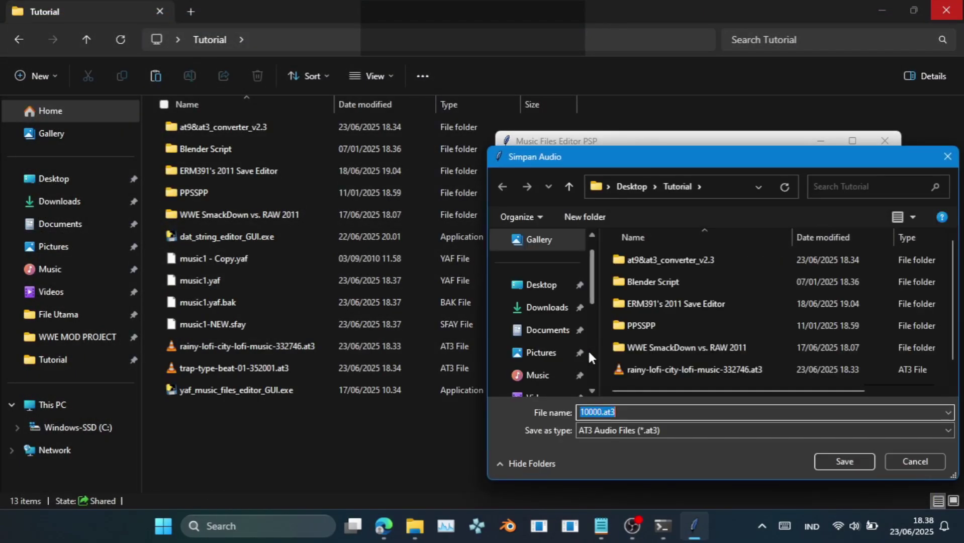
scroll(743, 372, down, 1)
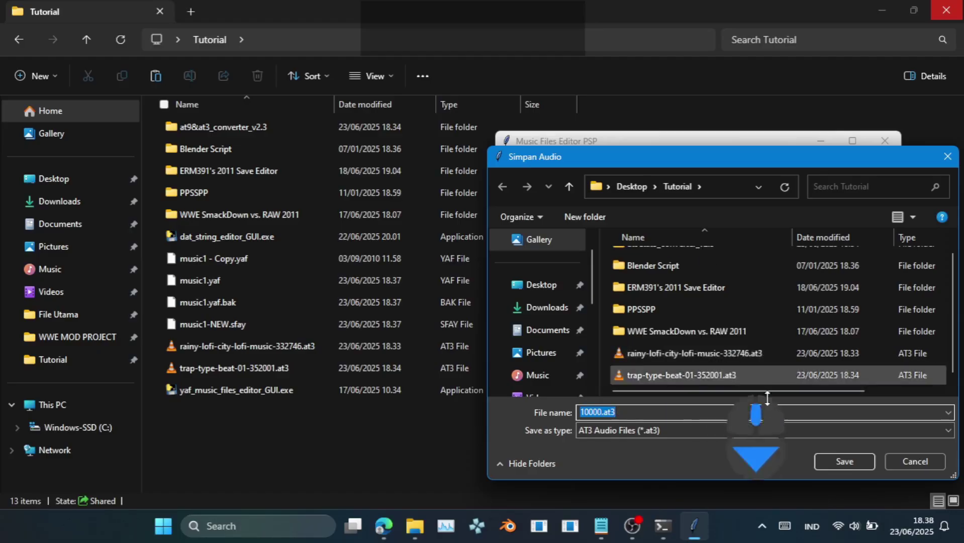
click(844, 461)
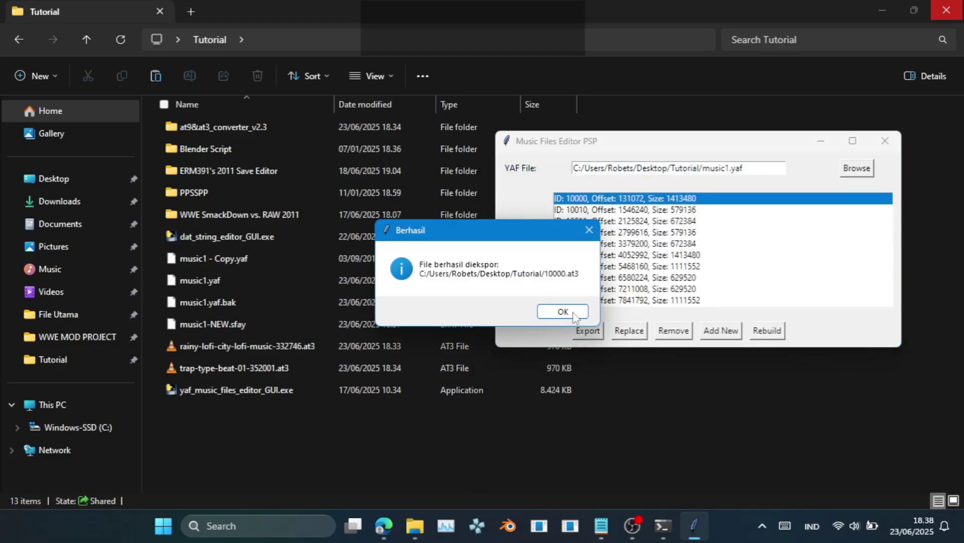
click(562, 311)
- Play the exported 10000.at3 from the Tutorial folder to check it, and close the media player
click(482, 366)
click(217, 234)
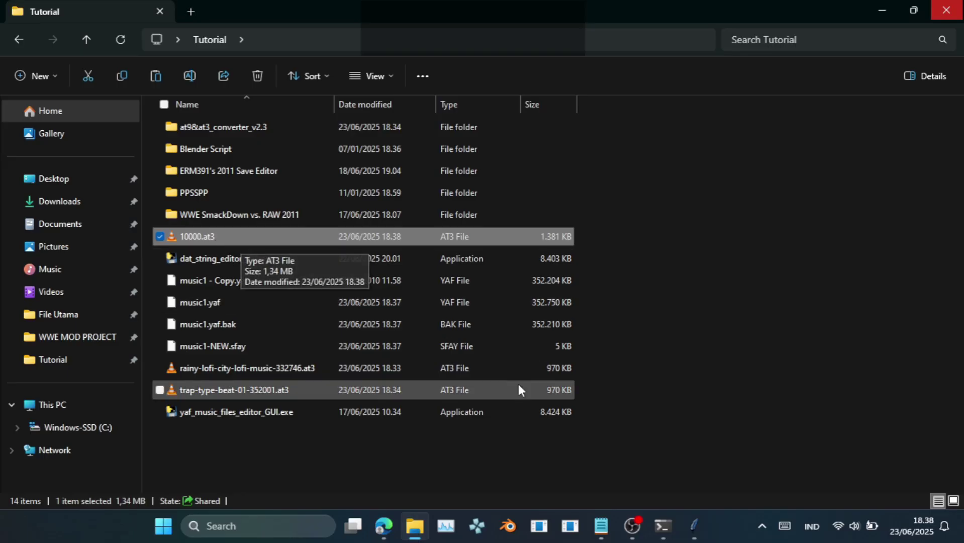
double_click(266, 236)
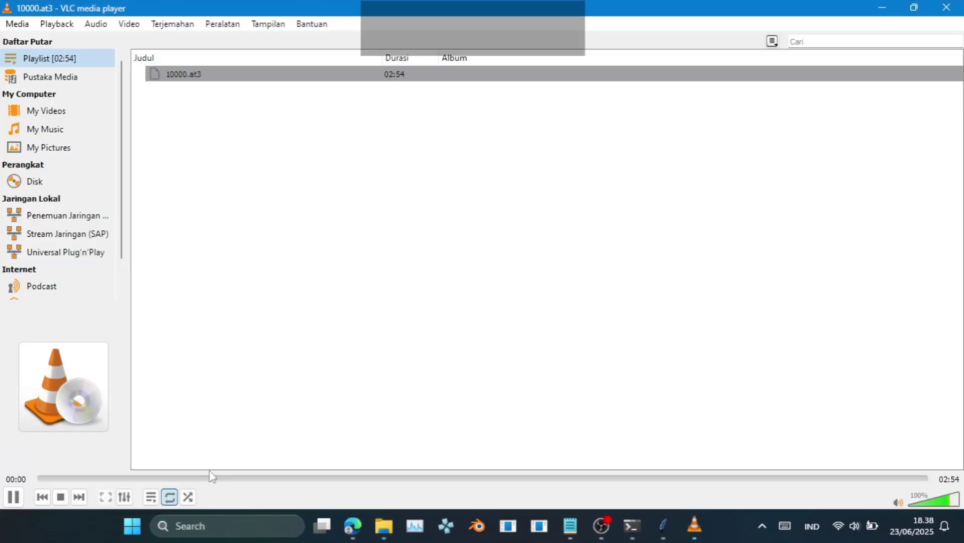
click(946, 8)
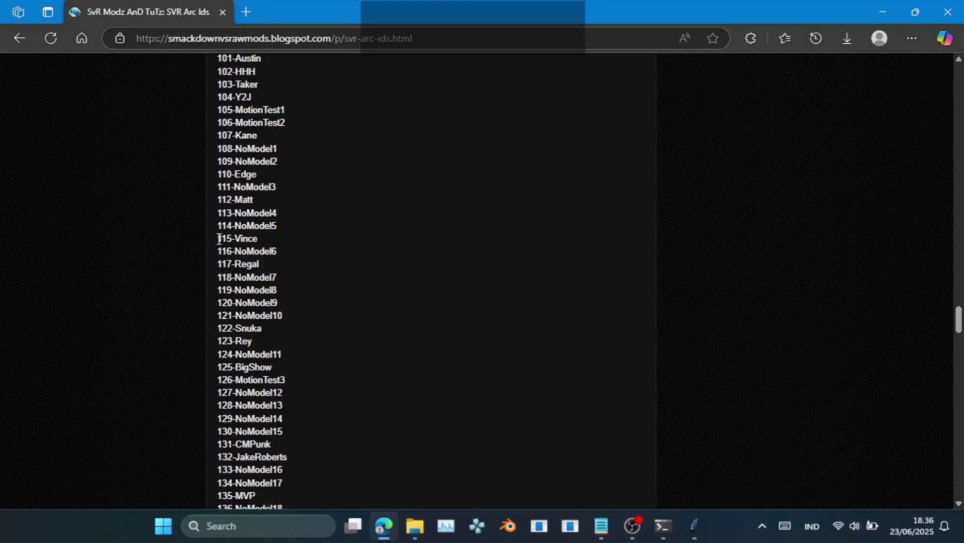
- Look up Vince's ID in the SVR Arc Ids list and examine the music1.yaf entries beginning with that number
double_click(223, 239)
click(243, 267)
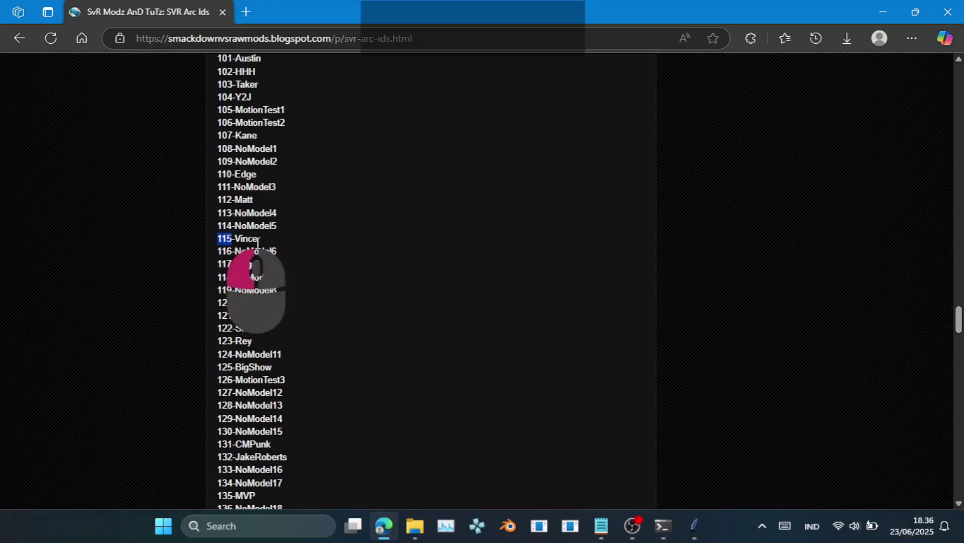
click(882, 11)
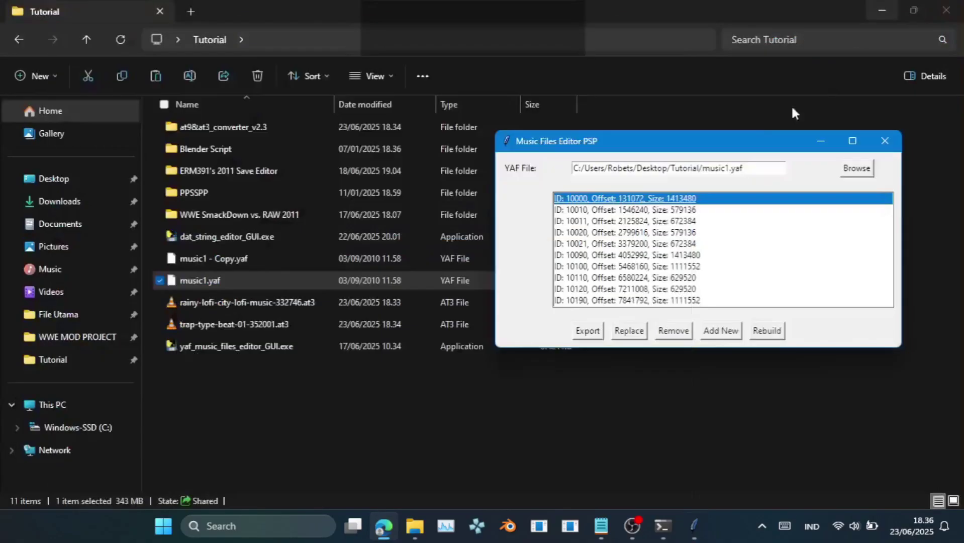
scroll(583, 266, down, 1)
scroll(583, 266, down, 10)
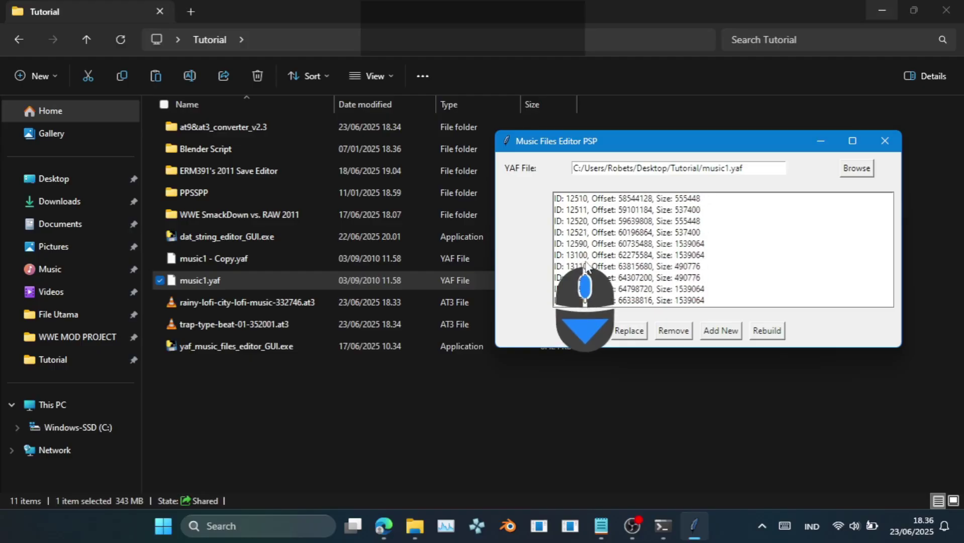
click(601, 245)
scroll(601, 245, up, 1)
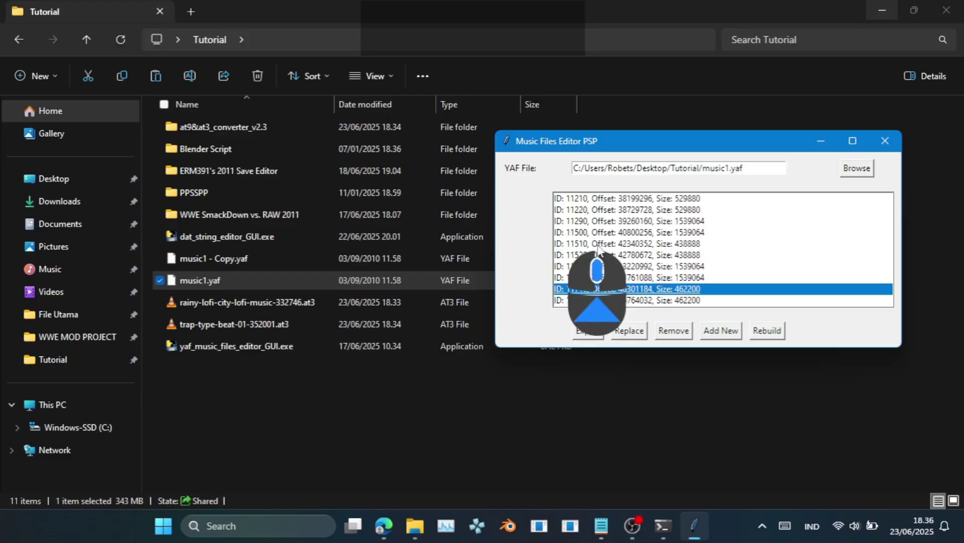
click(585, 245)
click(586, 255)
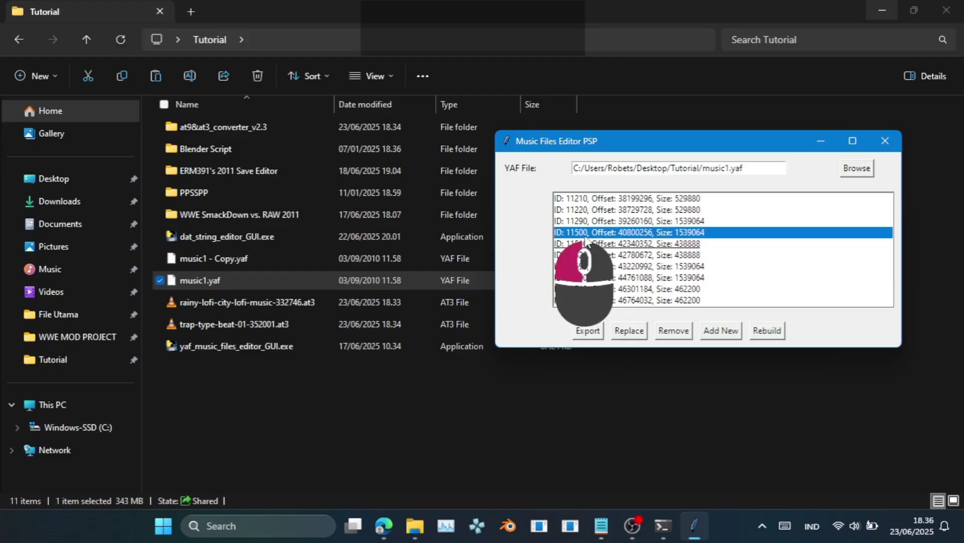
click(592, 267)
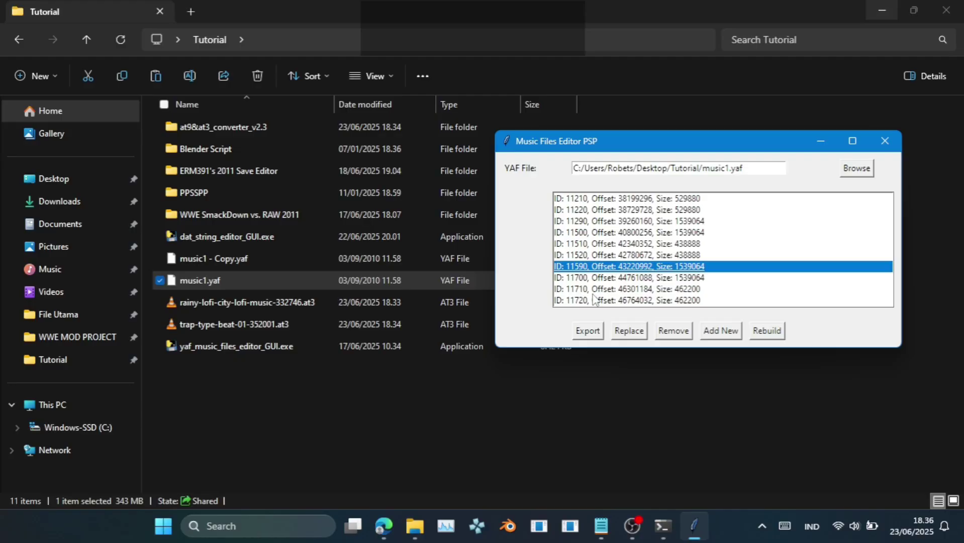
- Replace the audio of entry ID 11500 with rainy-lofi-city-lofi-music-332746.at3
click(578, 233)
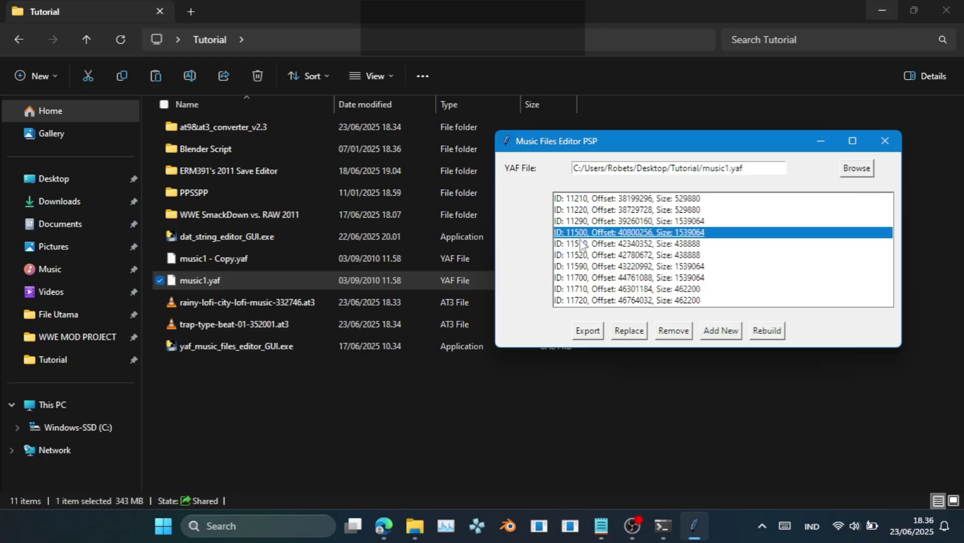
click(628, 331)
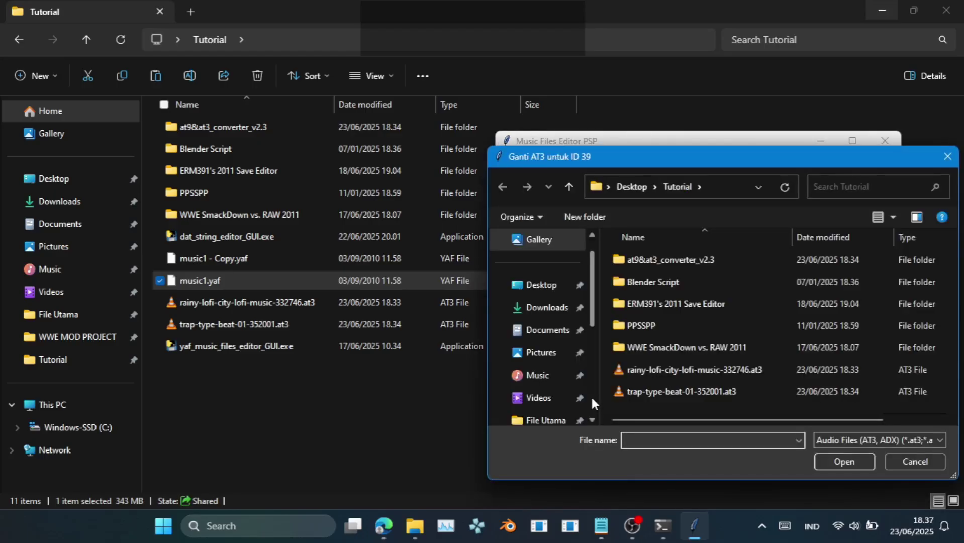
click(664, 370)
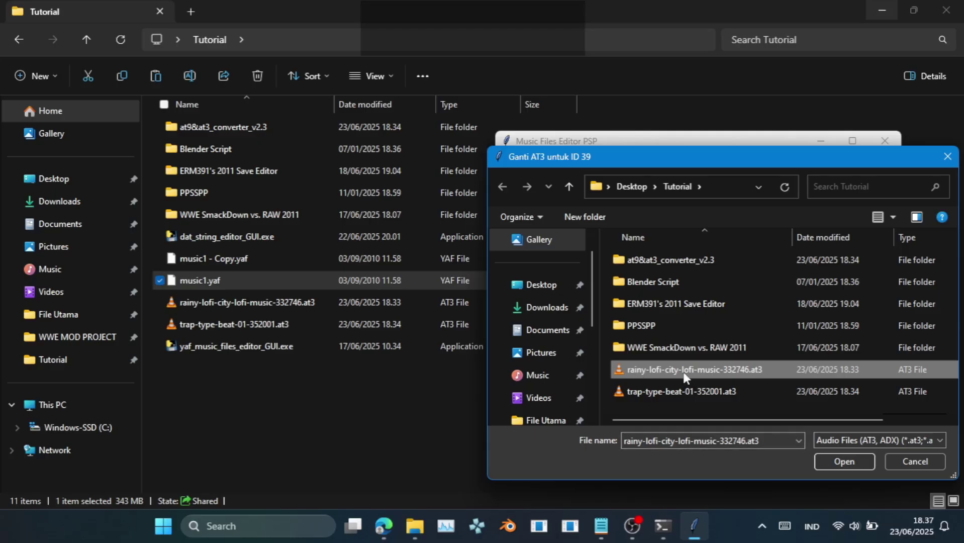
double_click(669, 375)
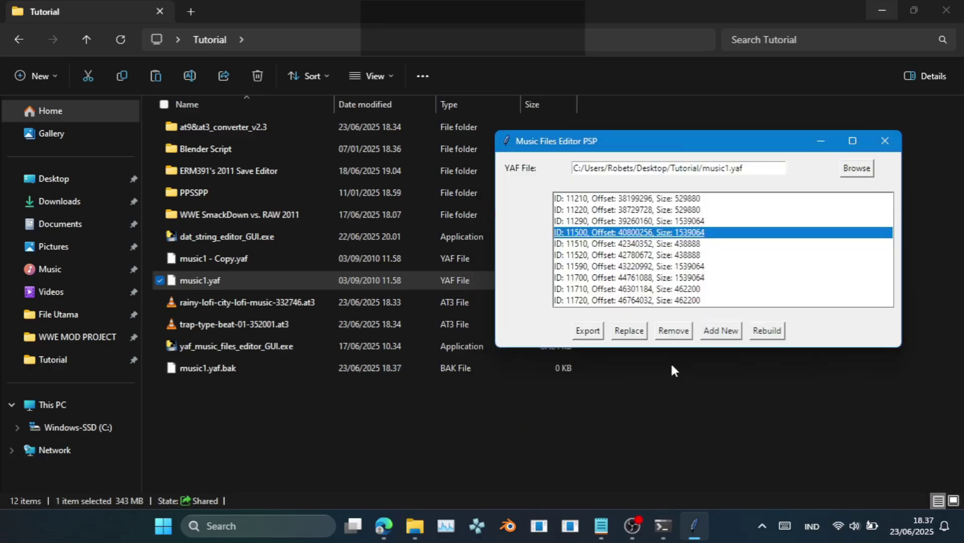
click(523, 312)
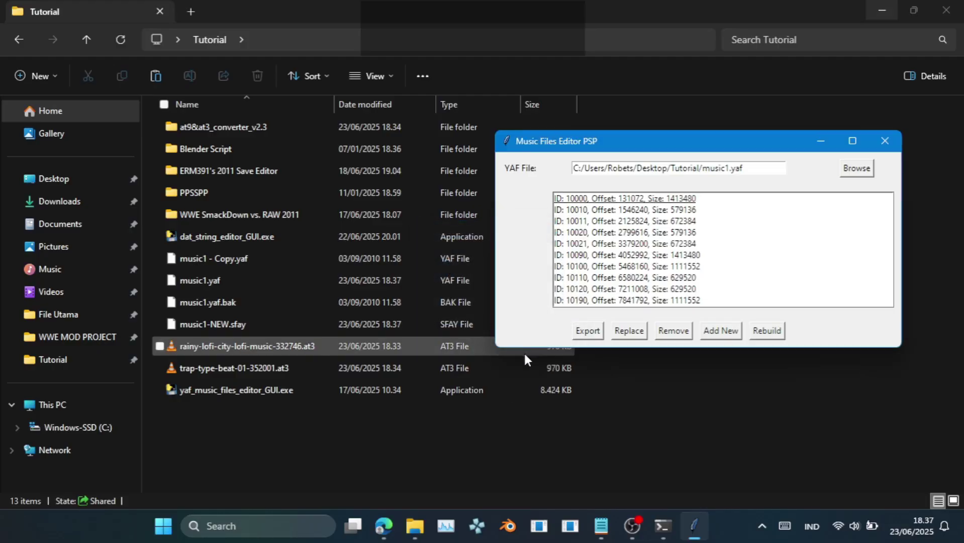
- Replace the audio of entry ID 11510 with rainy-lofi-city-lofi-music-332746.at3 as well
click(629, 246)
scroll(634, 270, down, 5)
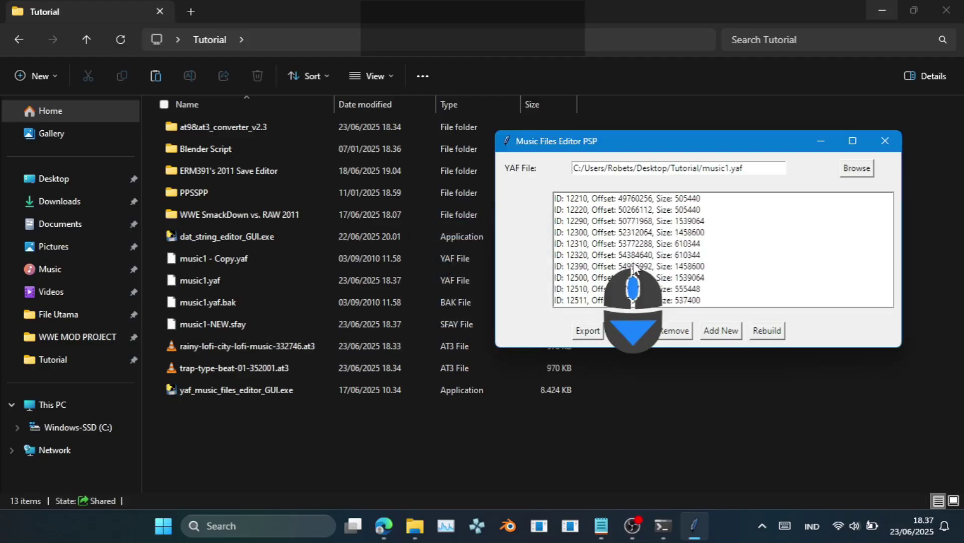
click(580, 247)
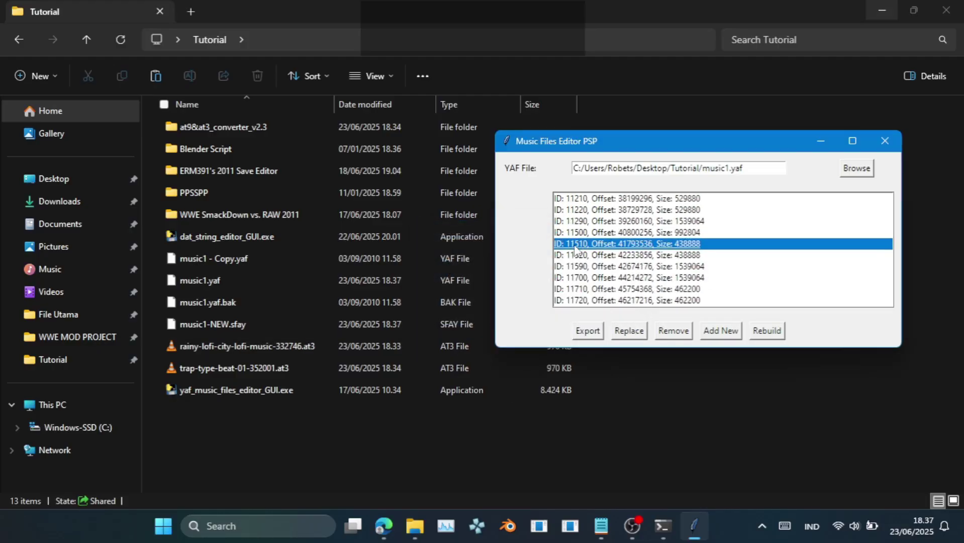
click(644, 331)
click(668, 369)
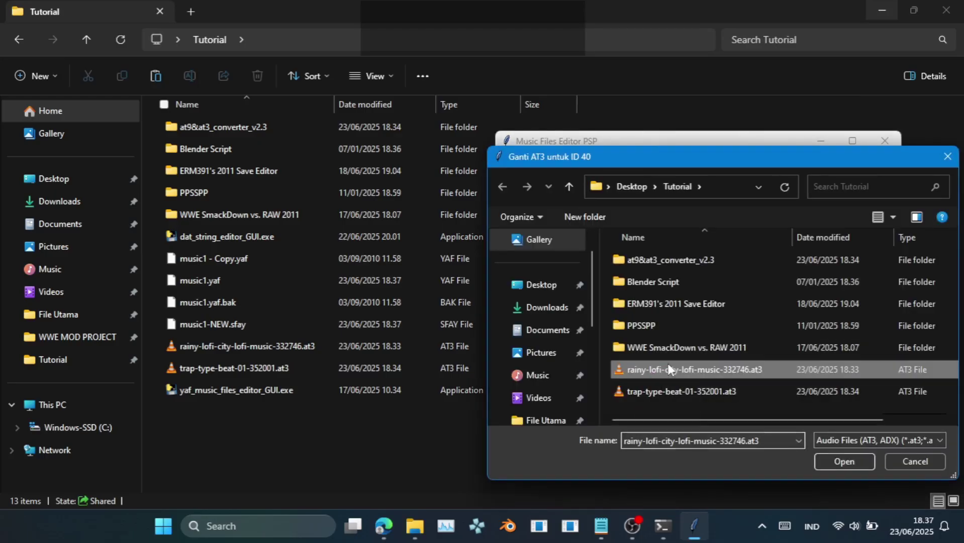
double_click(668, 367)
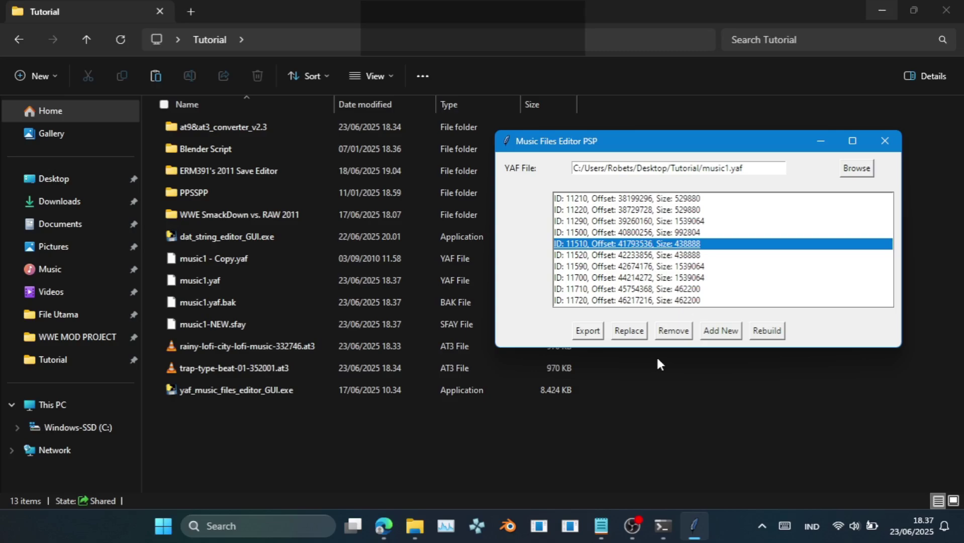
click(523, 312)
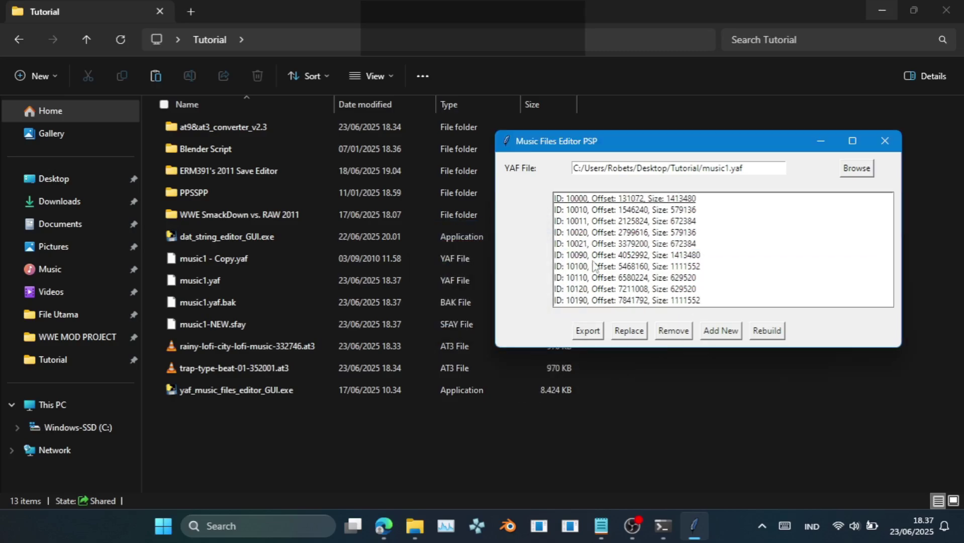
- Replace the audio of entry ID 11520 with rainy-lofi-city-lofi-music-332746.at3
scroll(603, 261, down, 10)
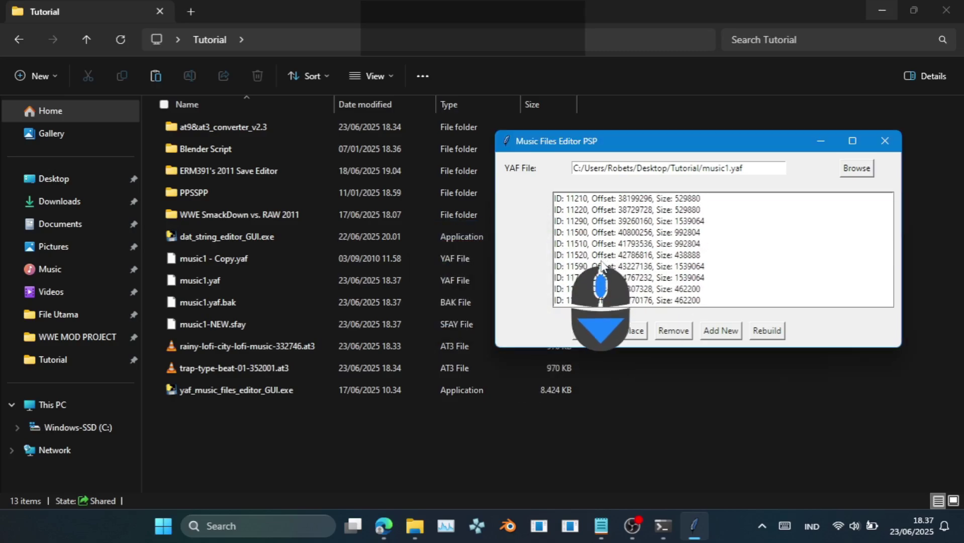
click(592, 257)
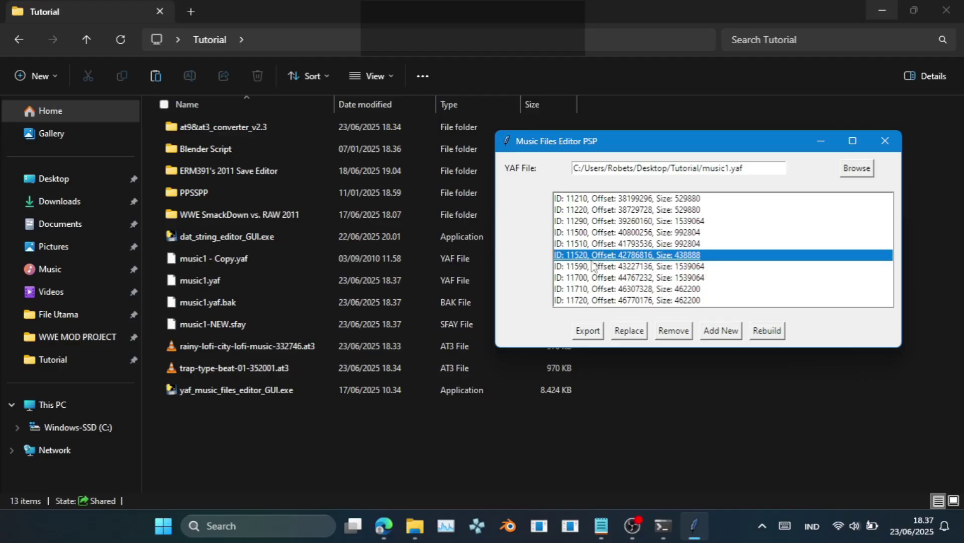
click(622, 330)
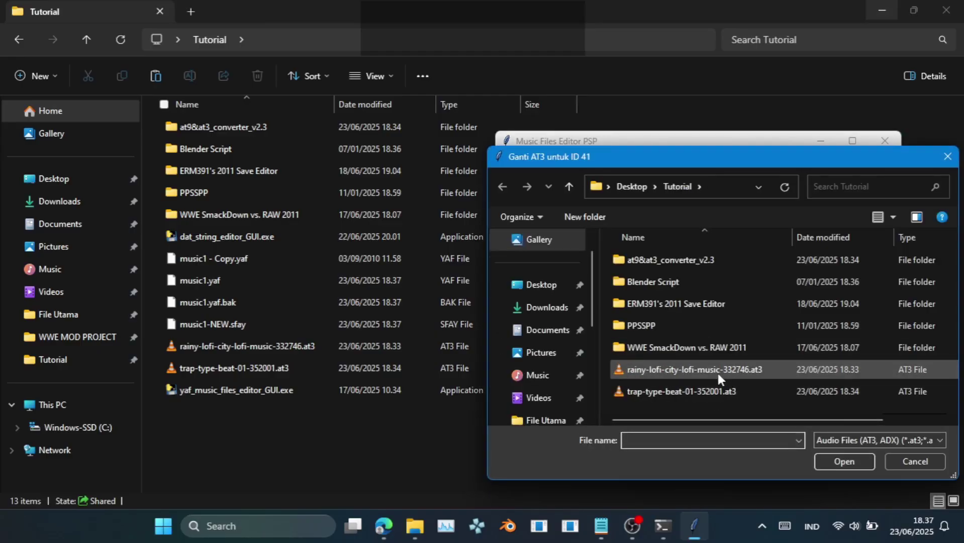
double_click(717, 371)
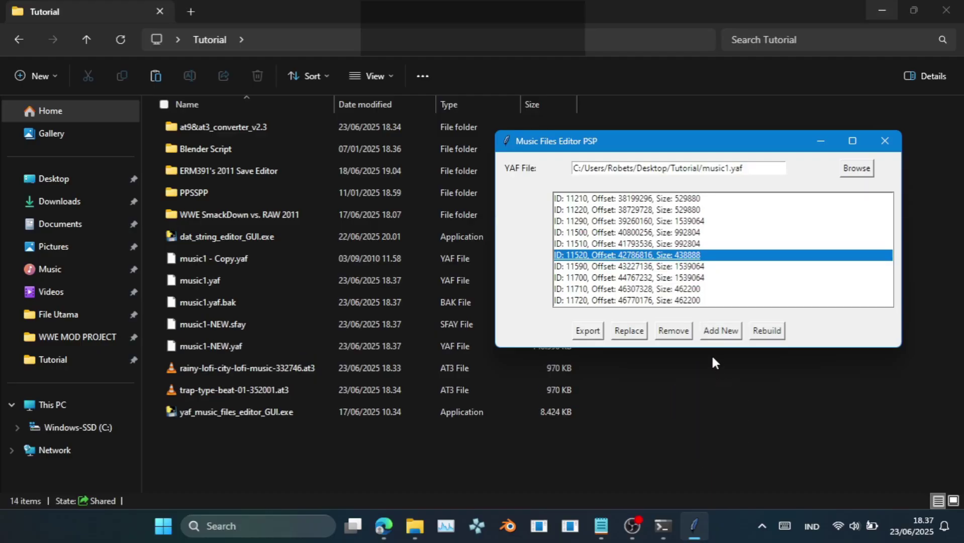
click(523, 311)
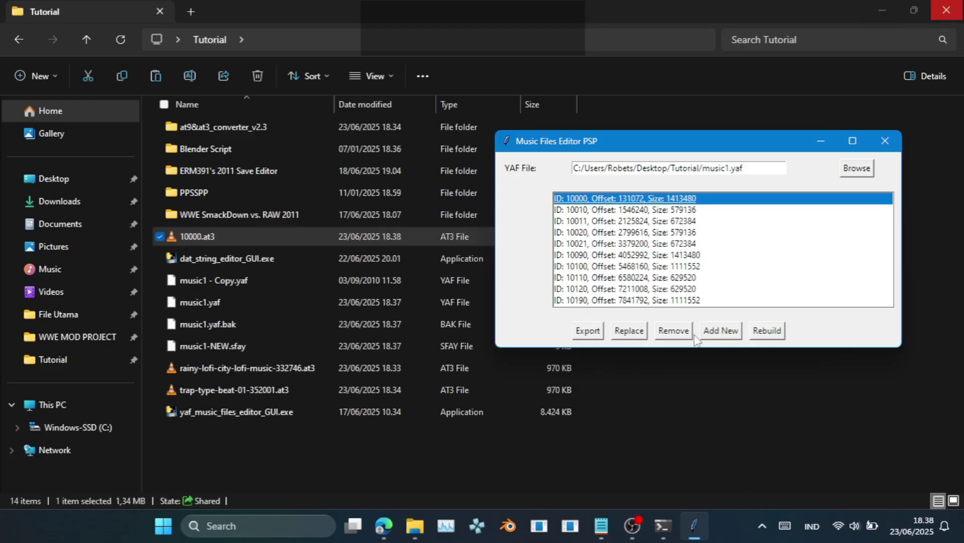
- Remove entry ID 10000 from music1.yaf and close the music files editor
click(673, 331)
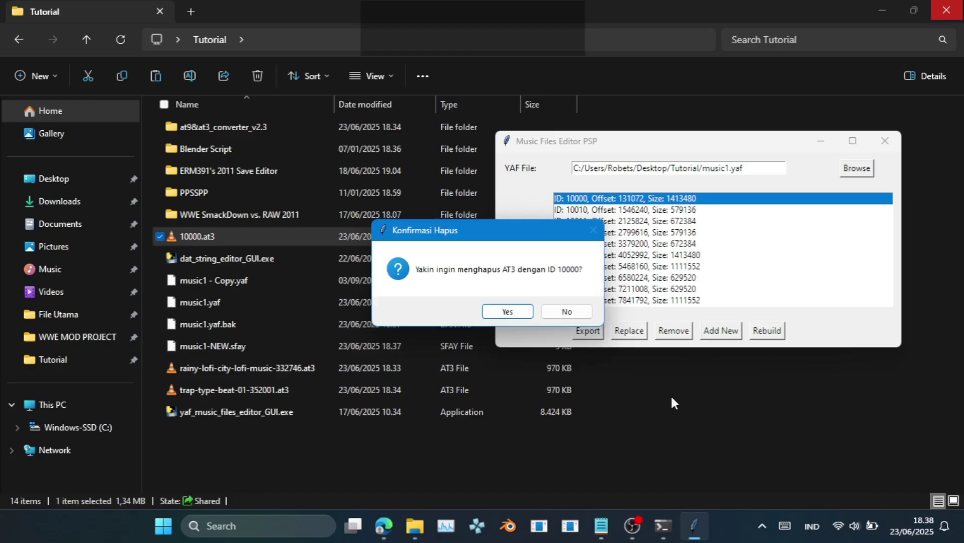
click(507, 312)
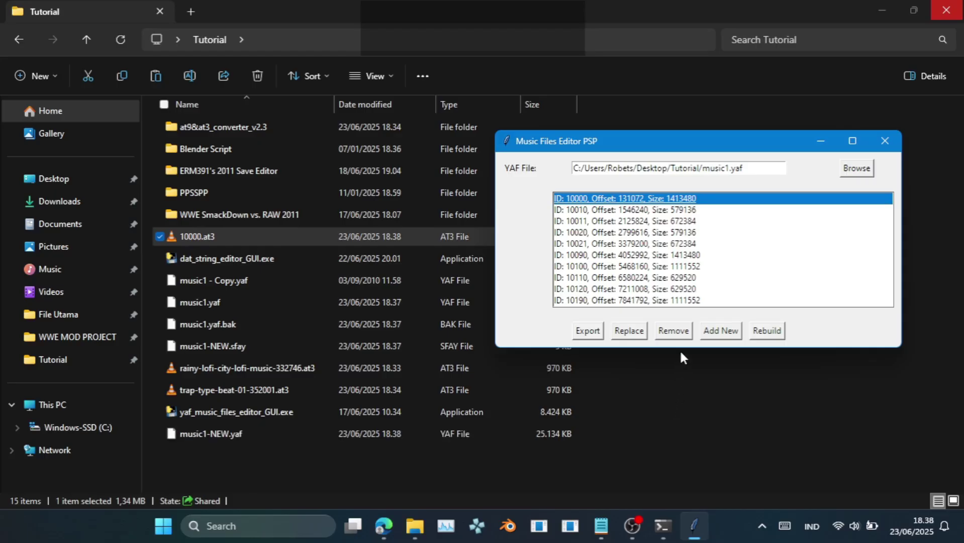
click(671, 334)
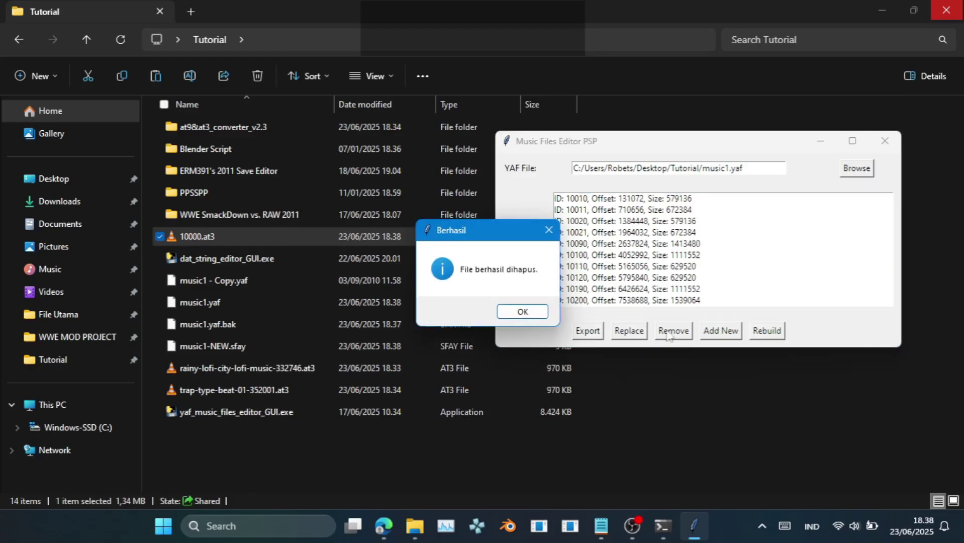
click(525, 311)
key(alt+F4)
- Copy the edited music1.yaf into the game's PSP_GAME\USRDIR\sound folder, replacing the existing file
click(191, 303)
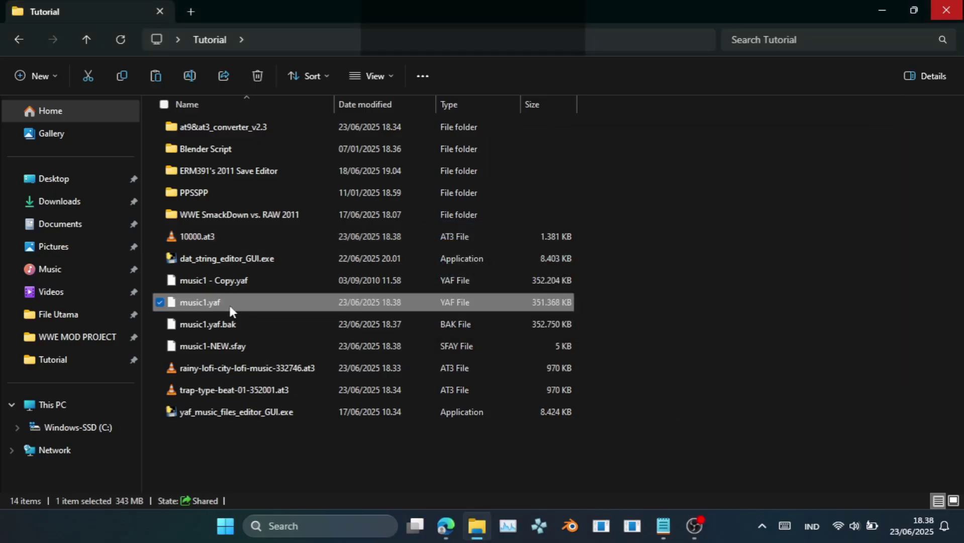
key(ctrl+c)
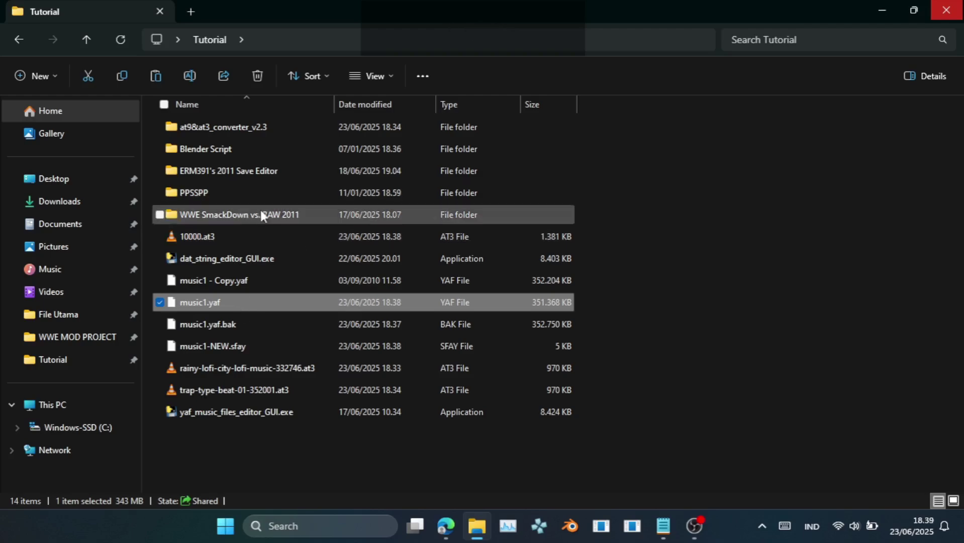
double_click(238, 214)
click(248, 130)
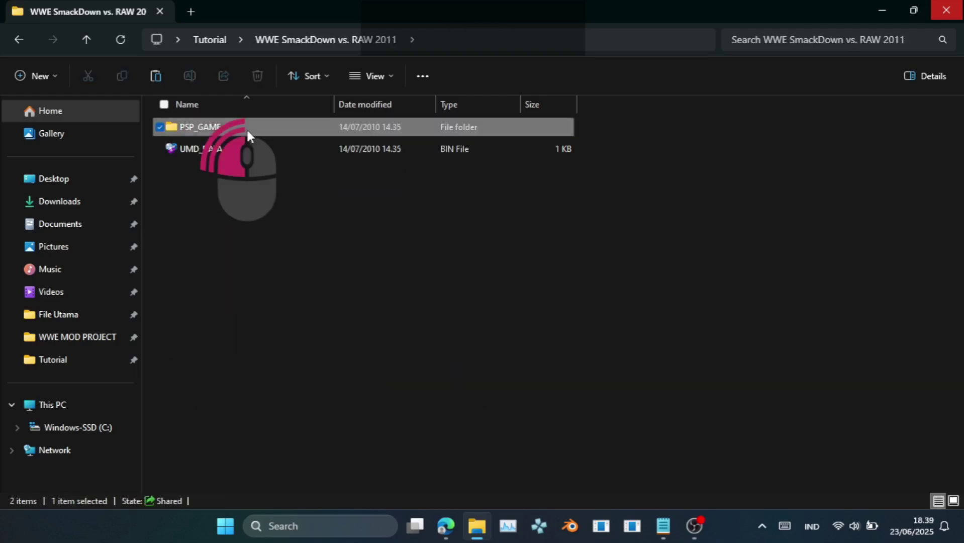
double_click(246, 128)
double_click(239, 151)
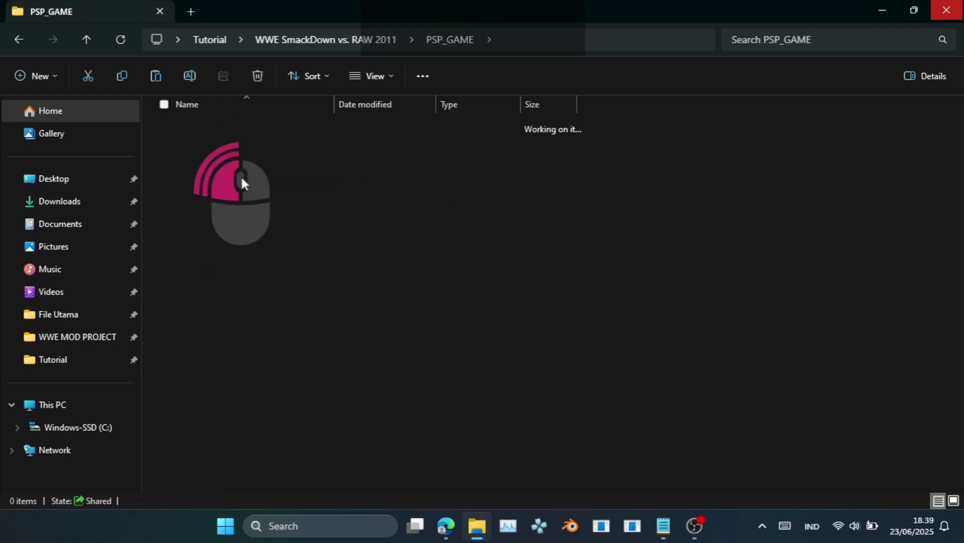
double_click(235, 176)
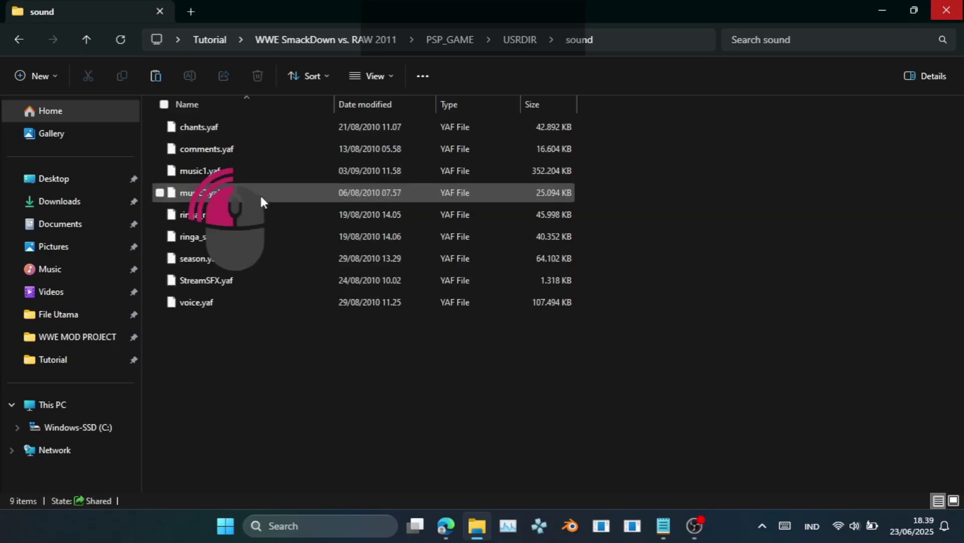
key(ctrl+v)
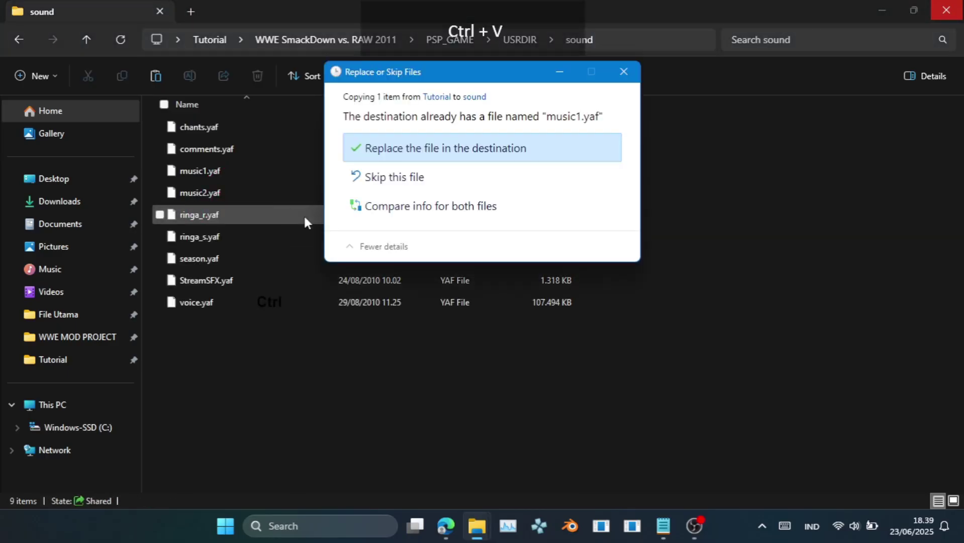
click(563, 148)
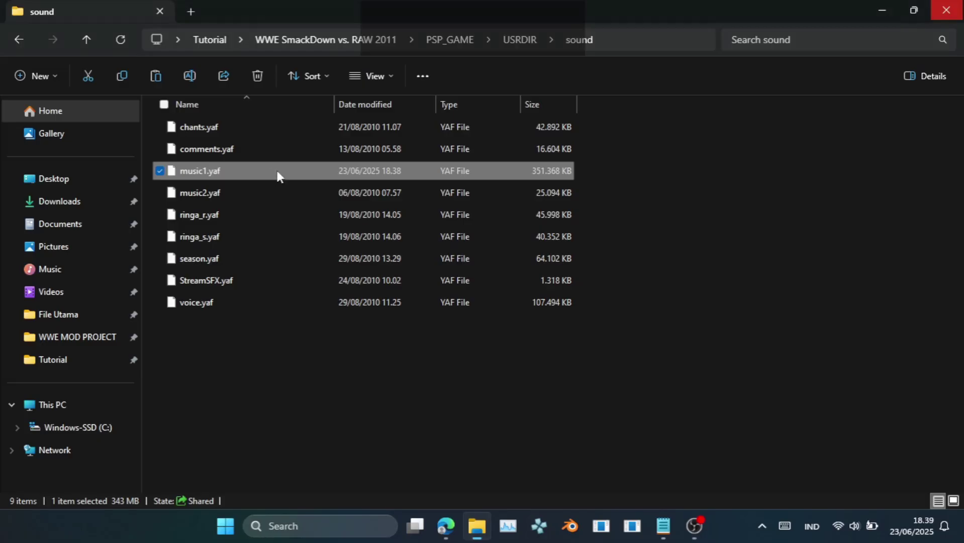
- Locate music1-NEW.sfay in the Tutorial folder, and open sound.pac from the game's USRDIR\pac folder in PAC Editor
key(alt+Left)
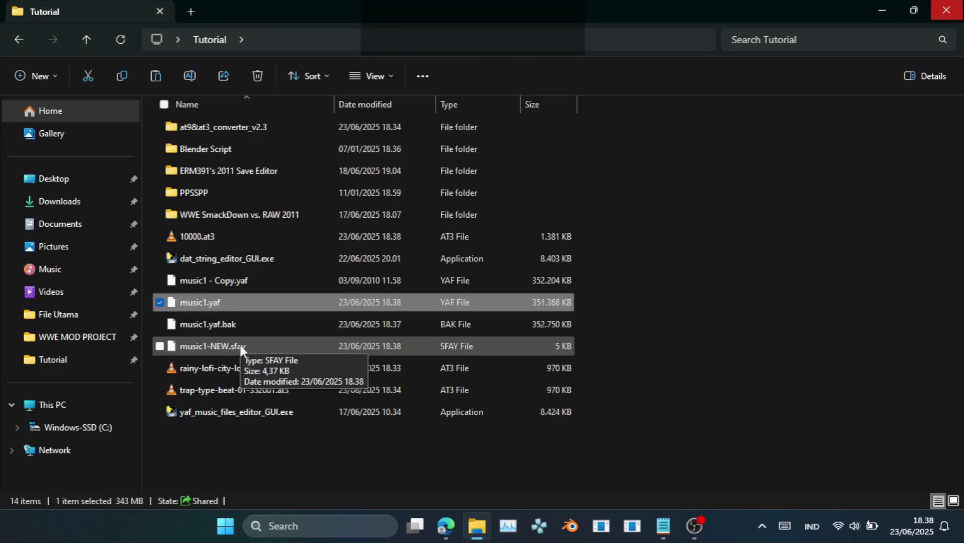
click(232, 347)
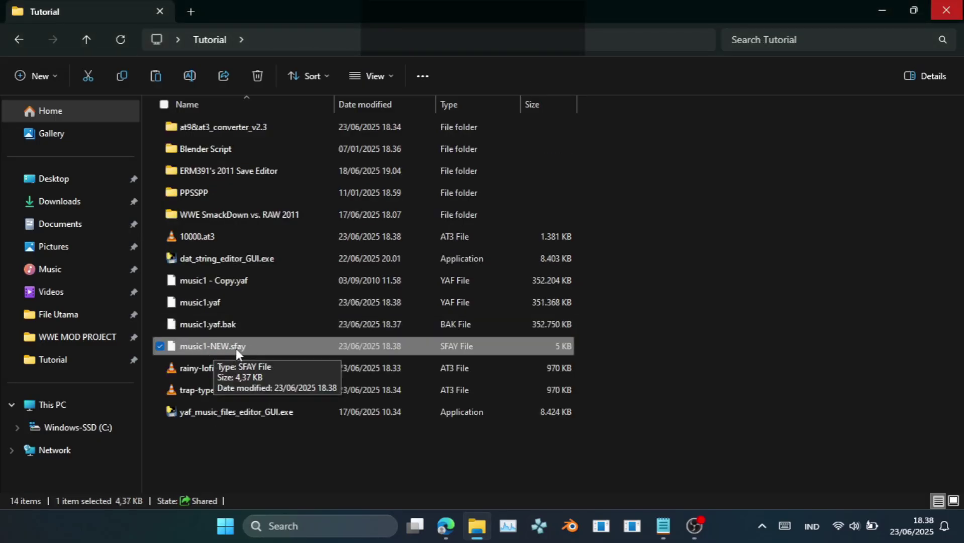
key(alt+Right)
click(299, 149)
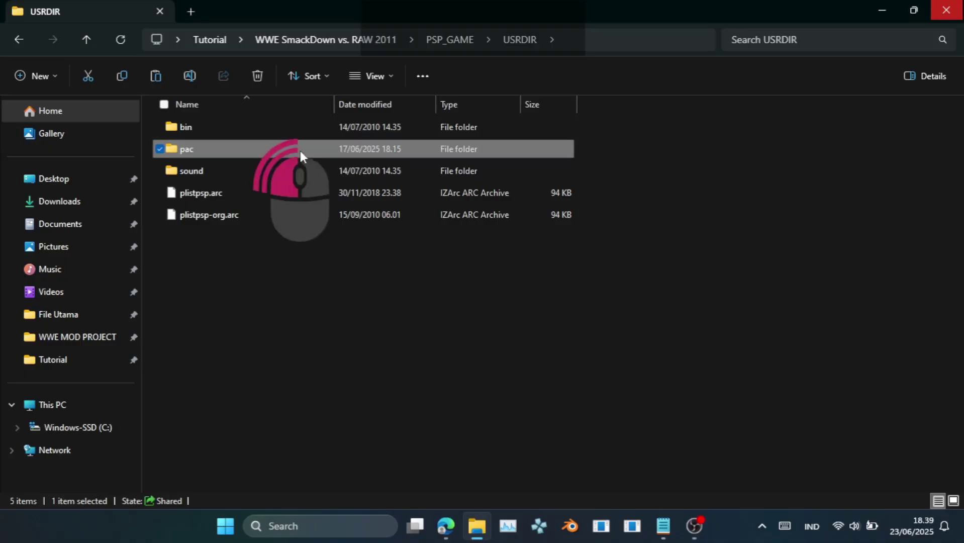
double_click(299, 149)
scroll(331, 360, down, 1)
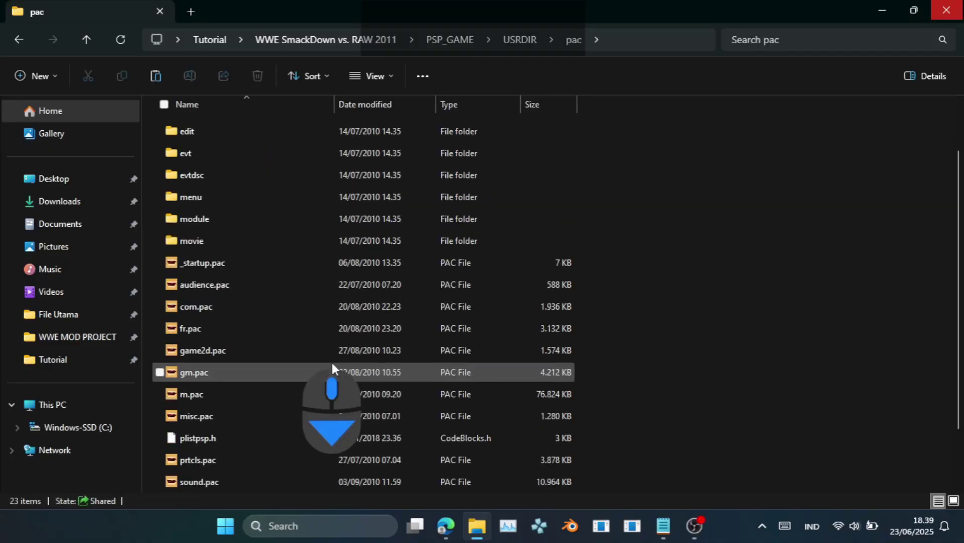
scroll(331, 365, down, 1)
click(242, 417)
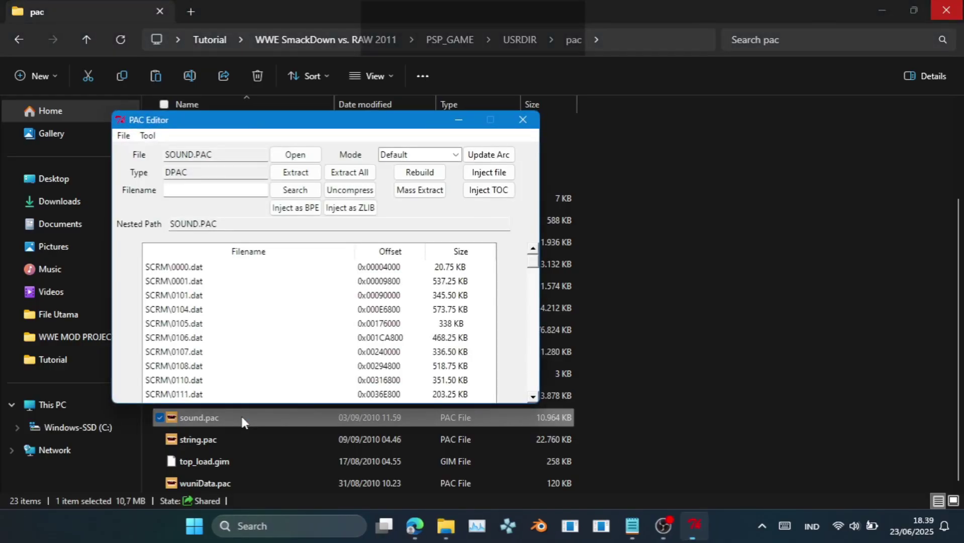
- Find and select the YAFH\MUS1.sfay entry near the end of SOUND.PAC's file list
click(249, 341)
scroll(249, 347, down, 2)
scroll(249, 346, down, 6)
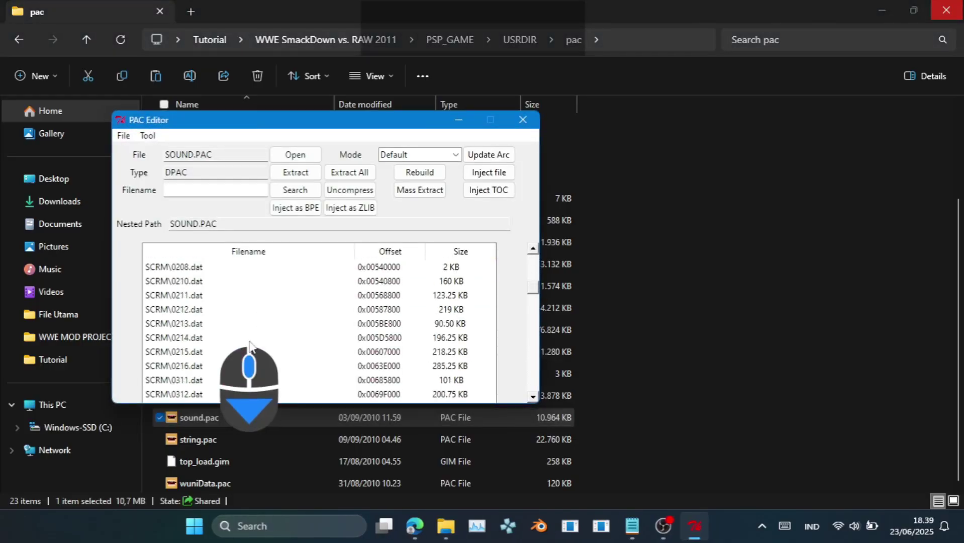
scroll(535, 301, down, 3)
drag(535, 301, 531, 386)
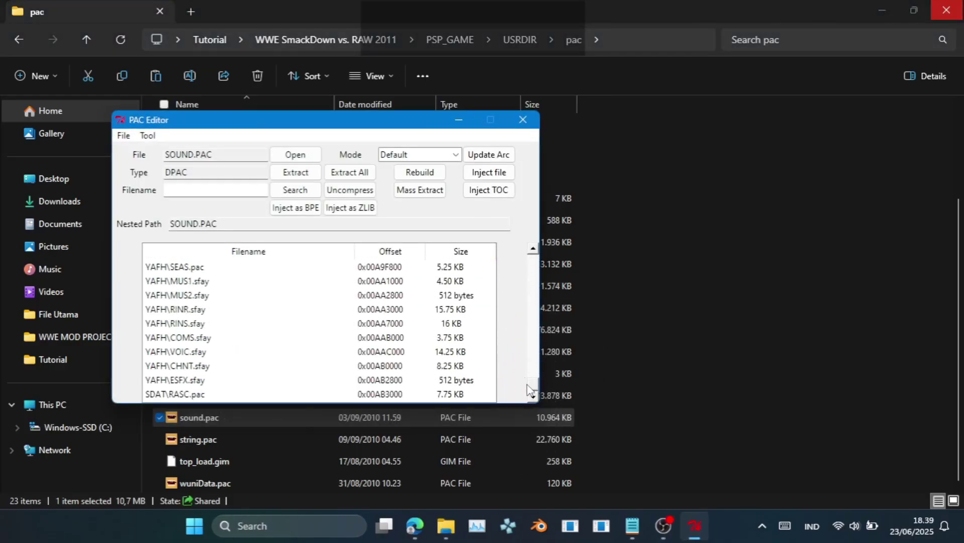
click(209, 286)
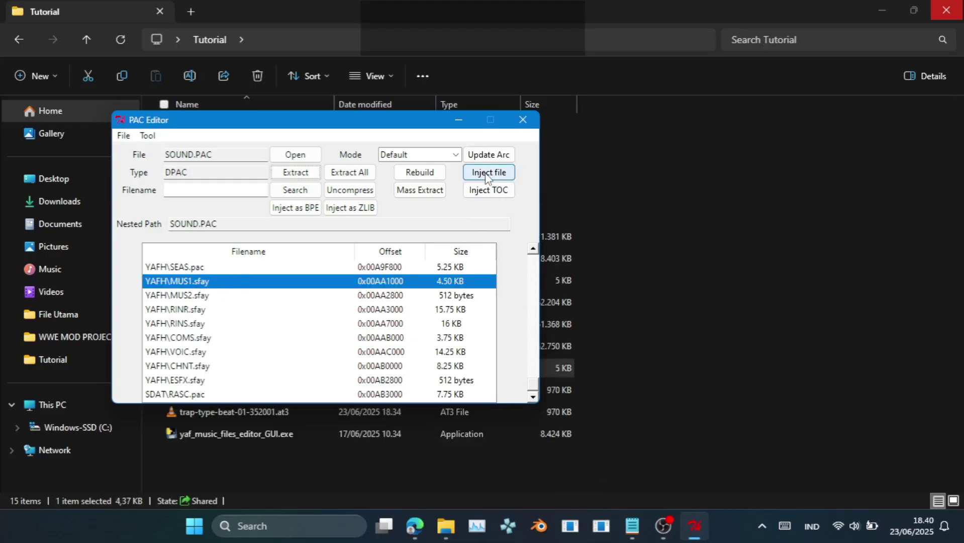
- Inject music1-NEW.sfay from the Tutorial folder into the YAFH\MUS1.sfay entry of SOUND.PAC
click(488, 173)
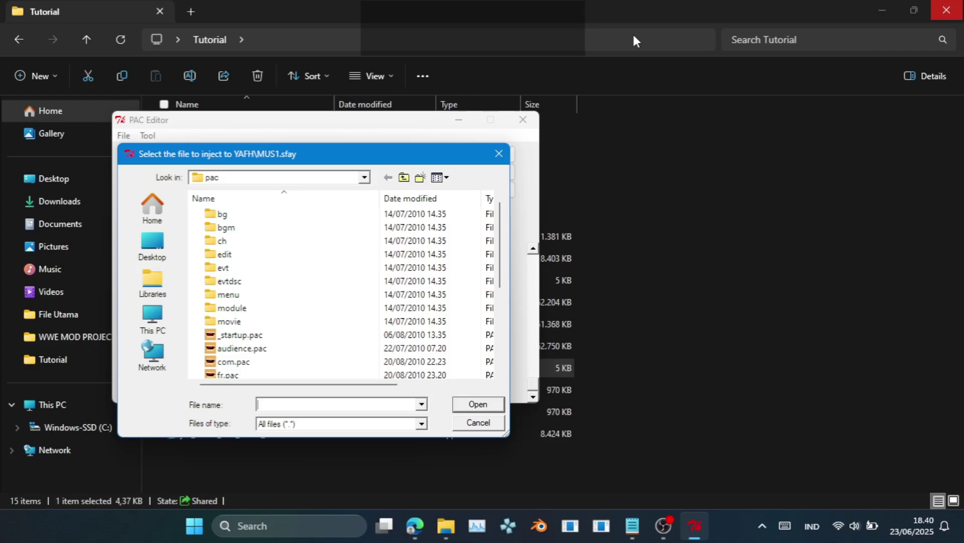
click(633, 37)
key(ctrl+c)
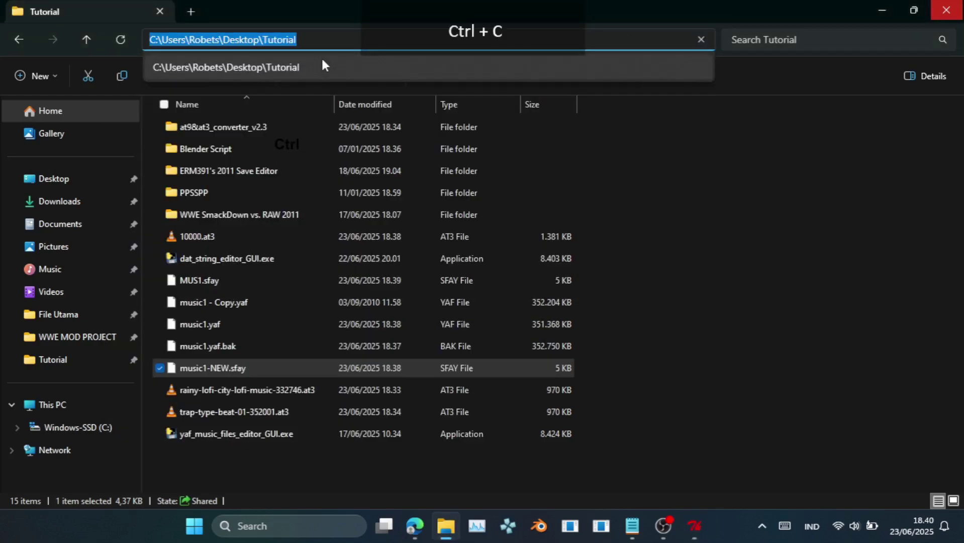
click(694, 525)
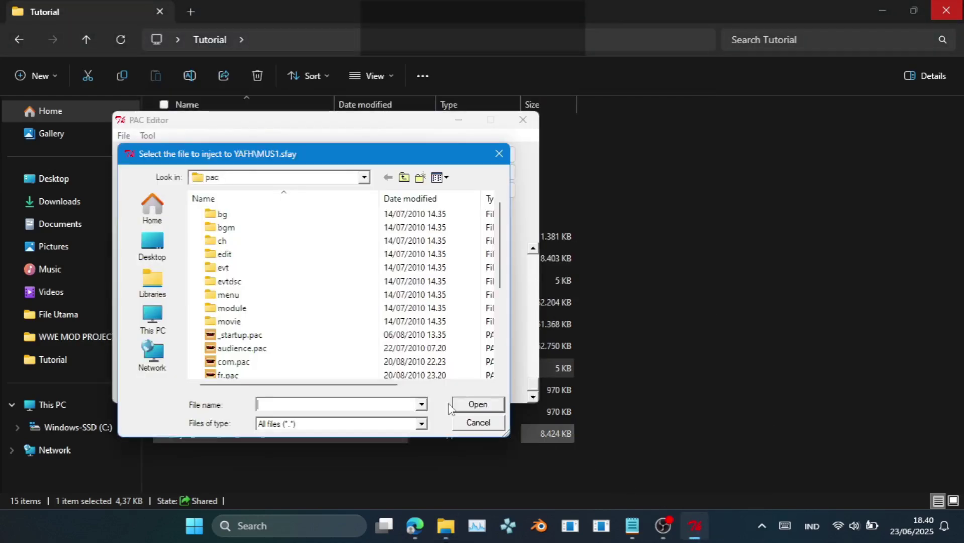
click(336, 403)
key(ctrl+v)
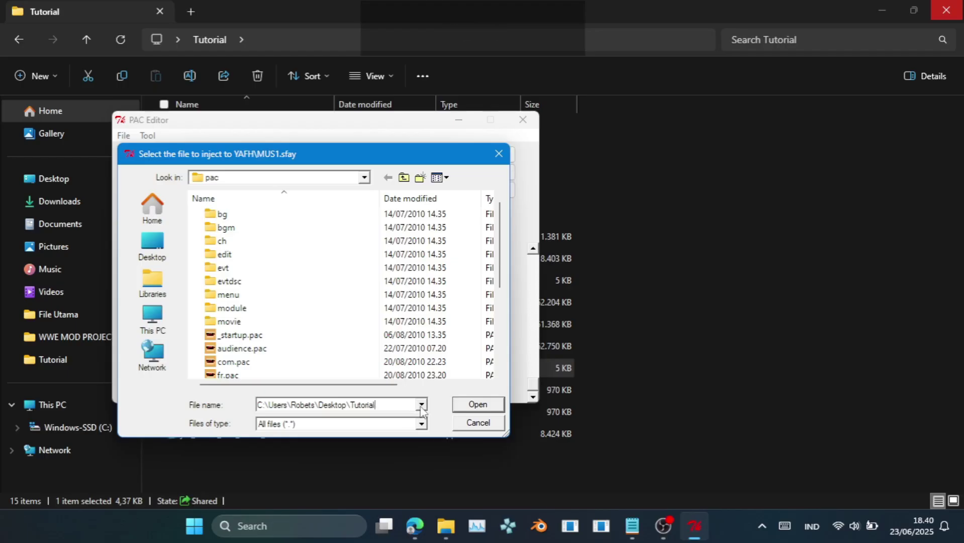
key(Return)
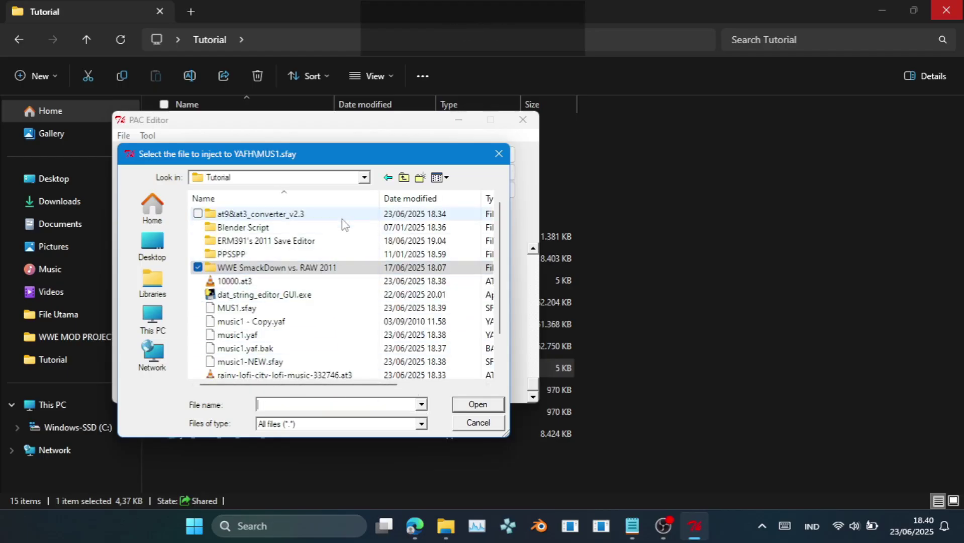
click(261, 321)
scroll(262, 322, down, 1)
click(262, 322)
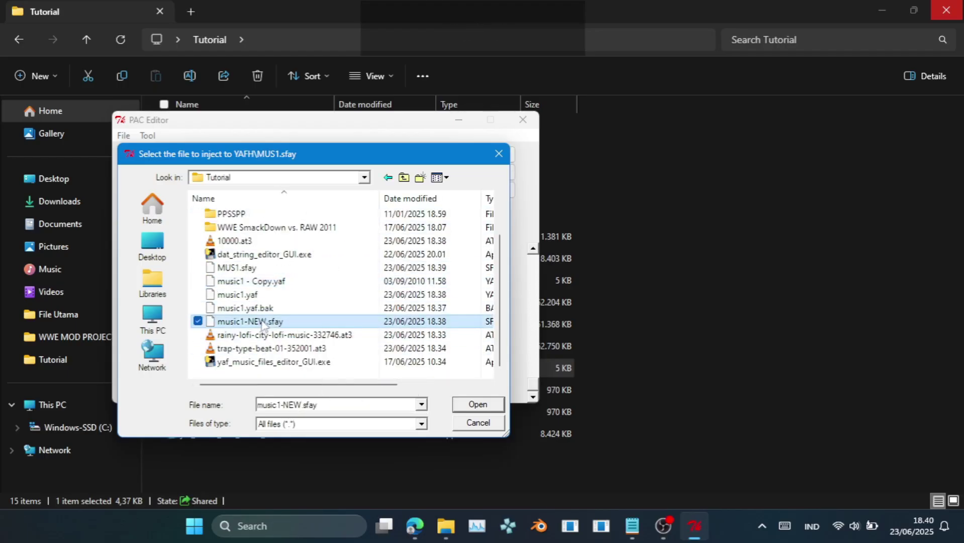
click(262, 322)
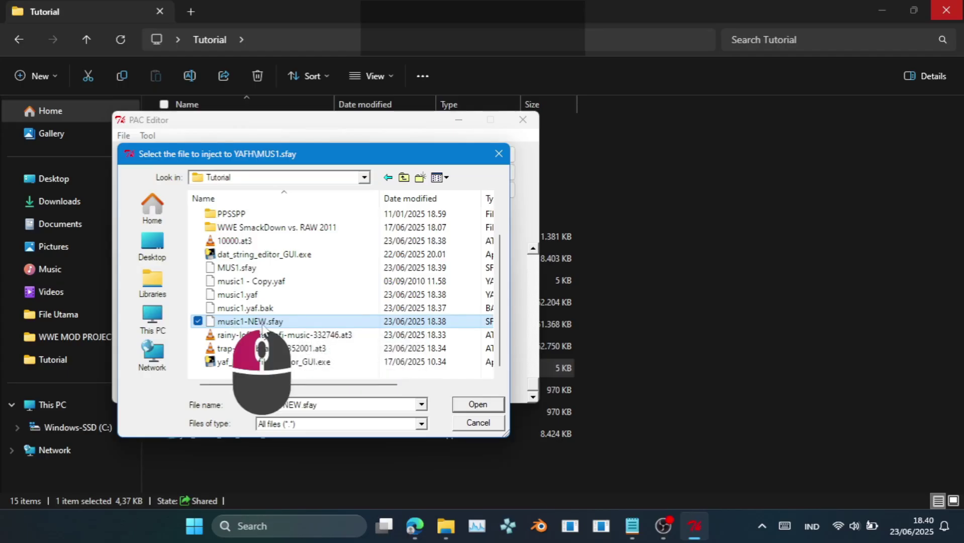
click(262, 322)
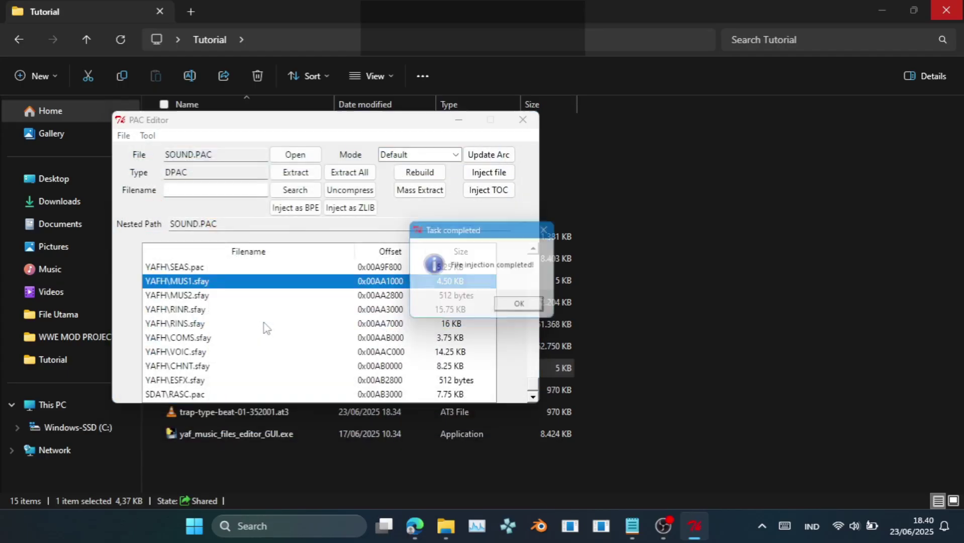
- Update the plistpsp.arc file in the USRDIR folder to match the modified SOUND.PAC
click(488, 154)
click(404, 178)
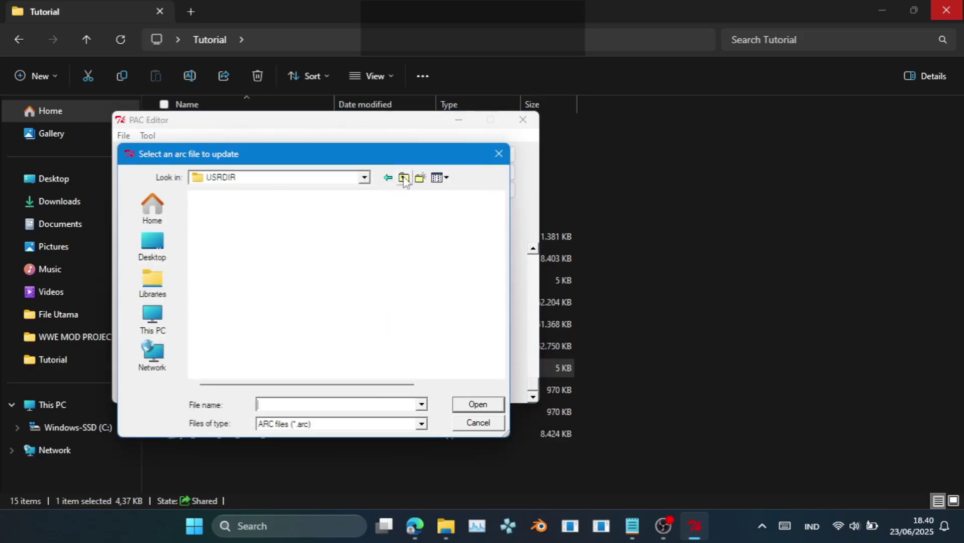
double_click(264, 258)
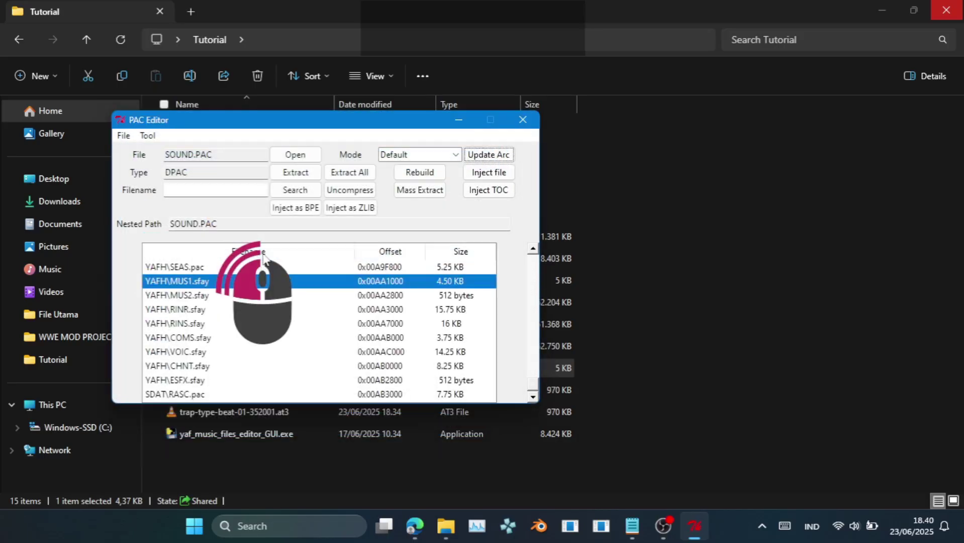
key(Return)
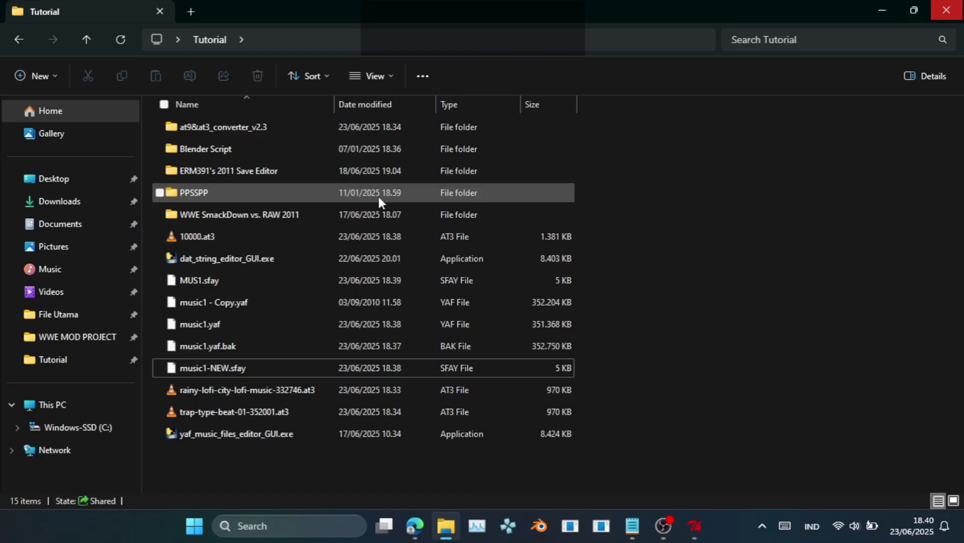
- Delete the original plistpsp.arc from the game's PSP_GAME\USRDIR folder
double_click(363, 213)
double_click(303, 129)
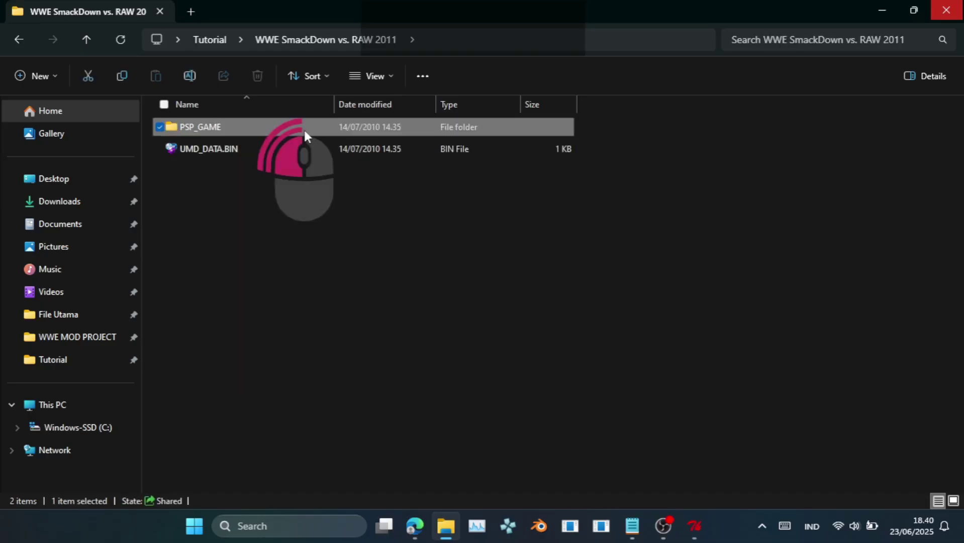
click(272, 150)
double_click(271, 149)
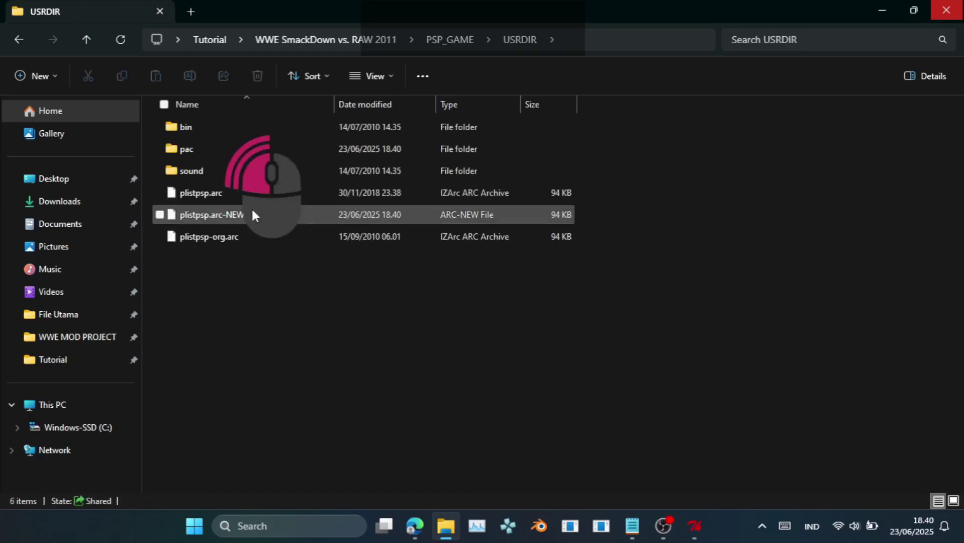
click(238, 215)
click(241, 194)
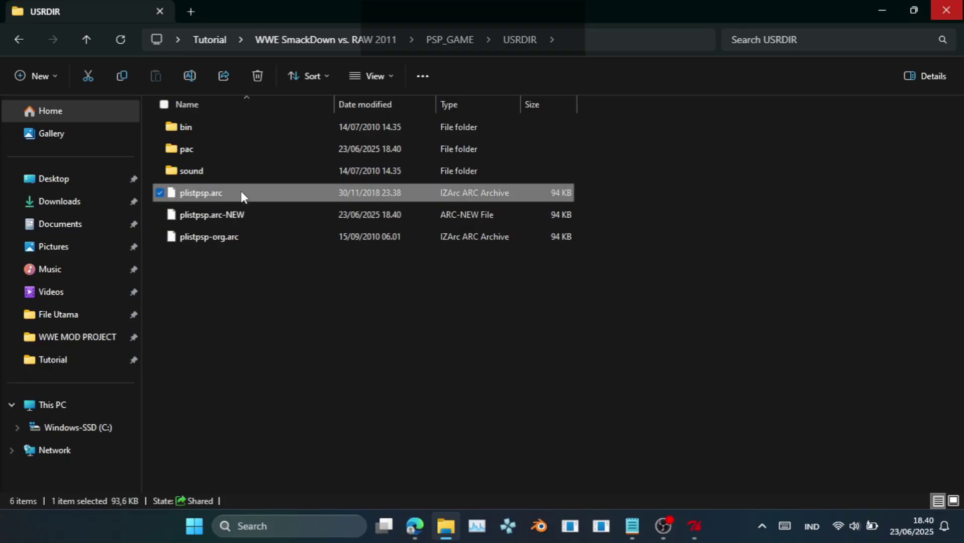
key(Delete)
- Rename plistpsp.arc-NEW in the USRDIR folder as plistpsp.arc, accepting the file extension change
click(241, 191)
key(F2)
key(Right)
key(Right)
key(Right)
key(Right)
key(Right)
key(Right)
key(Right)
key(Right)
key(Right)
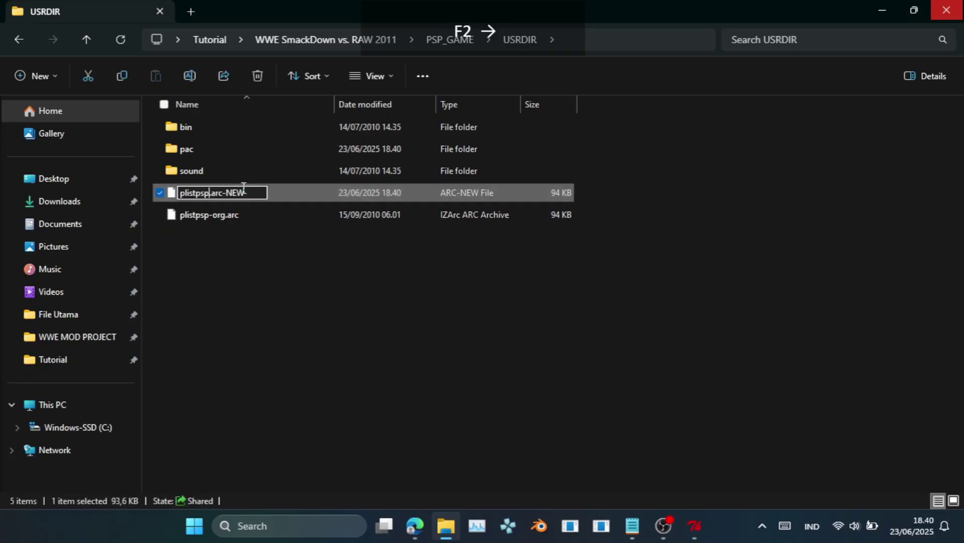
key(BackSpace)
key(BackSpace)
key(BackSpace)
key(BackSpace)
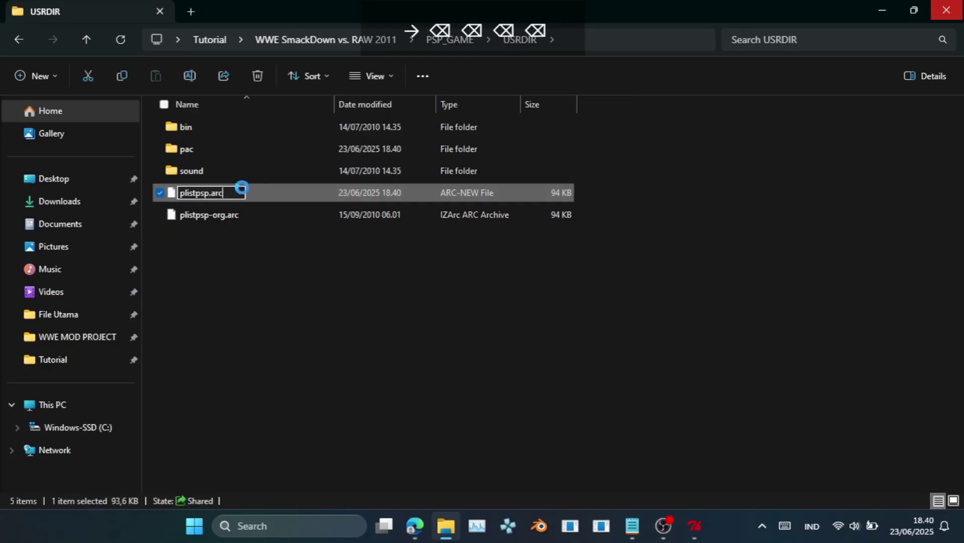
key(Return)
key(Return)
- Return to the Tutorial folder and launch WWE SmackDown vs. RAW 2011 in PPSSPP
click(340, 40)
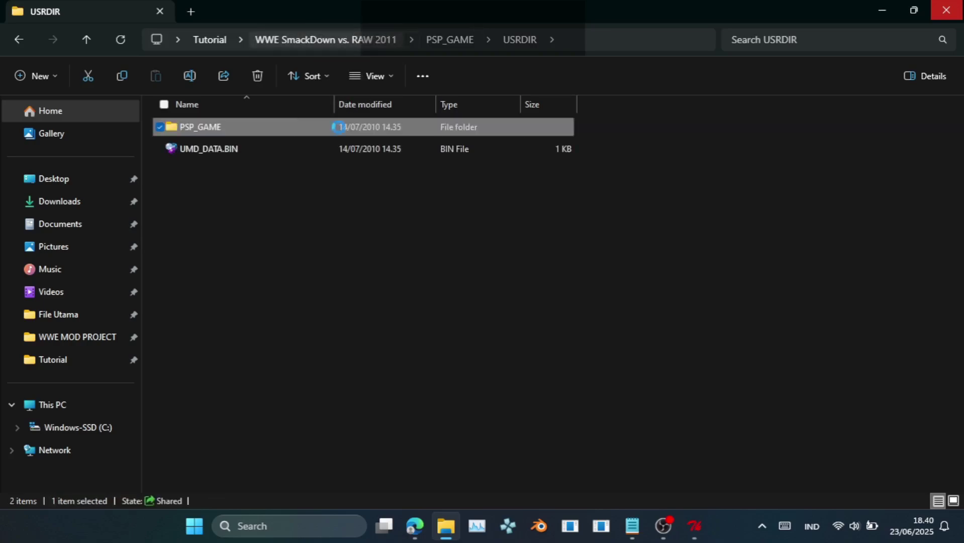
click(207, 38)
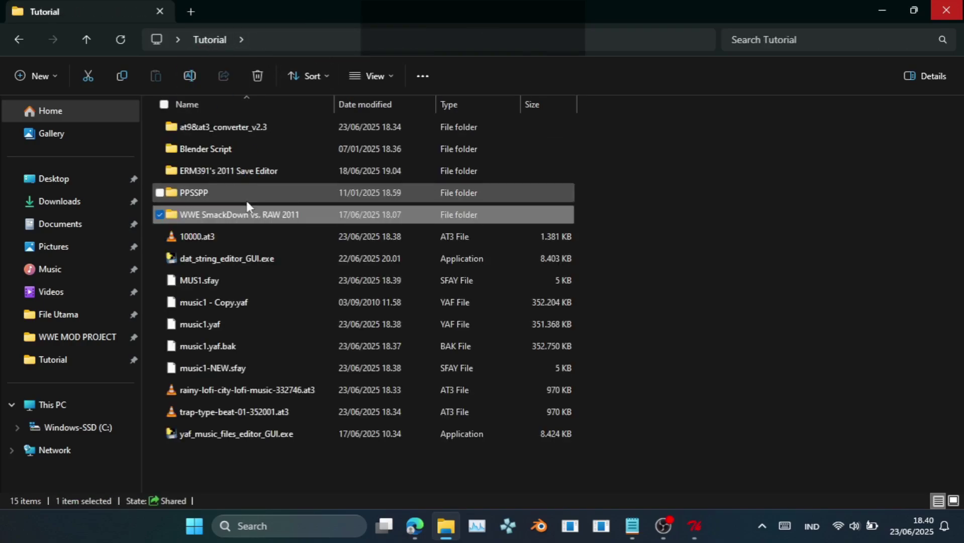
double_click(246, 193)
double_click(238, 277)
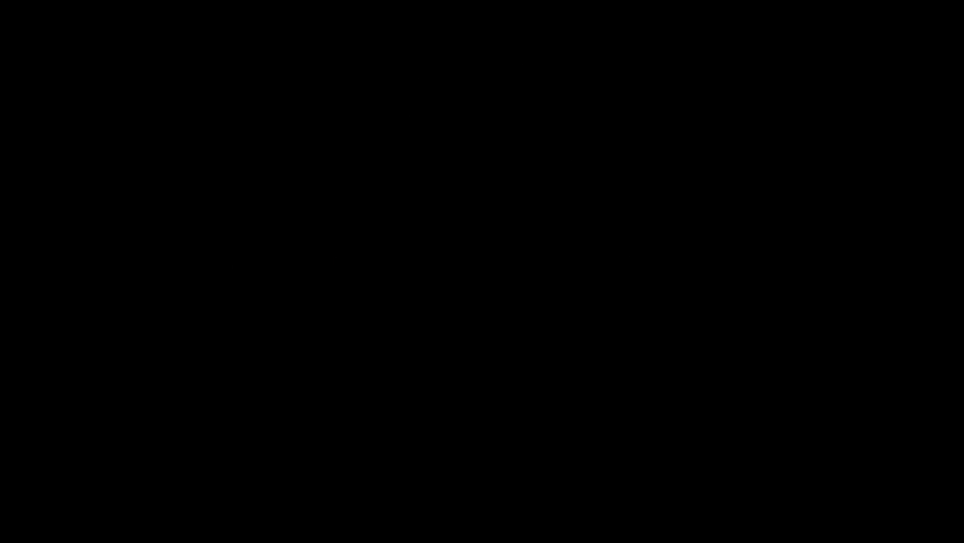
key(Return)
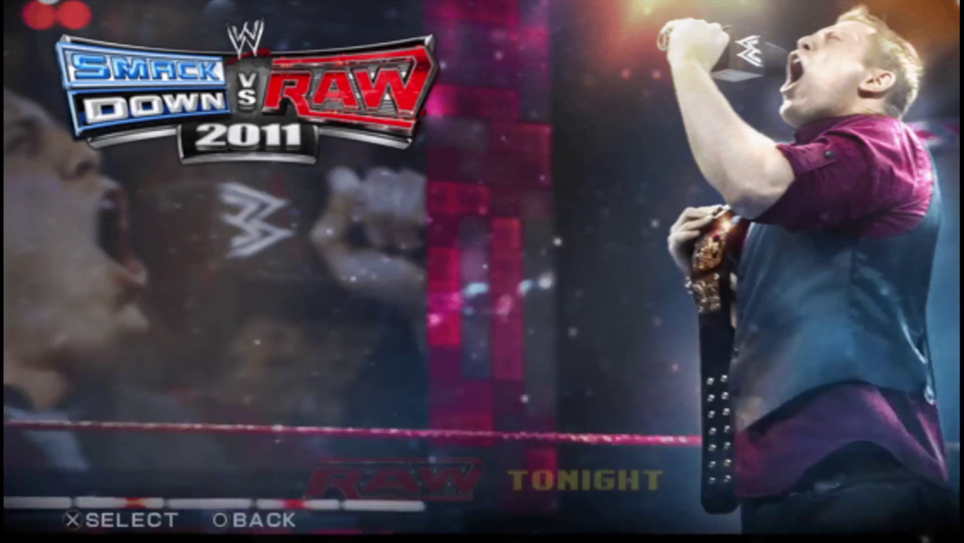
- Enter the Create An Entrance mode from the game's Create Modes
key(Down)
key(Down)
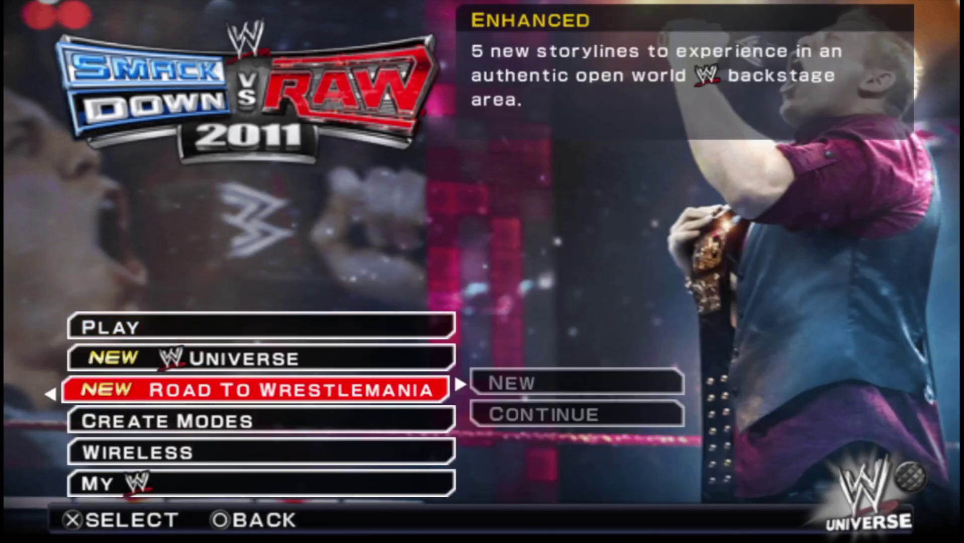
key(Down)
key(Right)
key(Down)
key(Down)
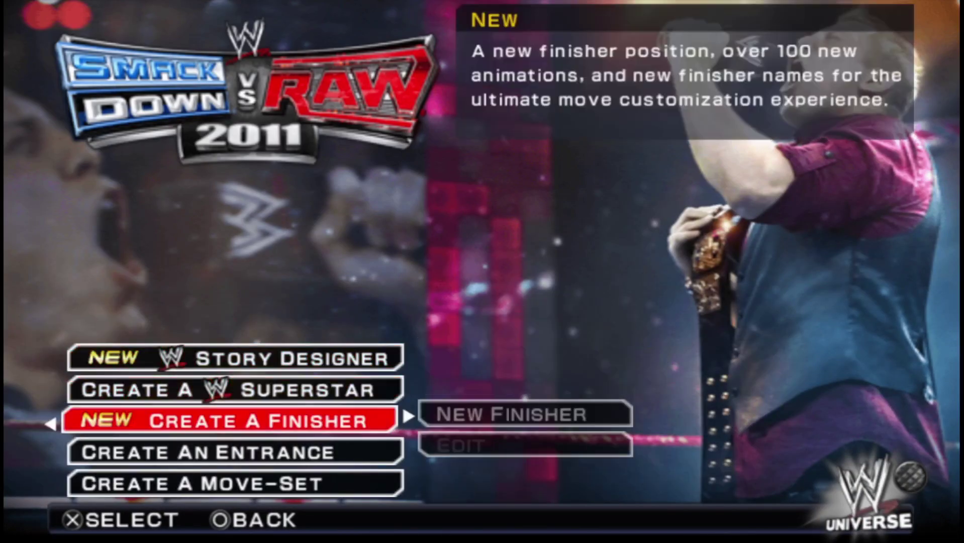
key(Down)
key(Up)
key(Down)
key(Return)
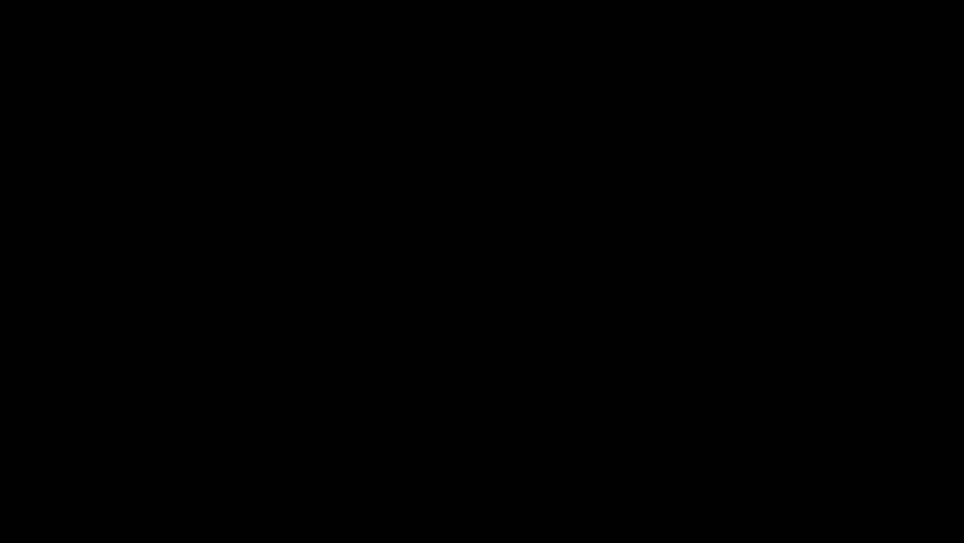
key(Return)
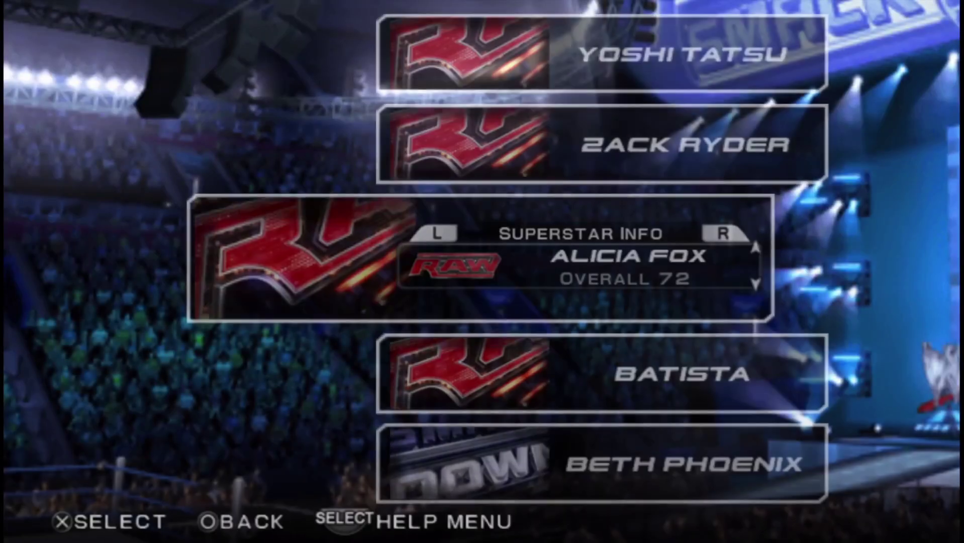
- Choose The Rock from the superstar list as the superstar whose entrance is edited
key(Up)
key(Up)
key(Up)
key(Up)
key(Up)
key(Up)
key(Up)
key(Up)
key(Up)
key(Up)
key(Up)
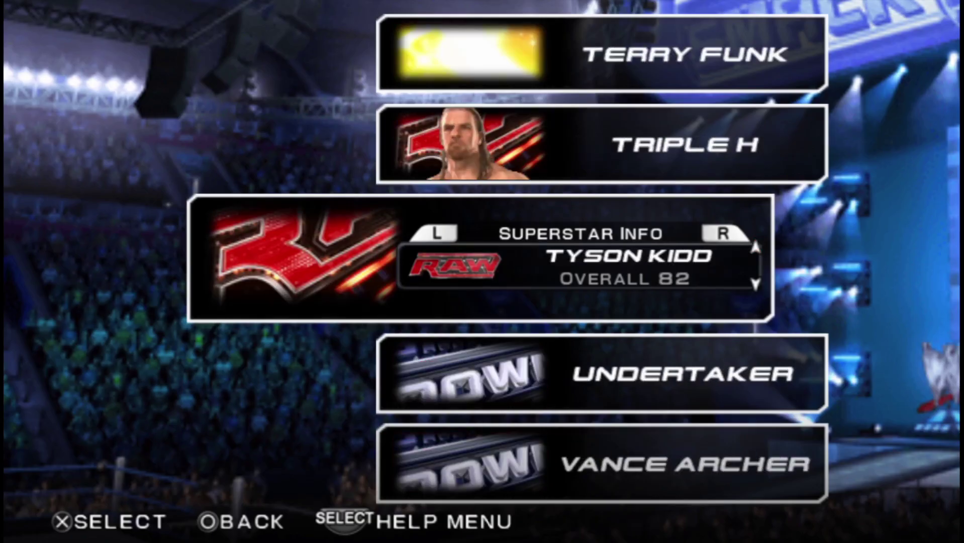
key(Up)
key(Up)
key(Up)
key(Up)
key(Up)
key(Up)
key(Up)
key(Up)
key(Up)
key(Down)
key(Down)
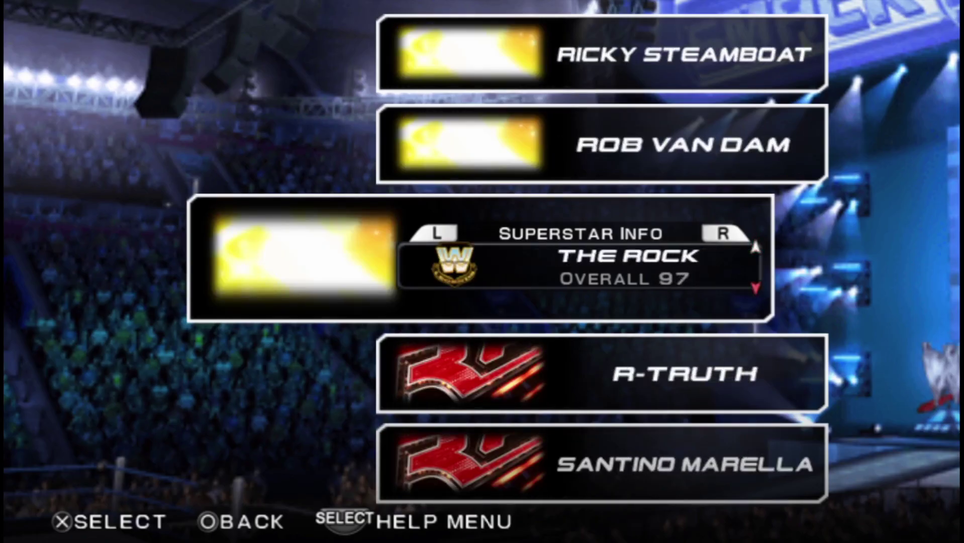
key(Return)
key(Return)
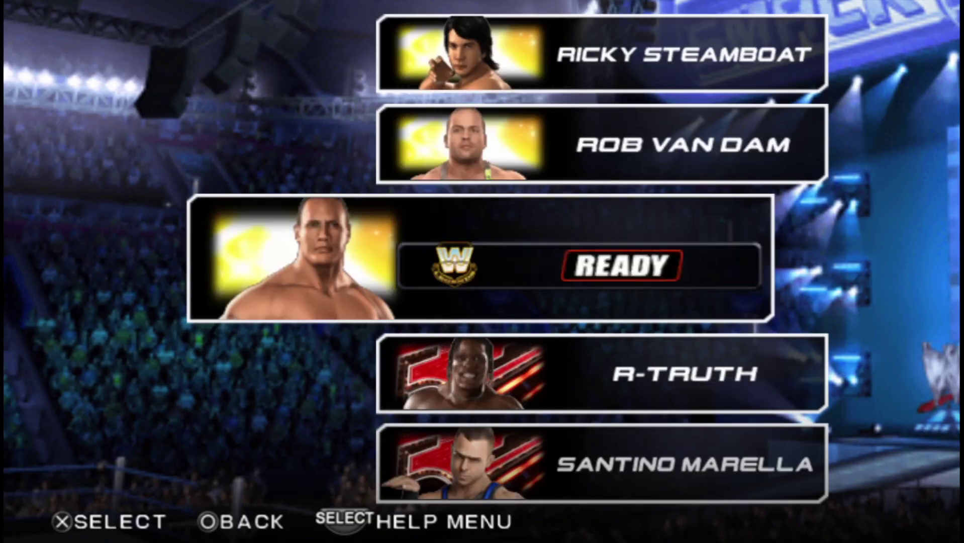
key(Return)
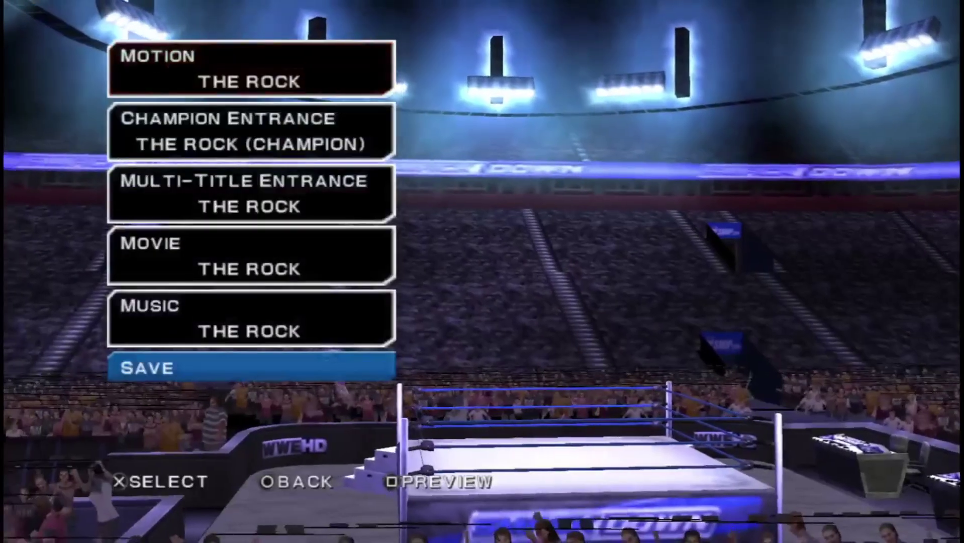
- Open the Music list of The Rock's entrance and preview the Mr. McMahon theme
key(Down)
key(Down)
key(Down)
key(Down)
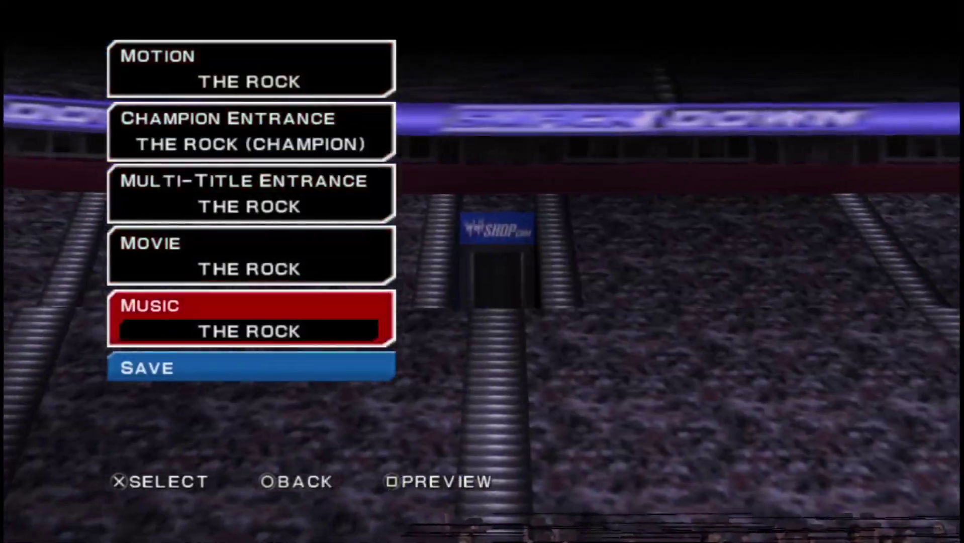
key(Return)
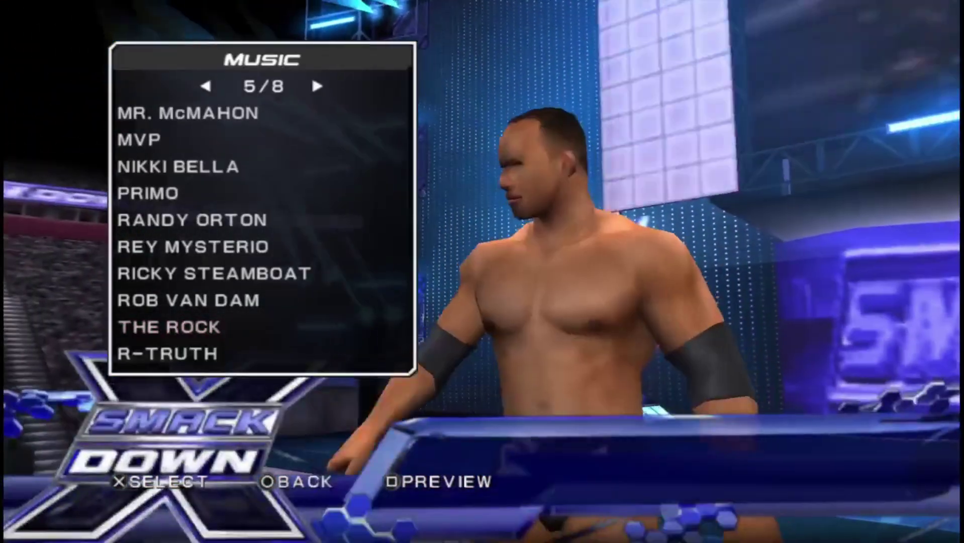
key(Up)
key(Up)
key(Up)
key(Up)
key(Up)
key(Up)
key(Up)
key(Up)
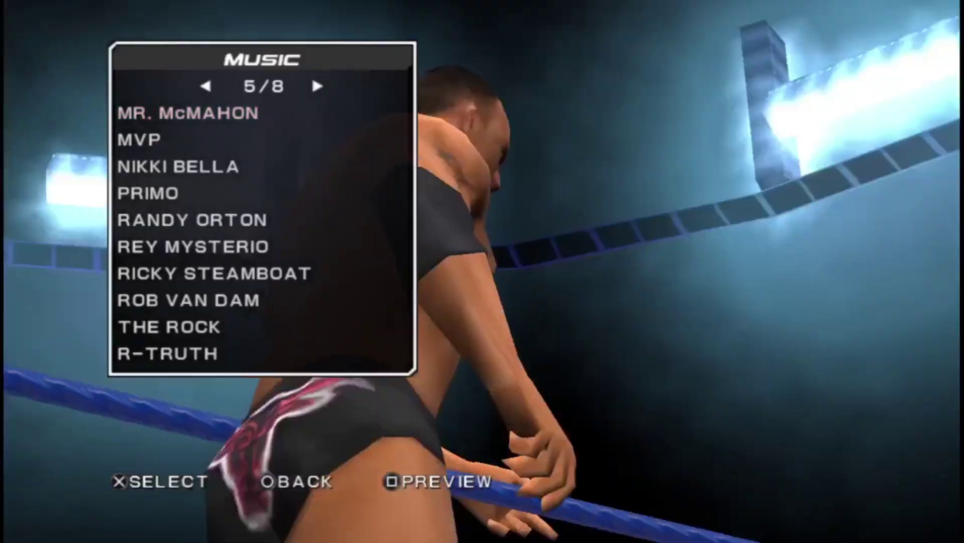
key(z)
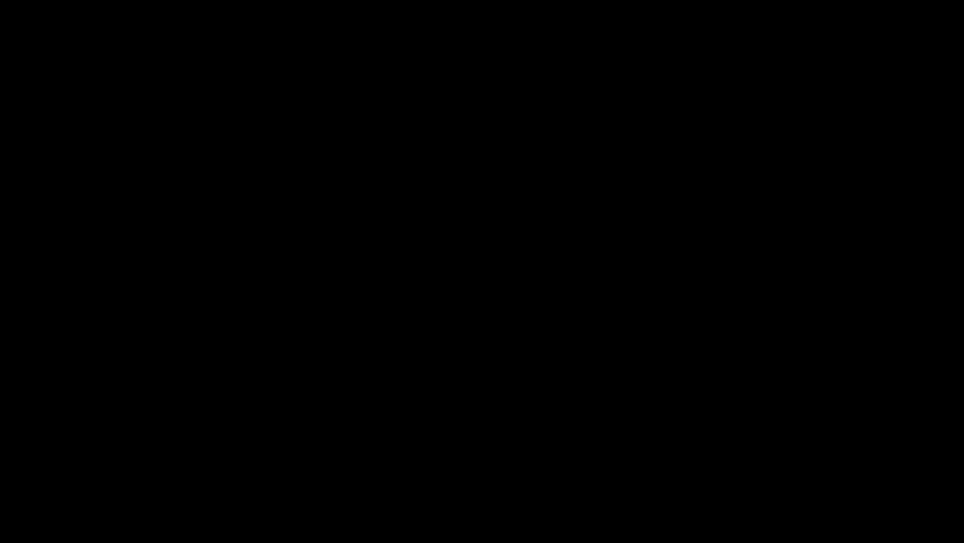
- Switch to yaf_music_files_editor_GUI.exe in the Tutorial folder and load music1.yaf in it
double_click(350, 433)
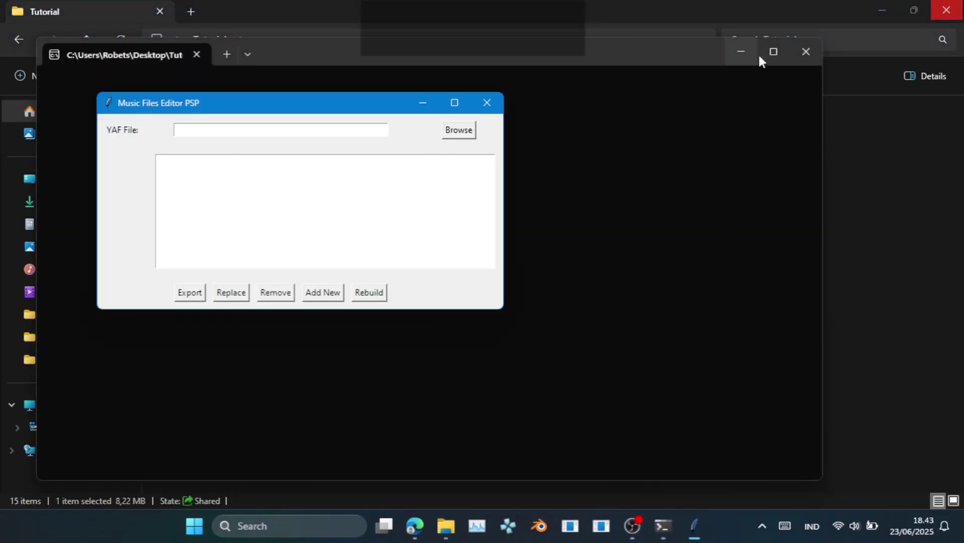
click(735, 55)
drag(379, 107, 788, 164)
click(863, 193)
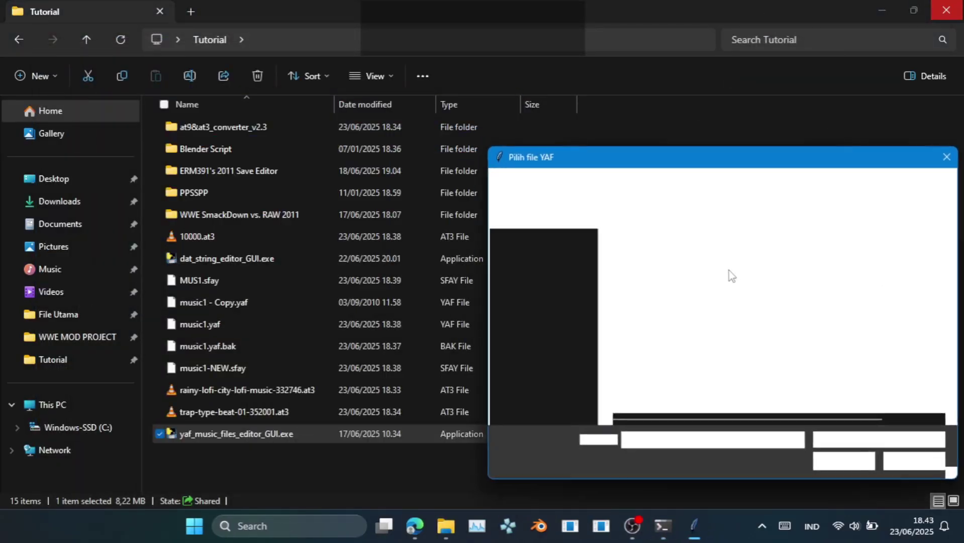
scroll(667, 327, down, 1)
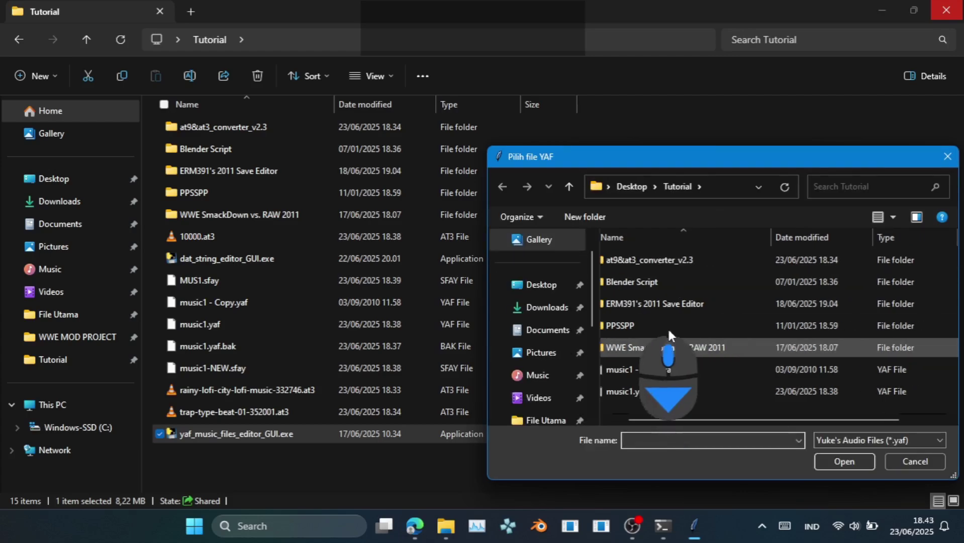
double_click(671, 385)
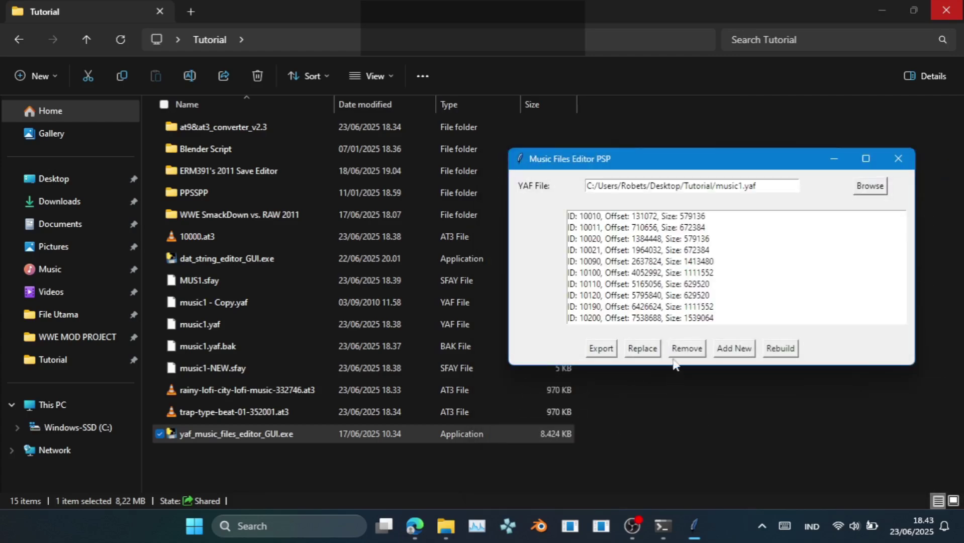
- Add 10000.at3 from the Tutorial folder to music1.yaf as a new file with ID 100 and type 00 (Main)
click(264, 236)
click(694, 524)
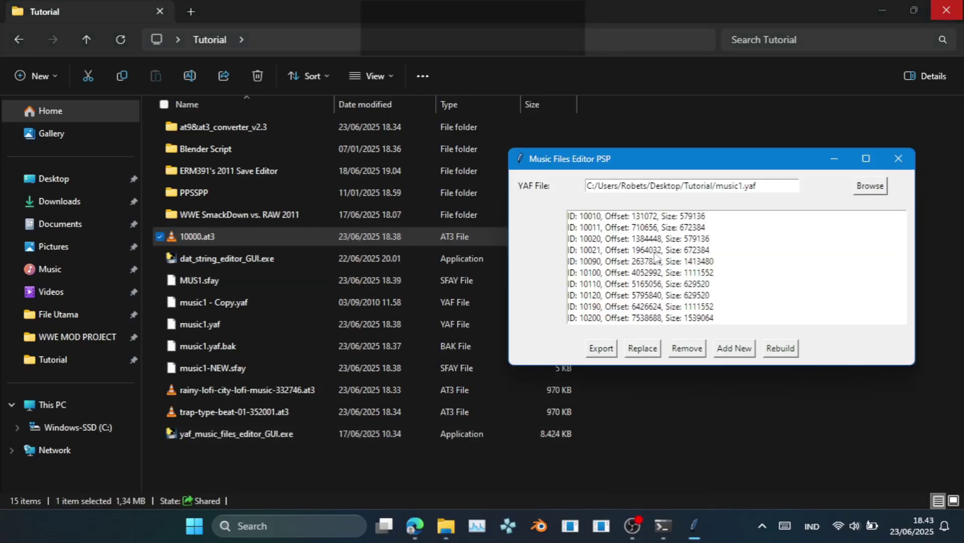
click(736, 350)
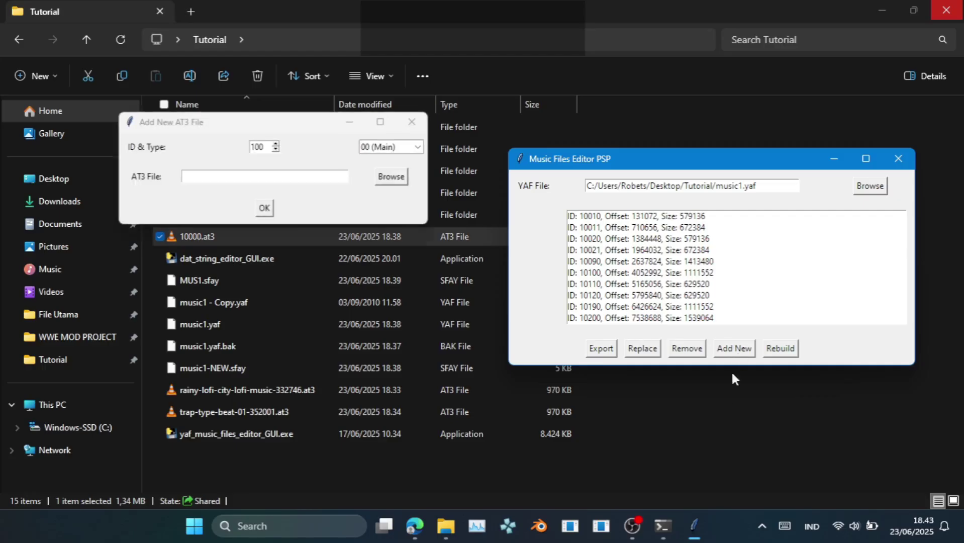
click(397, 147)
click(424, 147)
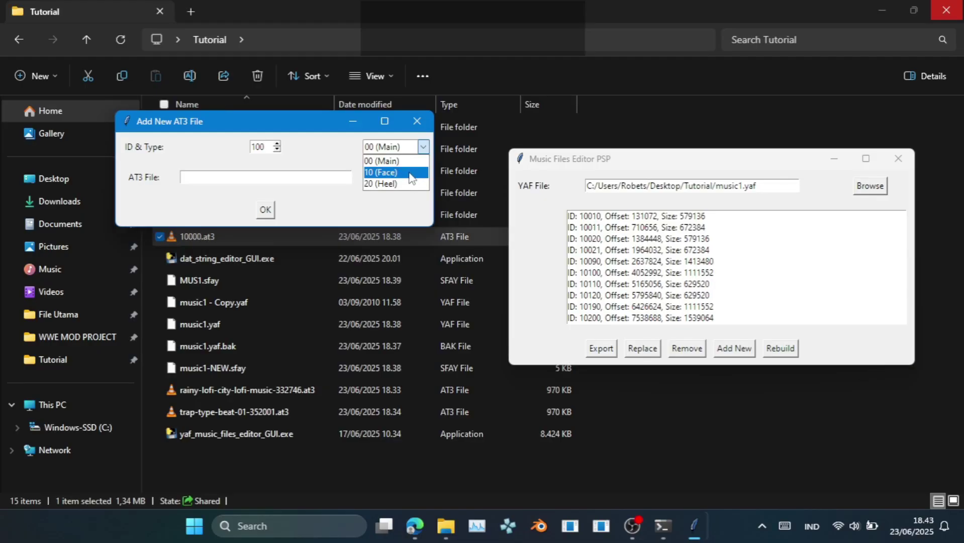
click(325, 163)
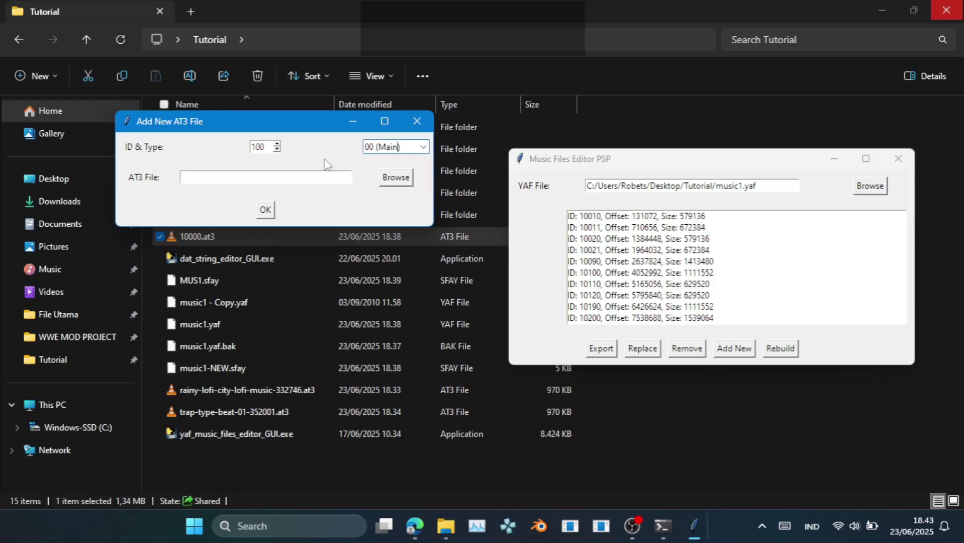
click(399, 181)
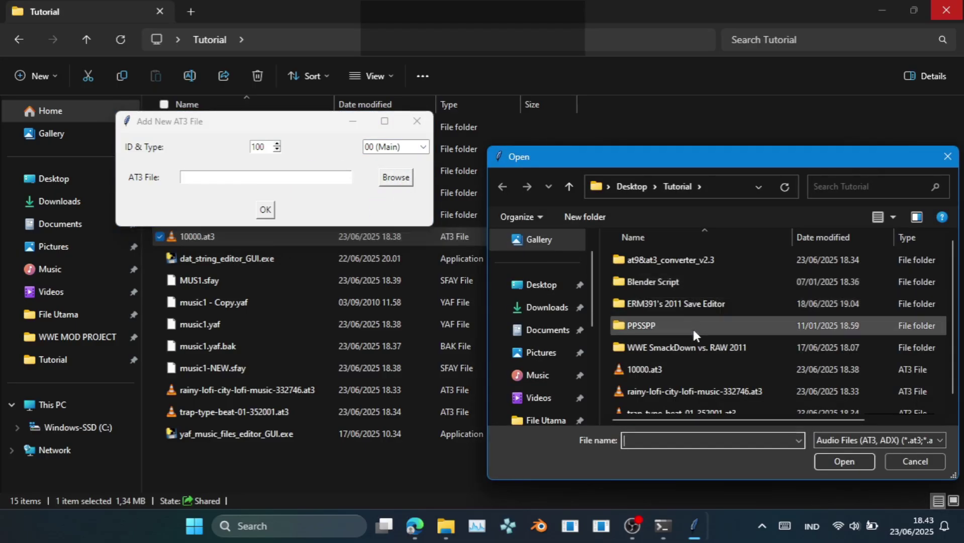
click(690, 371)
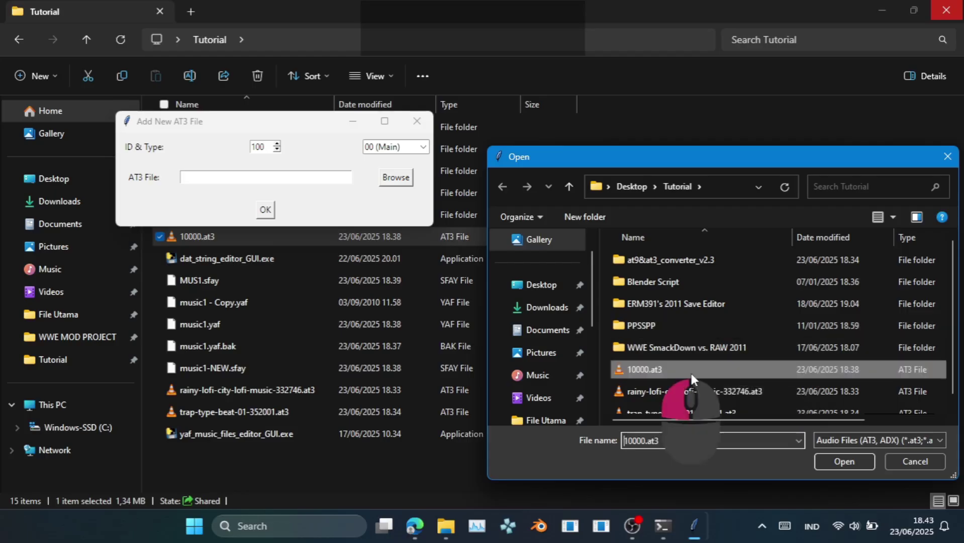
click(844, 462)
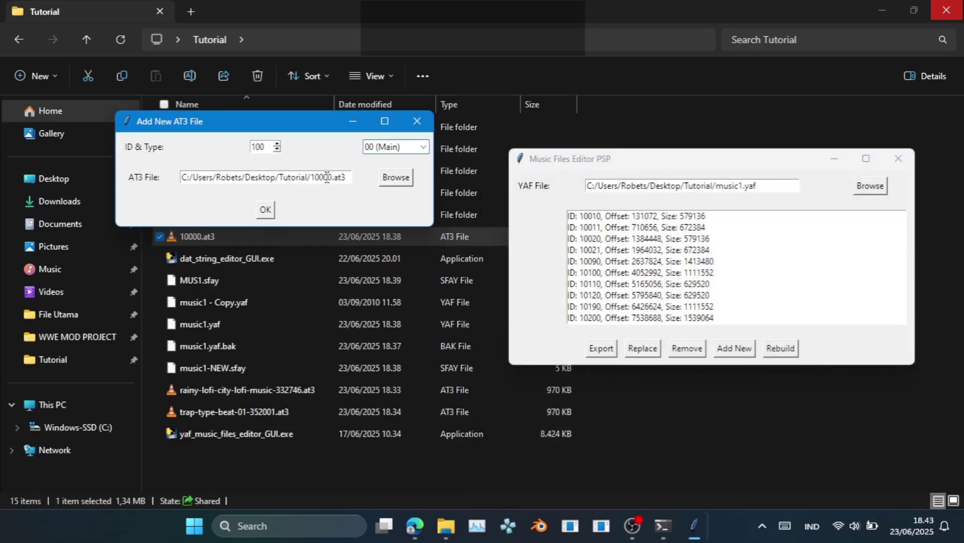
click(265, 210)
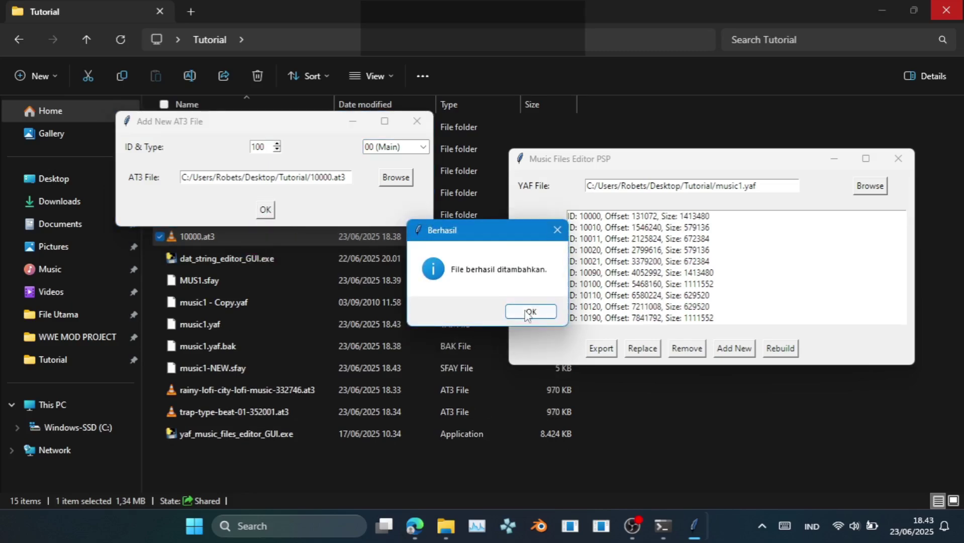
click(528, 311)
- Look through the music1.yaf entries, around IDs 10490 and 10700, for a gap where a new theme ID fits
click(589, 218)
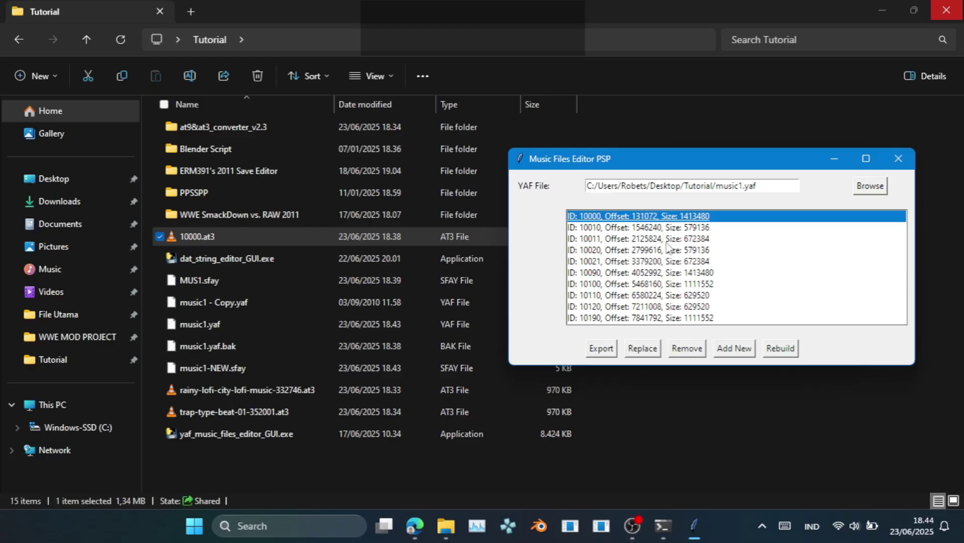
click(612, 298)
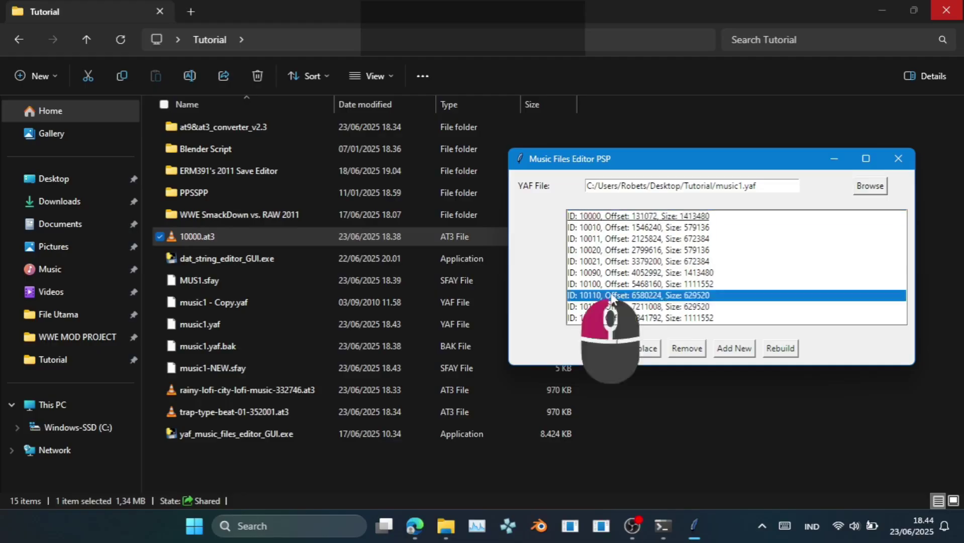
scroll(612, 301, down, 5)
scroll(612, 304, down, 3)
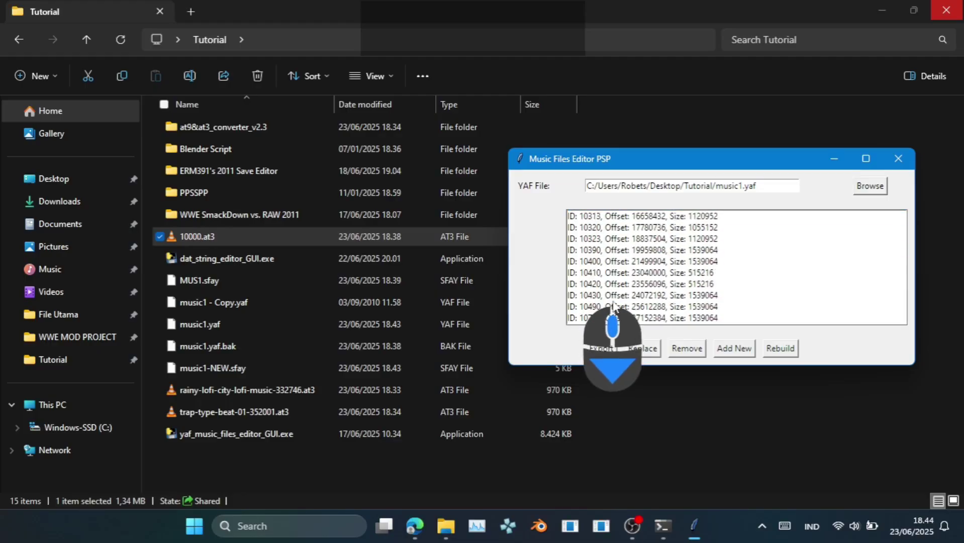
click(596, 250)
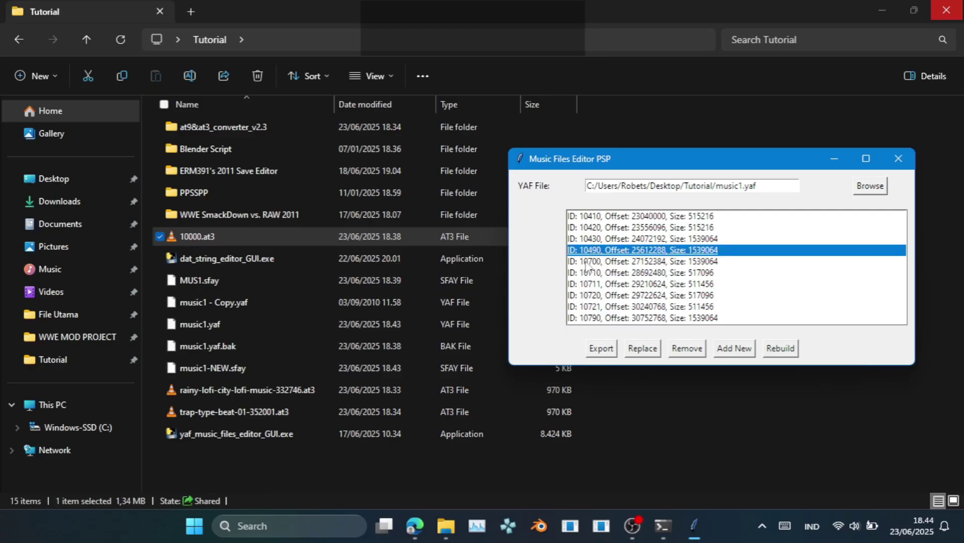
click(585, 261)
click(602, 250)
- Add trap-type-beat-01-352001.at3 to music1.yaf as a new file with ID 105 and type 00 (Main)
click(748, 351)
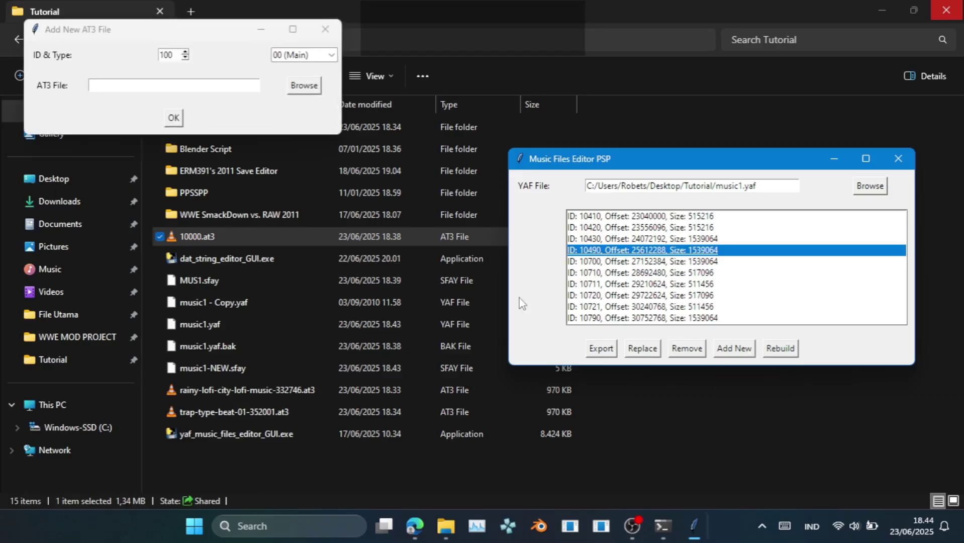
click(184, 52)
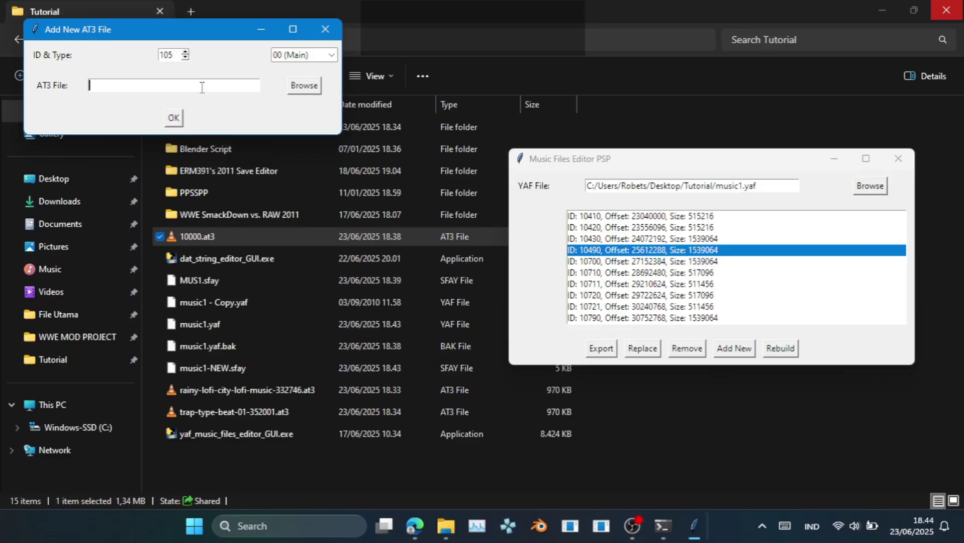
click(300, 91)
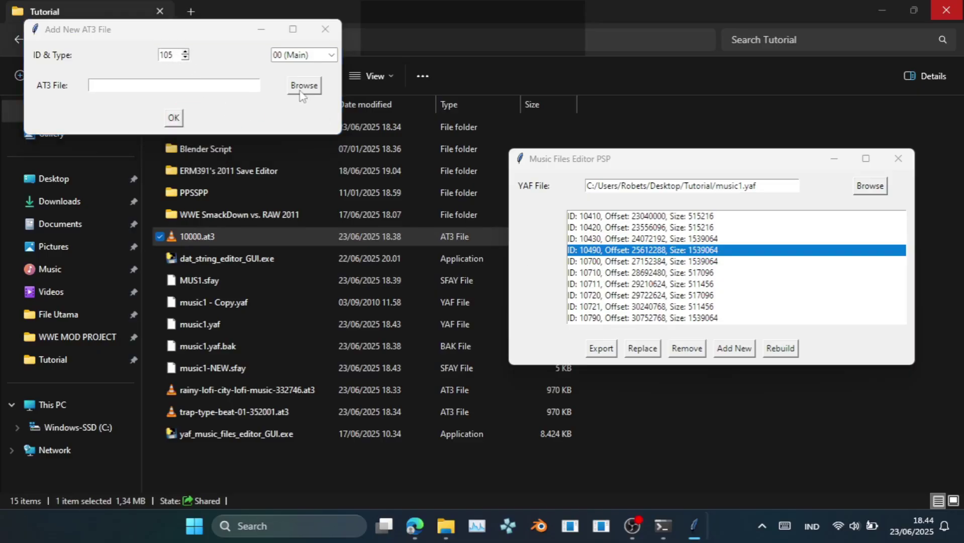
scroll(731, 397, down, 1)
click(724, 402)
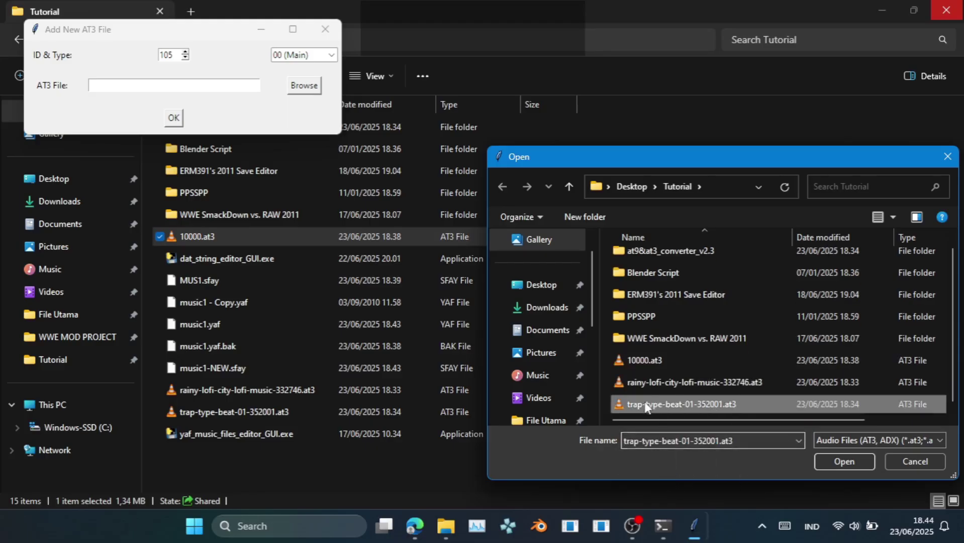
double_click(690, 407)
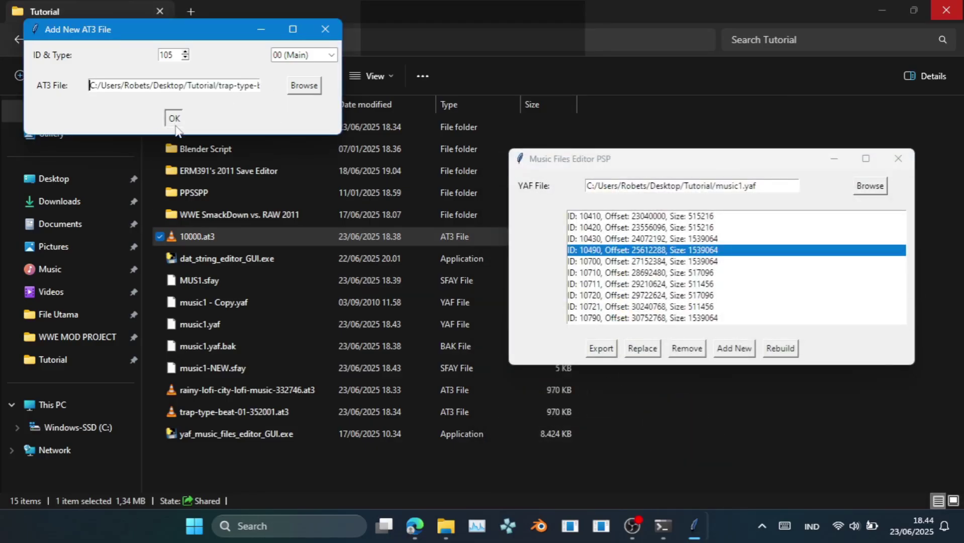
click(174, 119)
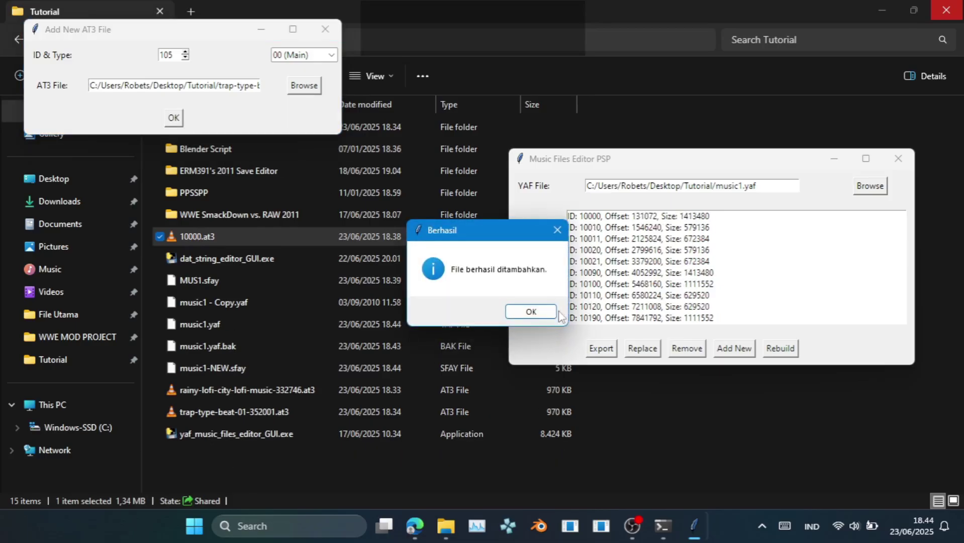
click(531, 312)
- Play the new 10500 entry to check its audio, then close the player and the music files editor
scroll(646, 281, down, 6)
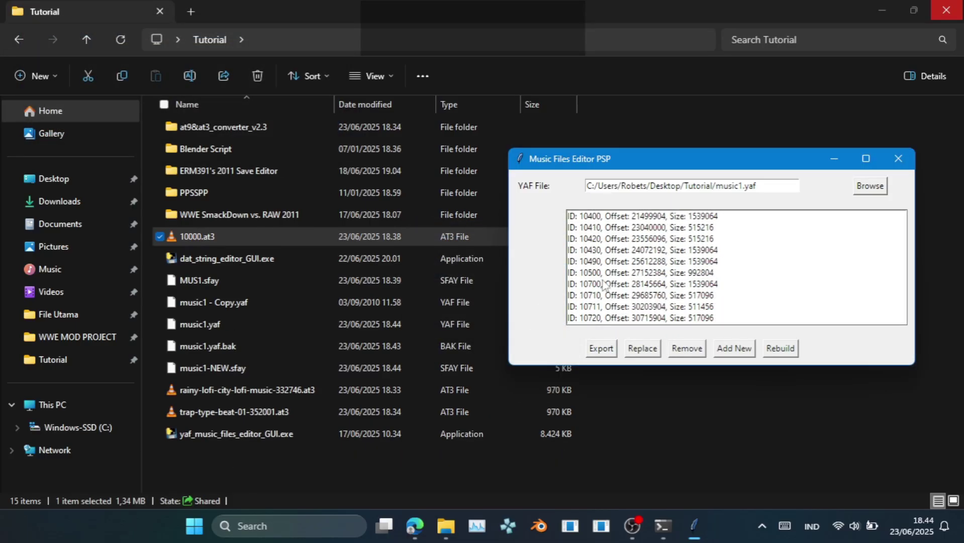
click(598, 274)
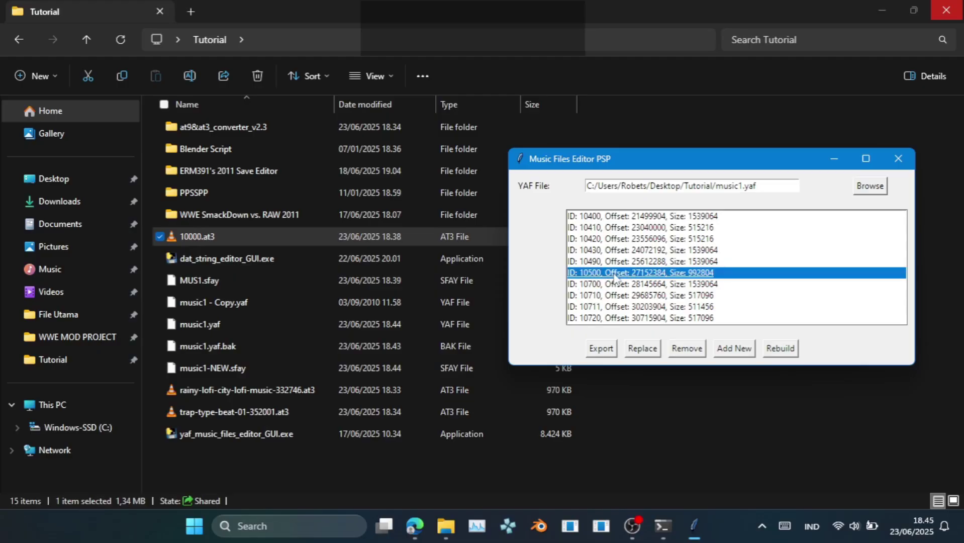
click(614, 277)
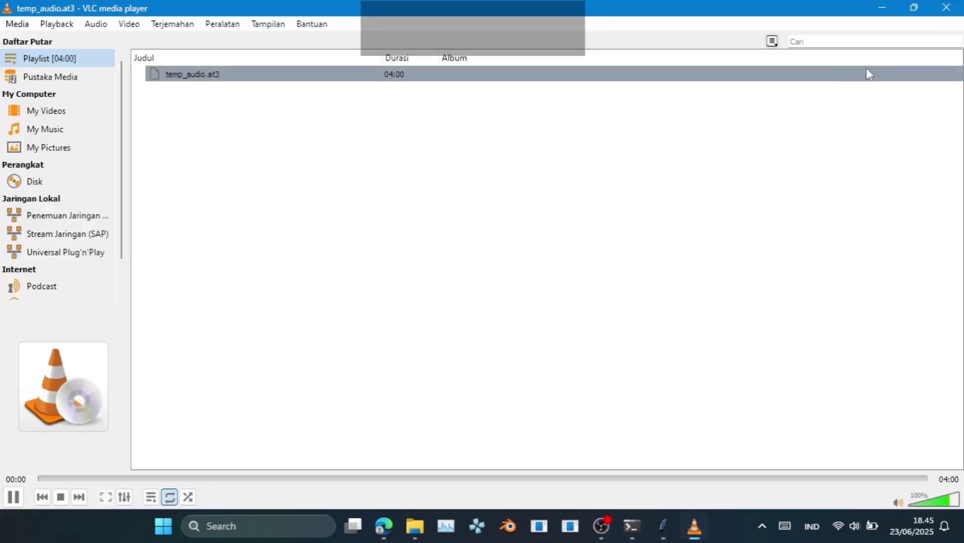
click(949, 7)
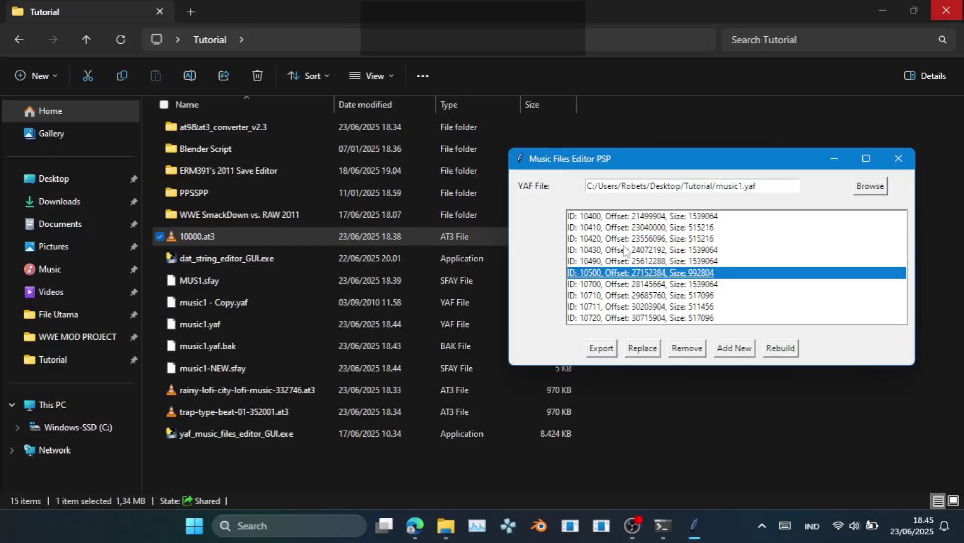
click(898, 159)
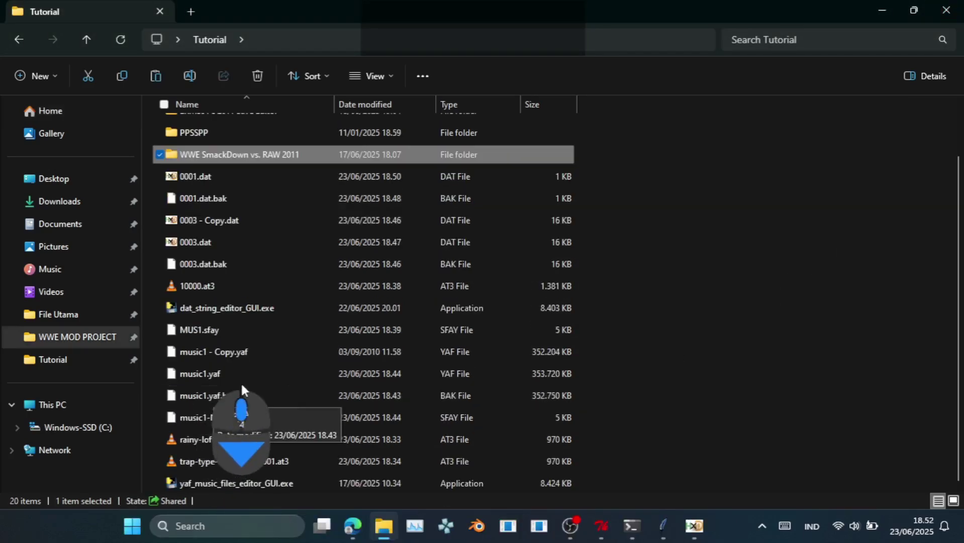
- Copy music1.yaf from the Tutorial folder into the game's PSP_GAME\USRDIR\sound folder, replacing the existing file
click(242, 376)
key(ctrl+c)
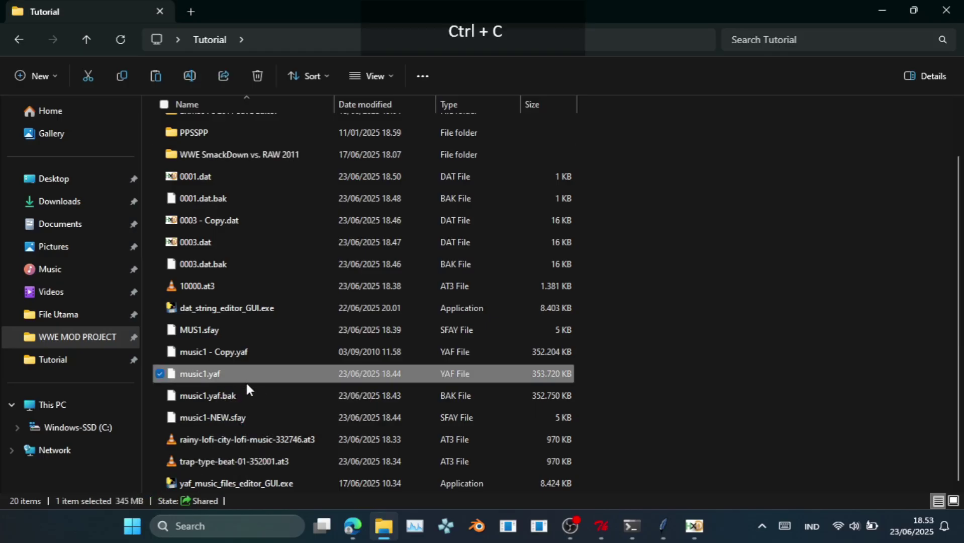
scroll(245, 382, up, 1)
double_click(263, 212)
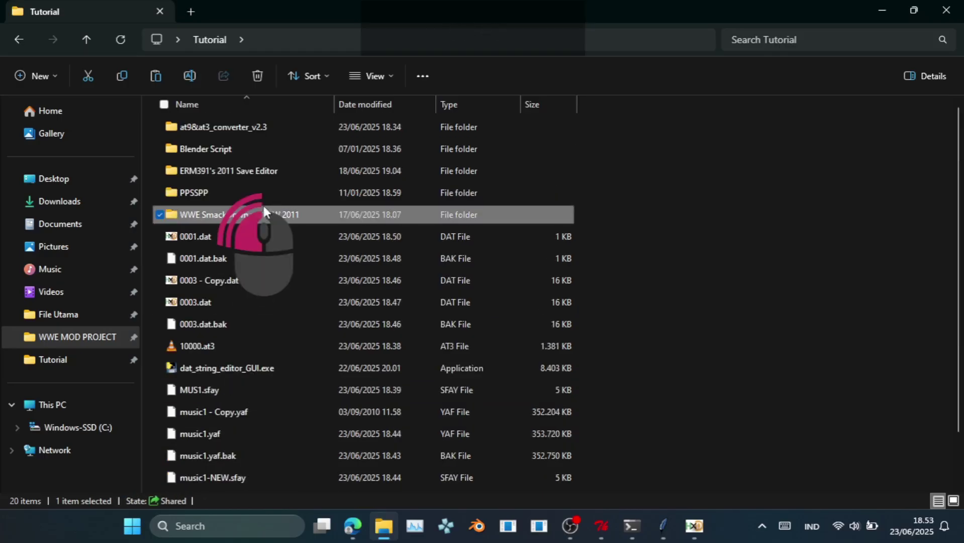
double_click(241, 127)
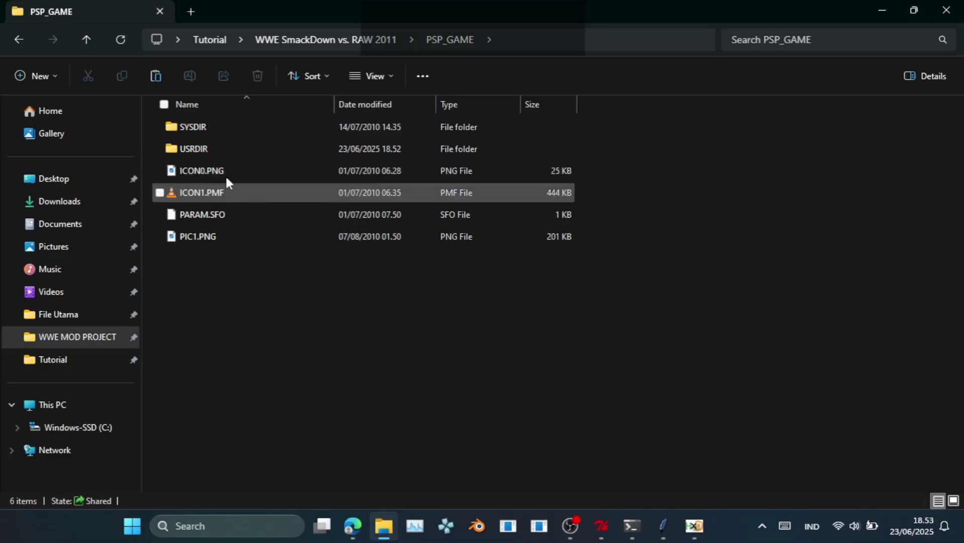
double_click(228, 152)
double_click(222, 167)
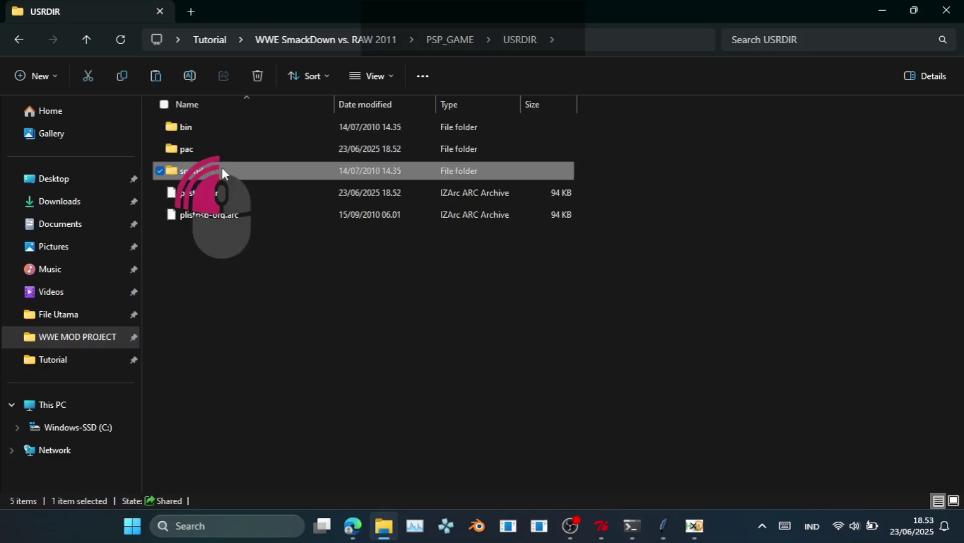
key(ctrl+v)
click(419, 153)
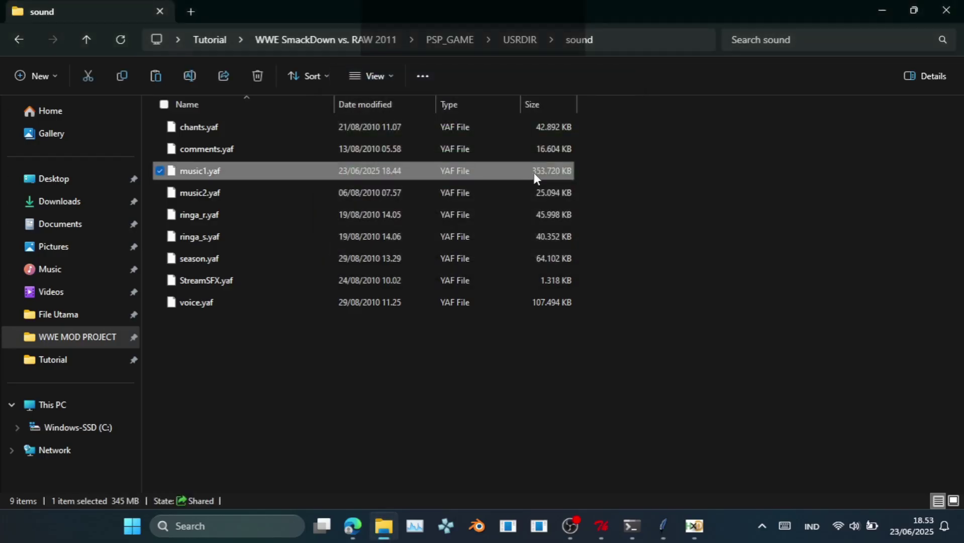
- Open sound.pac from the game's USRDIR\pac folder in PAC Editor and inject music1-NEW.sfay into YAFH\MUS1.sfay
click(214, 40)
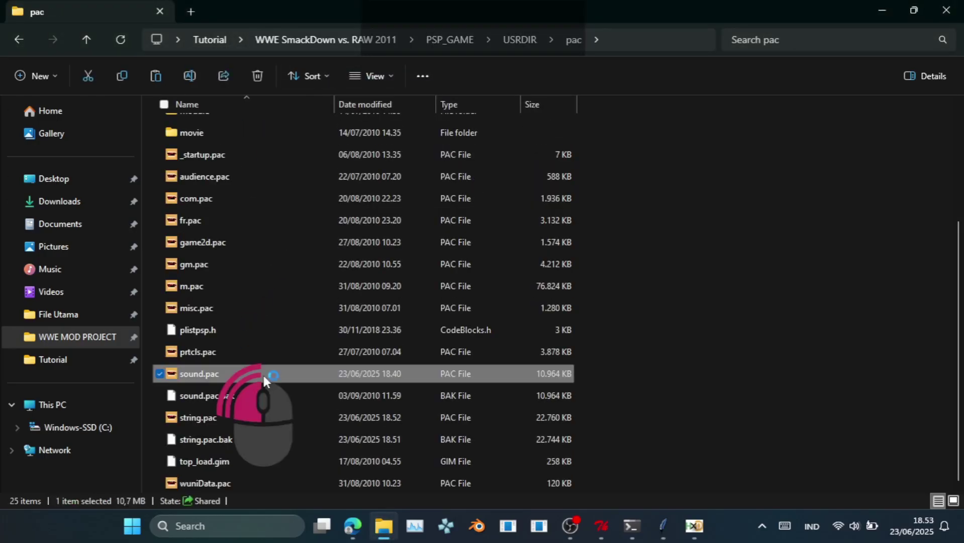
double_click(261, 373)
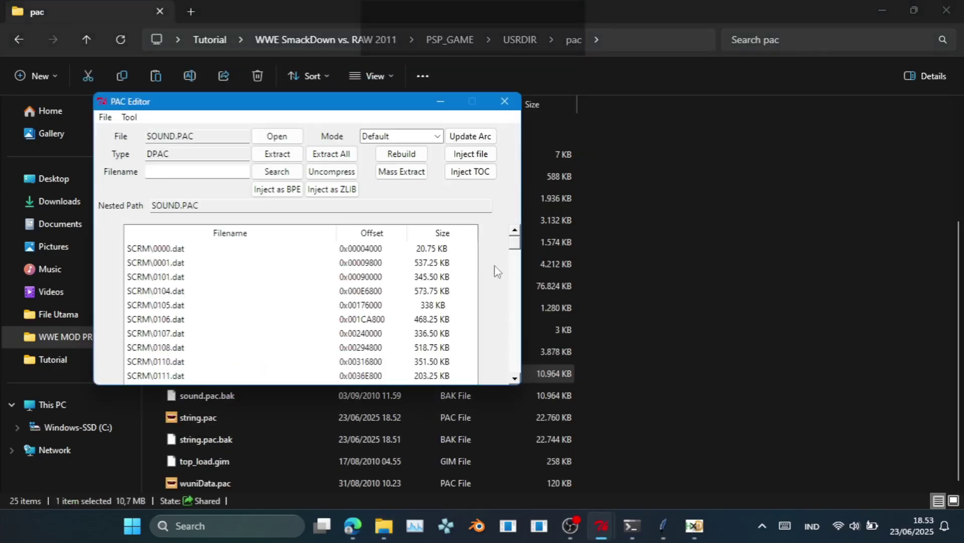
drag(512, 290, 472, 363)
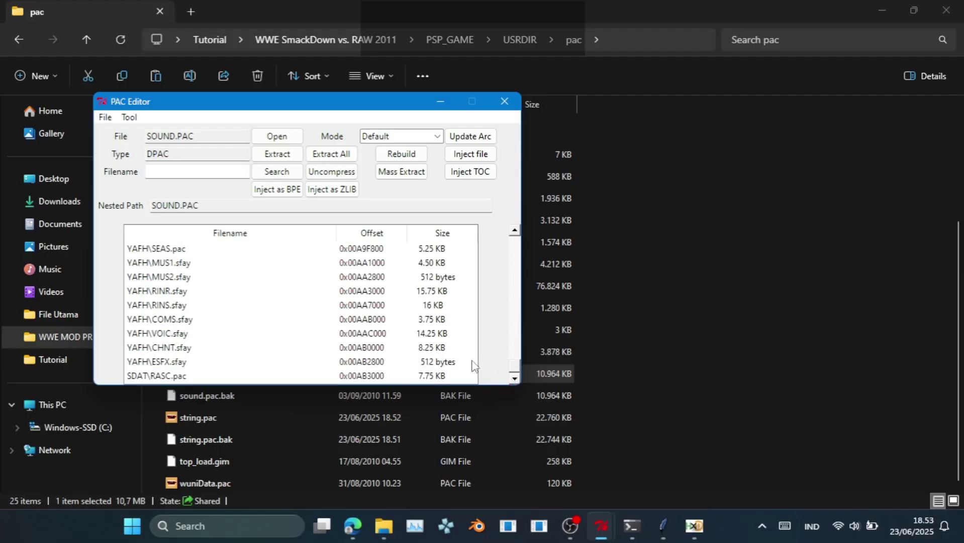
click(143, 264)
click(478, 154)
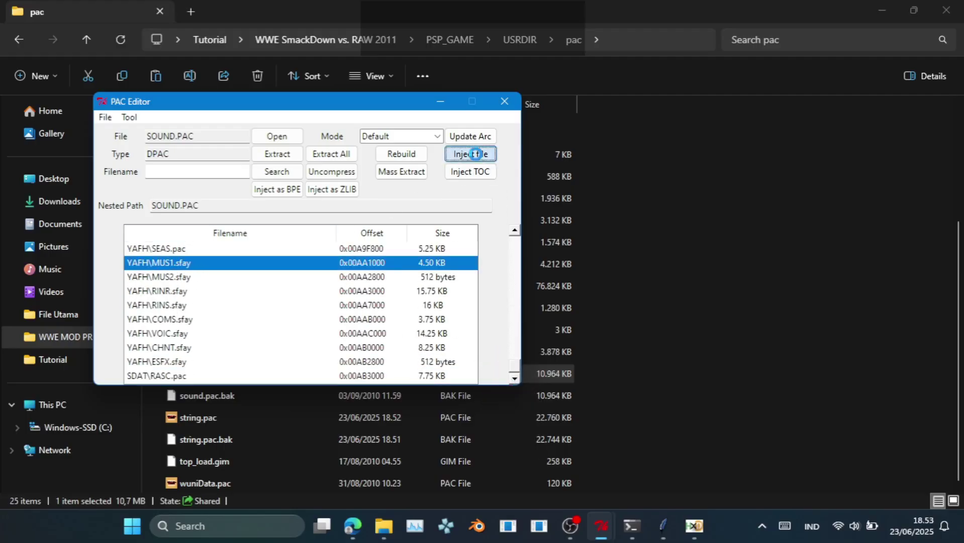
key(ctrl+v)
key(Return)
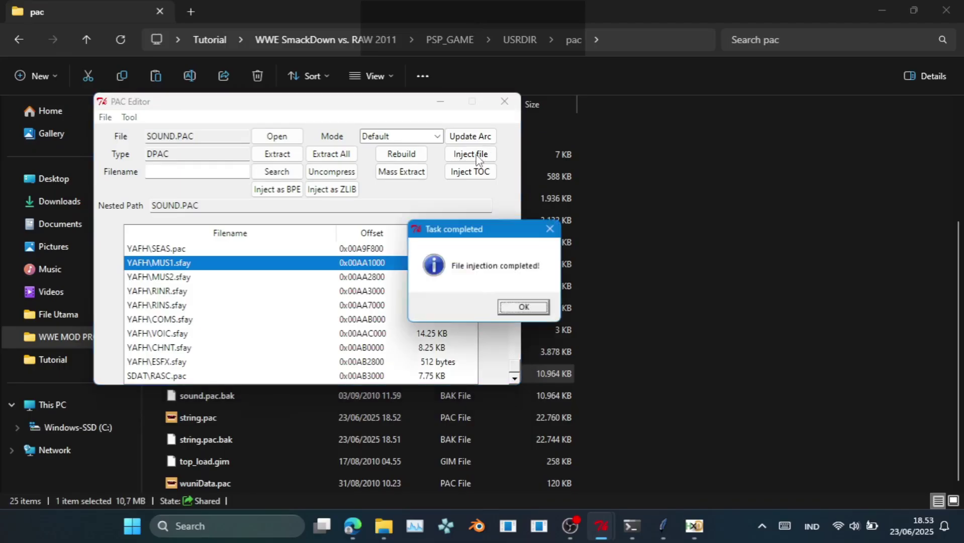
click(522, 305)
- Update plistpsp.arc in the USRDIR folder for the modified sound.pac and close PAC Editor
click(488, 135)
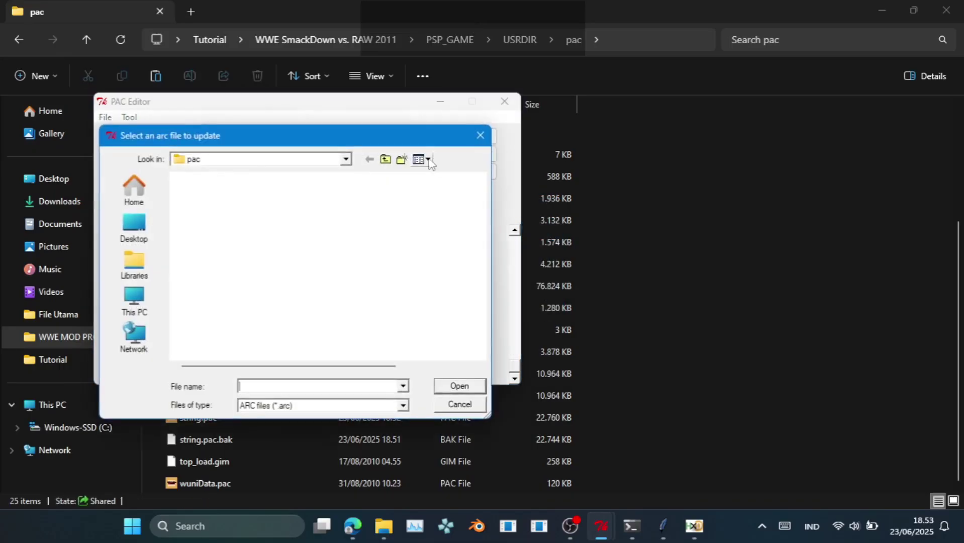
click(385, 158)
double_click(225, 250)
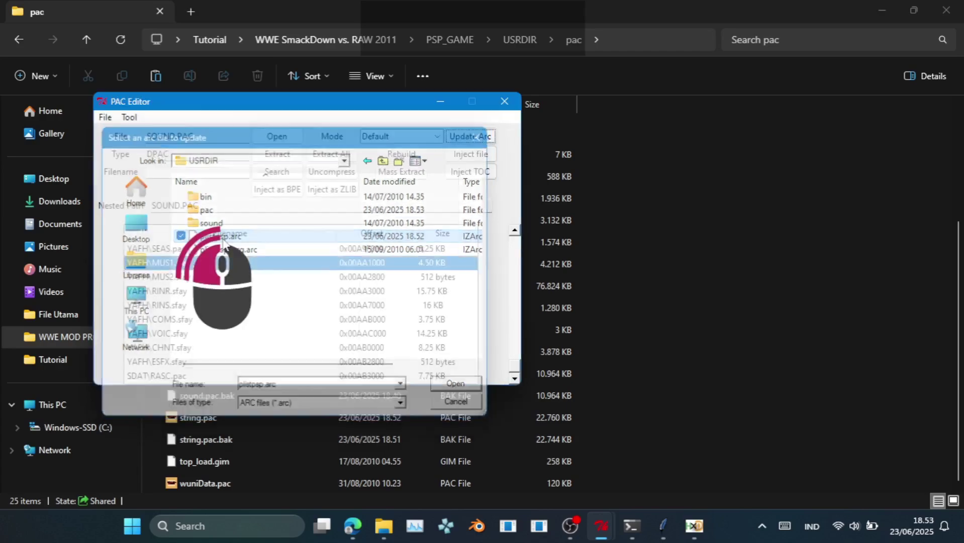
click(545, 308)
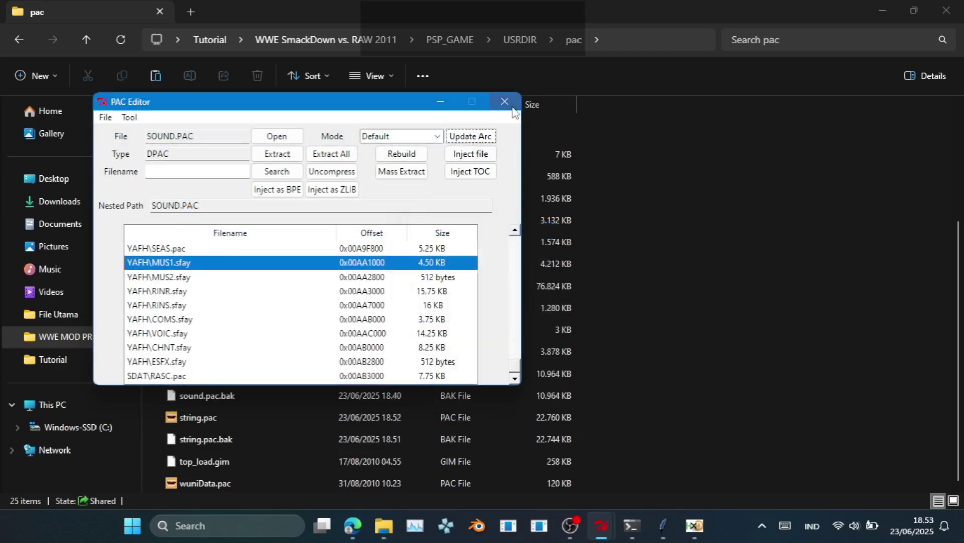
click(504, 101)
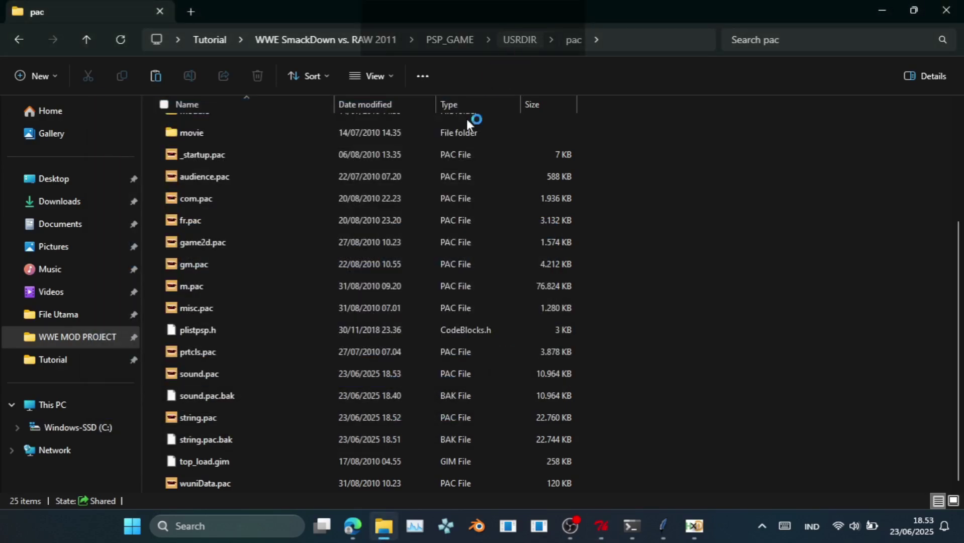
- Delete the old plistpsp.arc from the USRDIR folder
key(alt+Up)
click(249, 214)
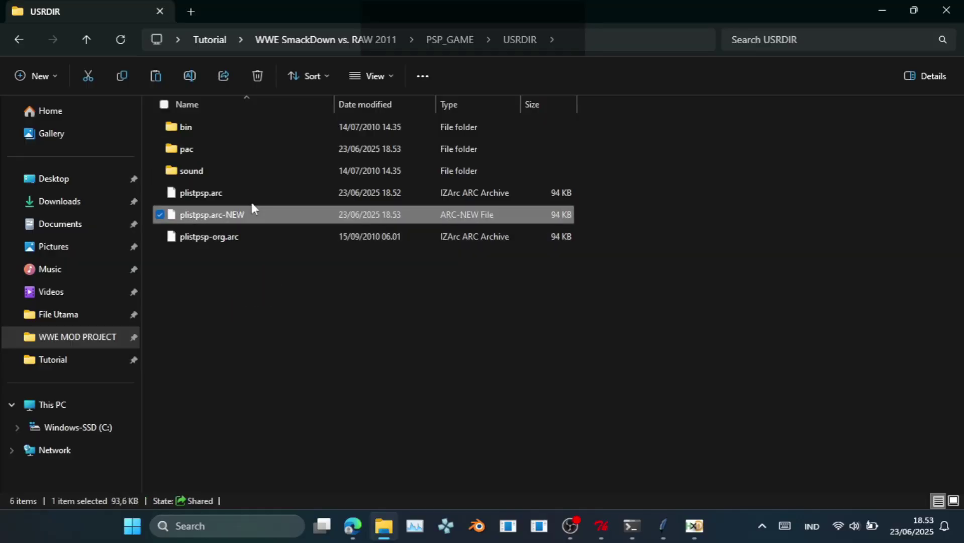
click(251, 193)
key(Delete)
- Rename plistpsp.arc-NEW in the USRDIR folder as plistpsp.arc
click(250, 192)
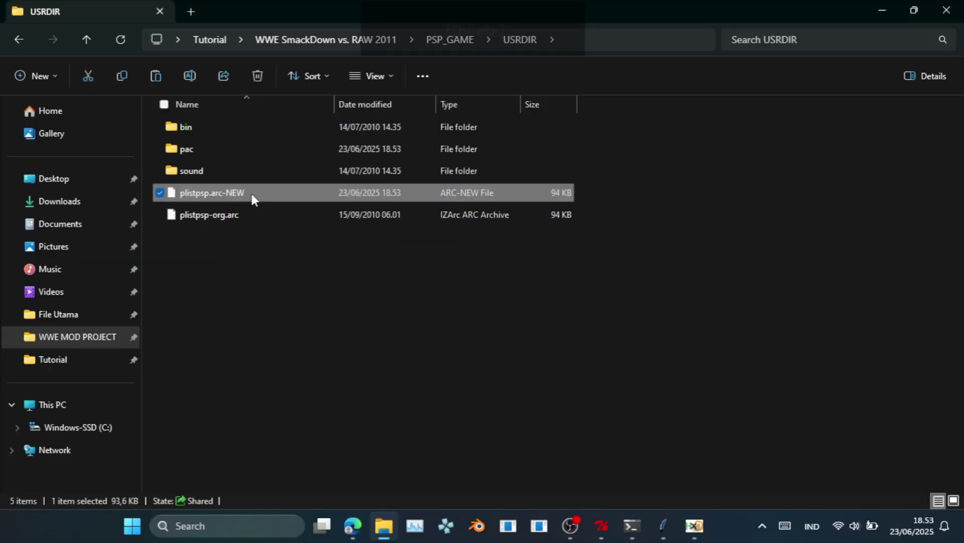
key(F2)
key(Right)
key(Right)
key(Right)
key(Right)
key(Right)
key(Right)
key(Right)
key(Right)
key(Right)
key(BackSpace)
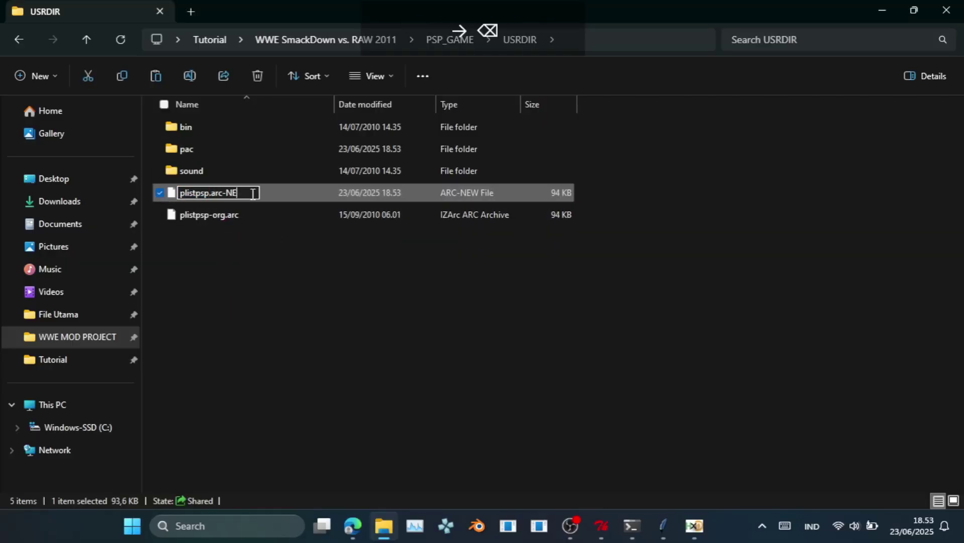
key(BackSpace)
key(BackSpace)
key(BackSpace)
key(Return)
key(Return)
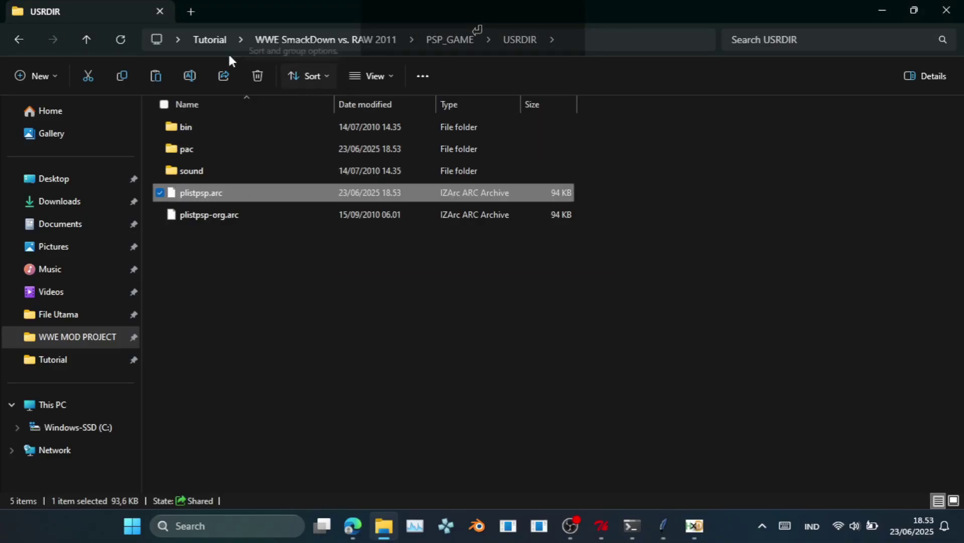
- Open string.pac from the game's USRDIR\pac folder in PAC Editor
click(204, 38)
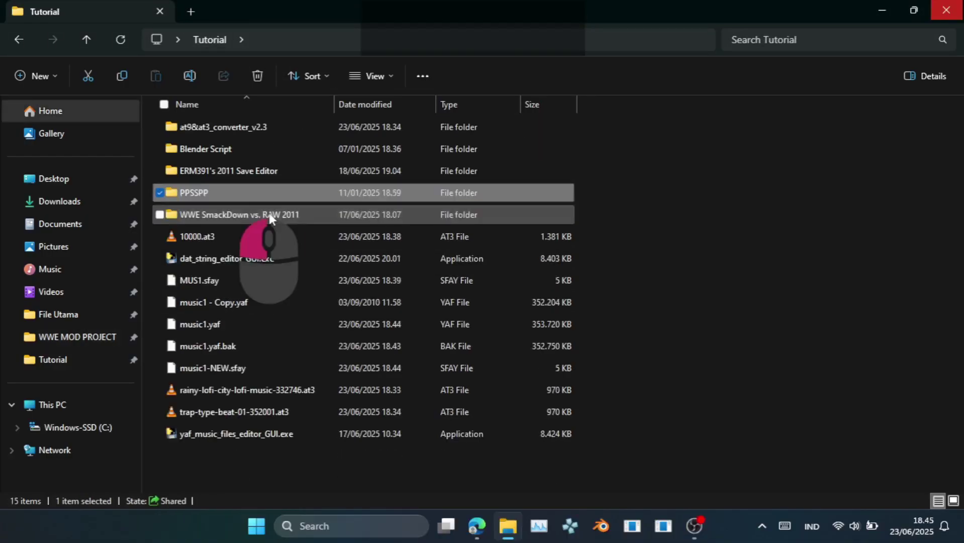
double_click(268, 214)
double_click(283, 127)
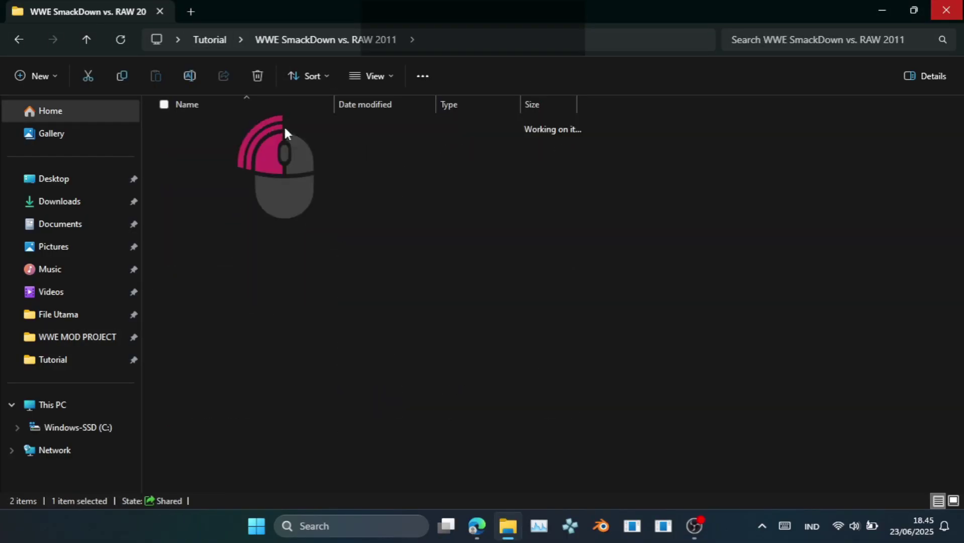
double_click(286, 148)
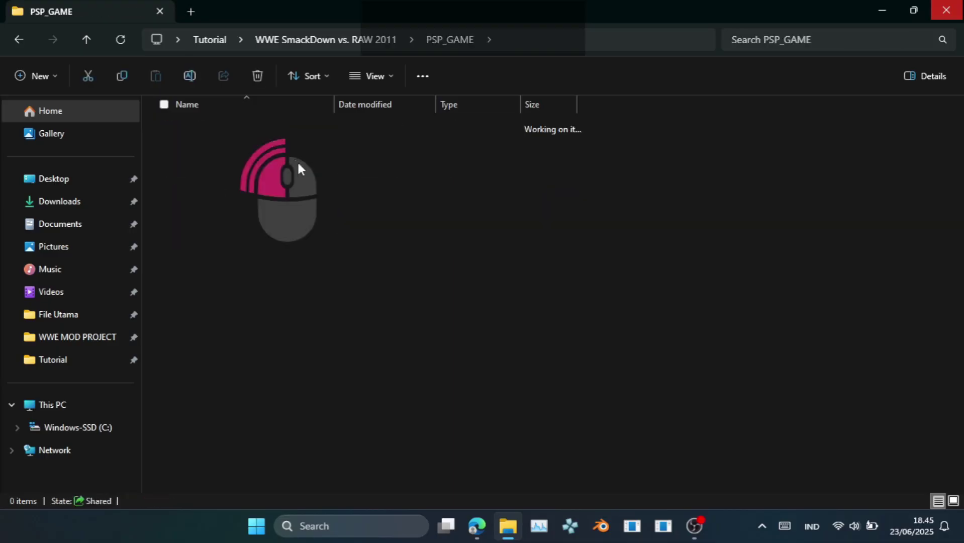
double_click(316, 146)
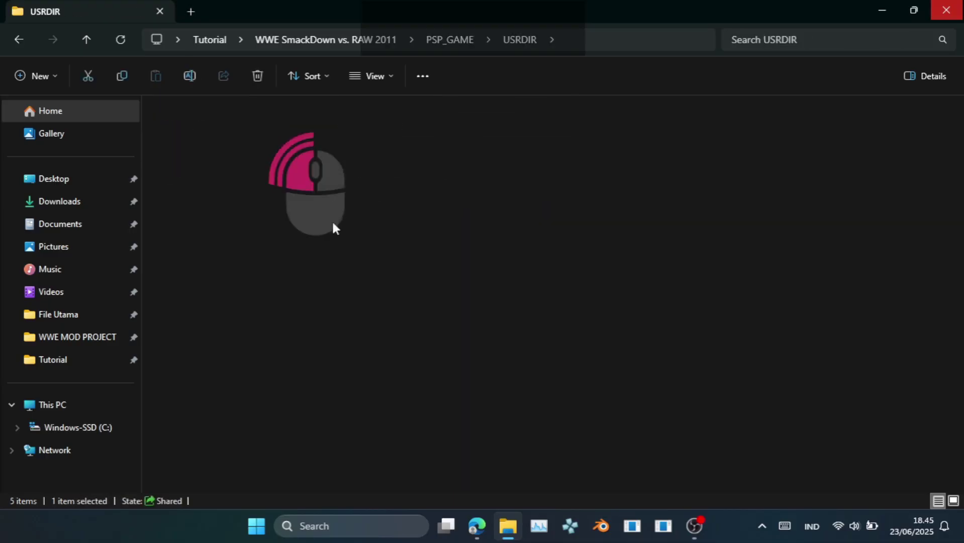
scroll(334, 299, down, 3)
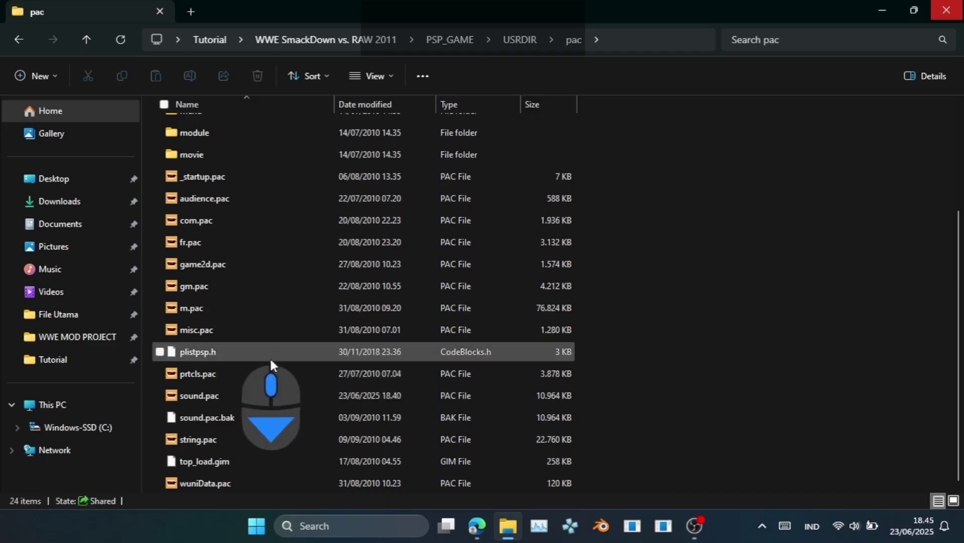
double_click(256, 437)
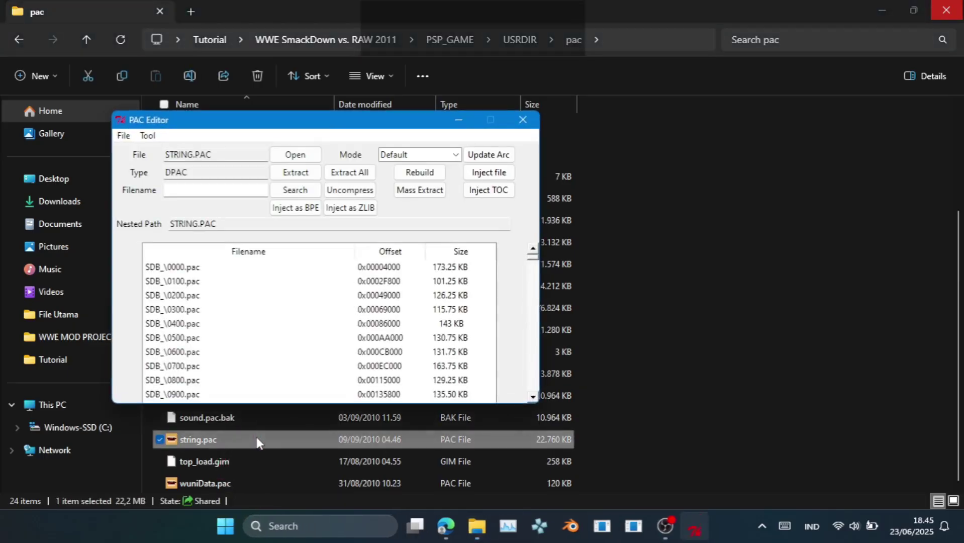
- Extract 0003.dat from SDB_\0500.pac inside string.pac into the Tutorial folder
click(187, 340)
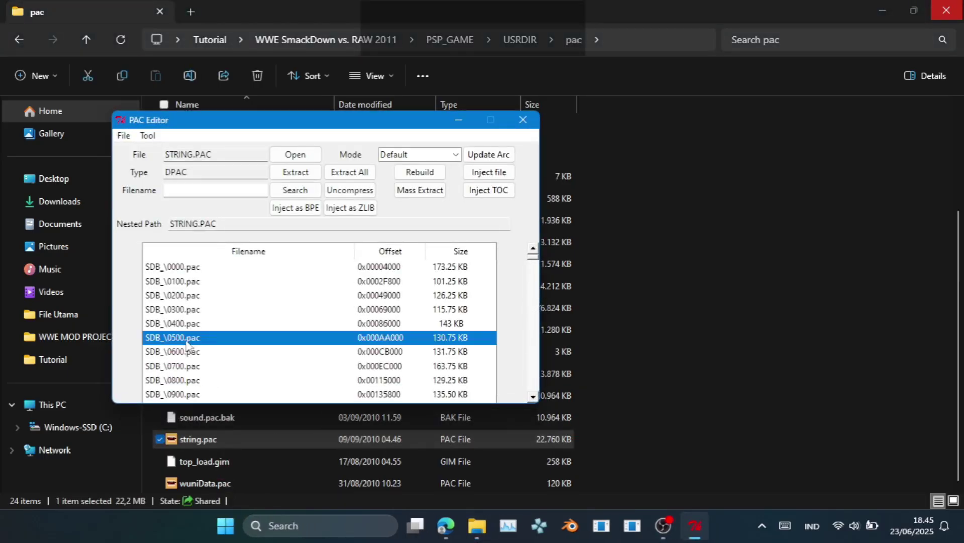
double_click(187, 342)
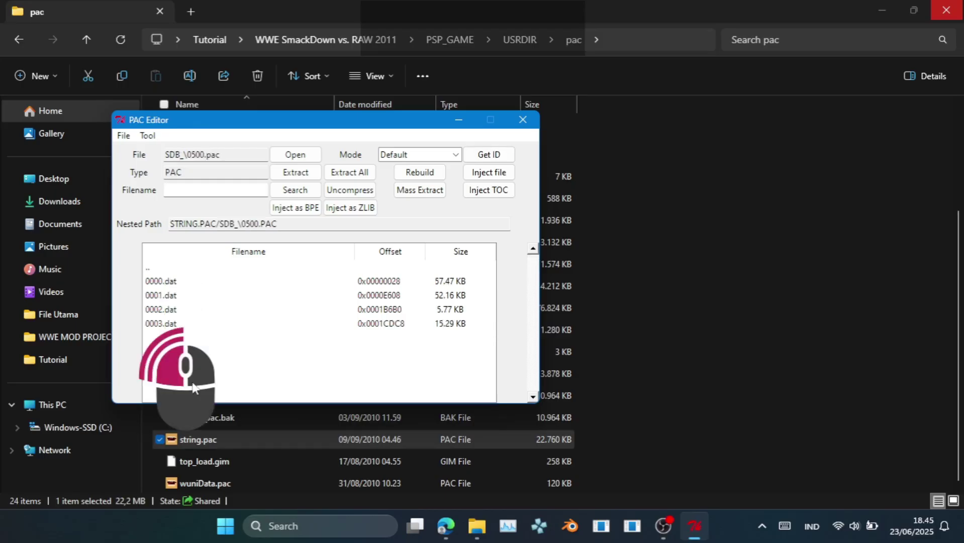
double_click(166, 324)
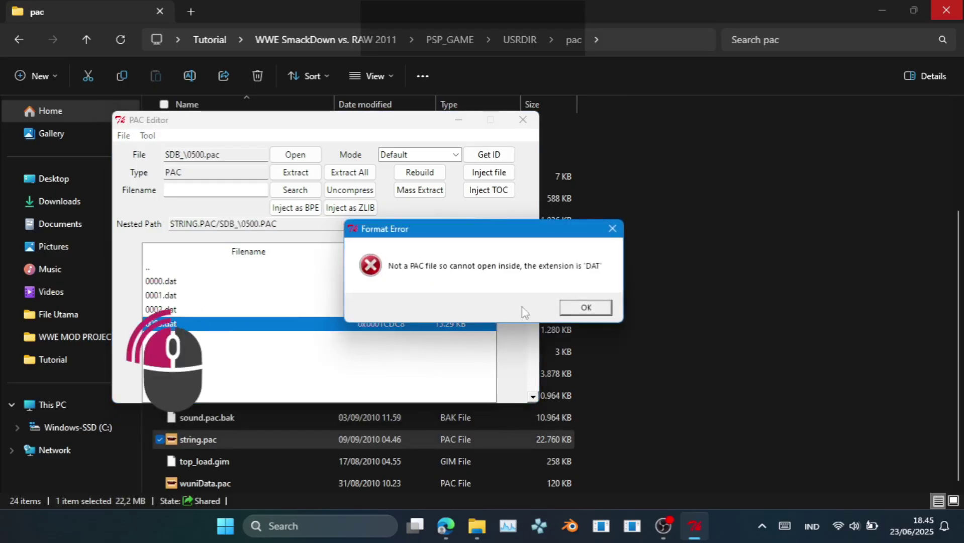
click(603, 306)
click(295, 171)
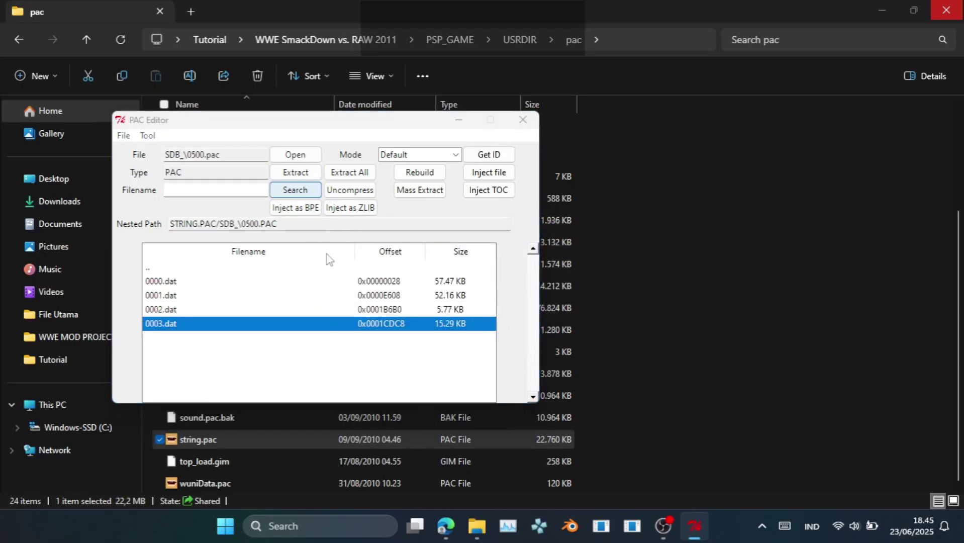
click(407, 178)
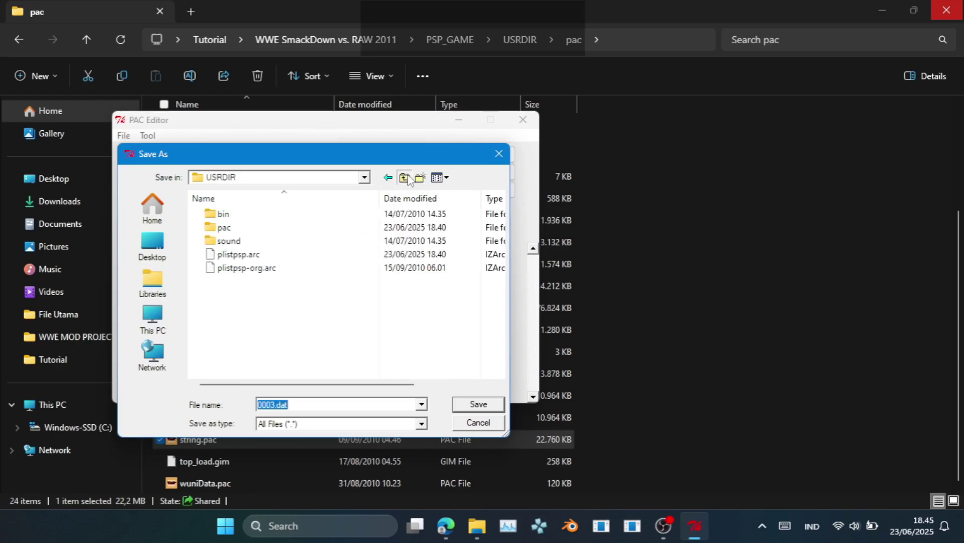
click(407, 178)
click(407, 178)
click(407, 177)
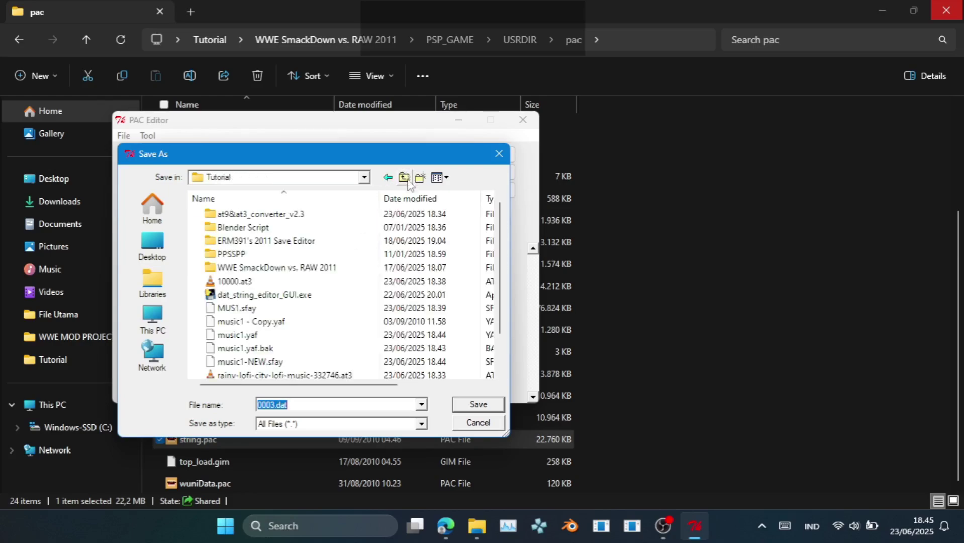
click(479, 405)
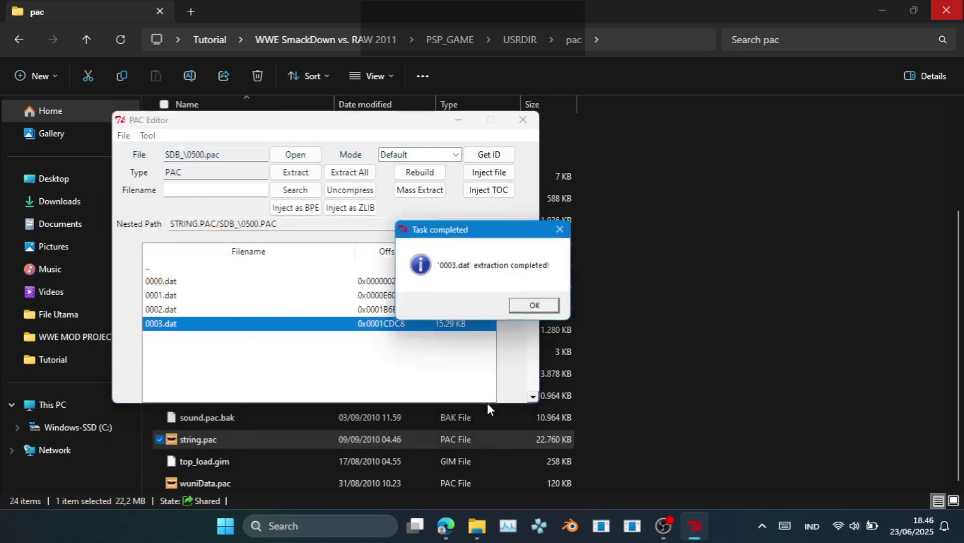
click(534, 304)
- Make a backup copy of 0003.dat within the Tutorial folder
click(210, 40)
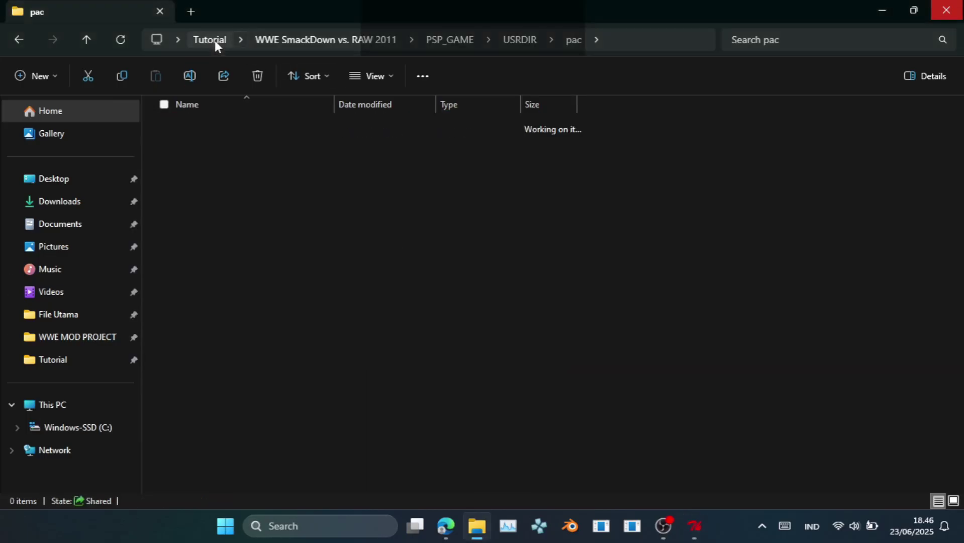
scroll(331, 350, down, 2)
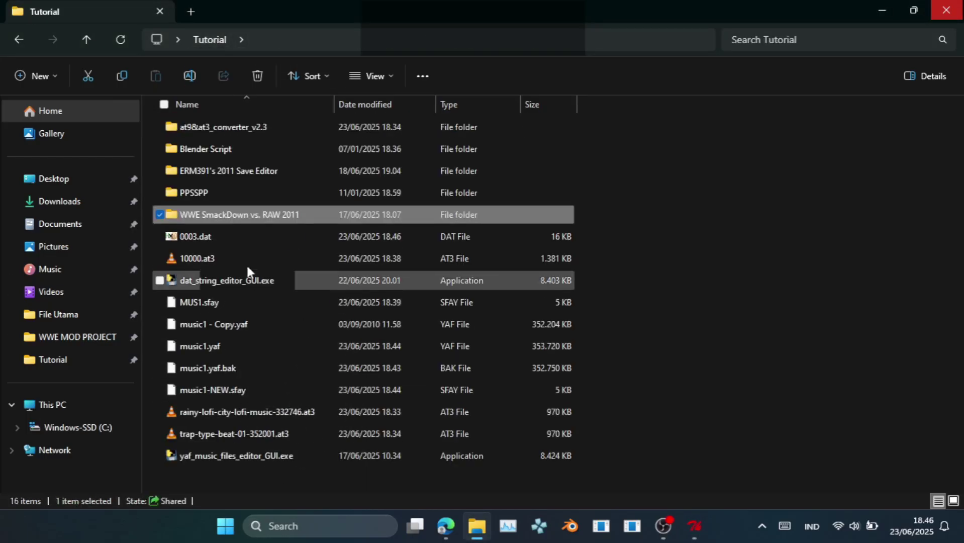
click(232, 239)
key(ctrl+c)
key(ctrl+v)
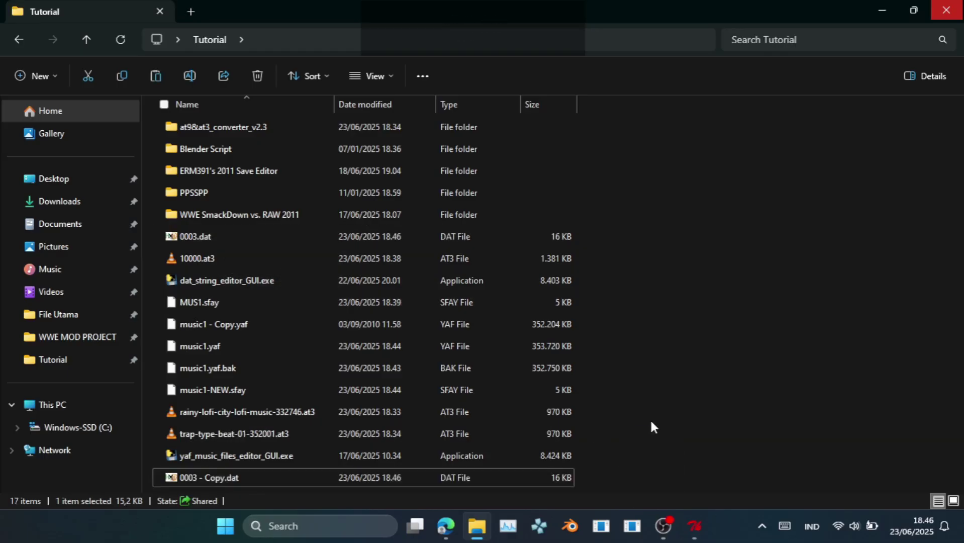
- Launch dat_string_editor_GUI.exe from the Tutorial folder and load 0003.dat into String Editor PSP
click(277, 302)
double_click(277, 301)
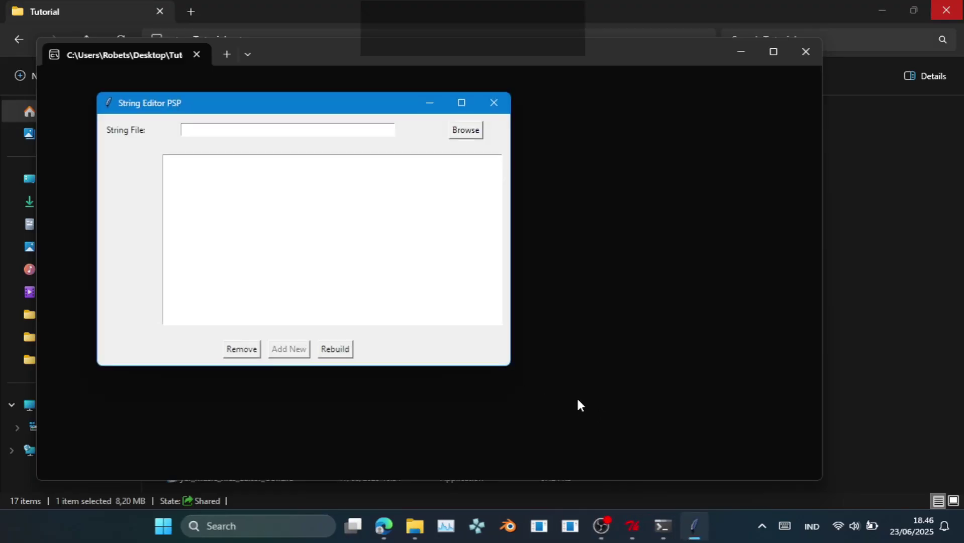
click(461, 135)
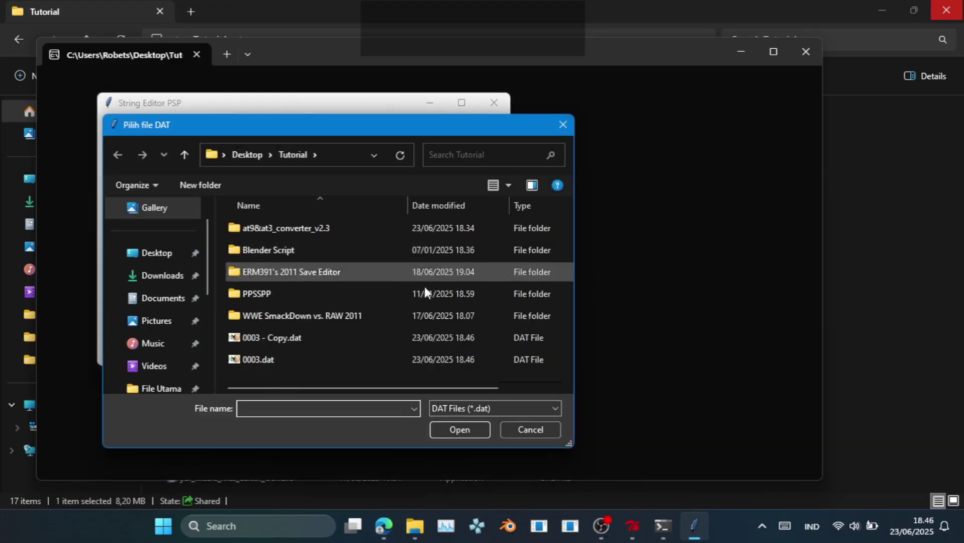
click(361, 359)
double_click(328, 364)
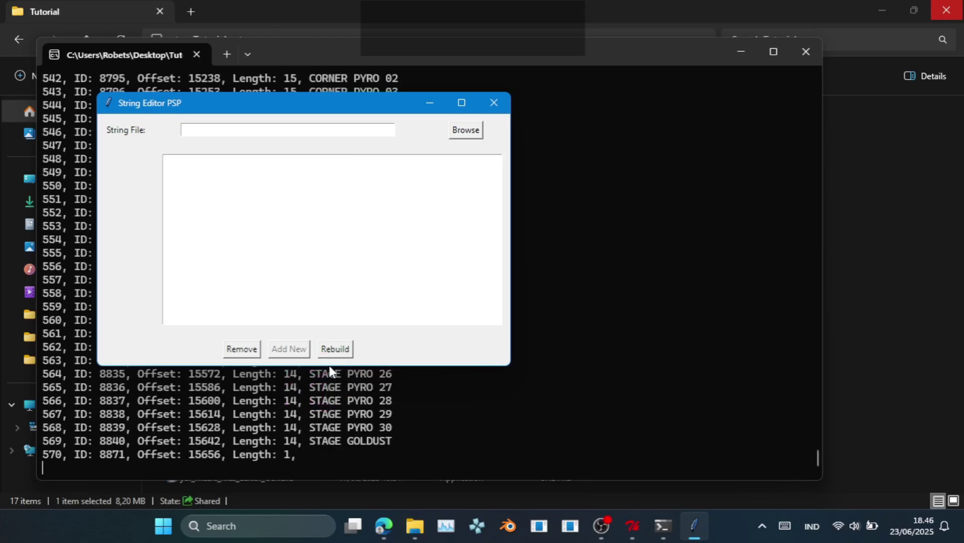
drag(355, 103, 589, 93)
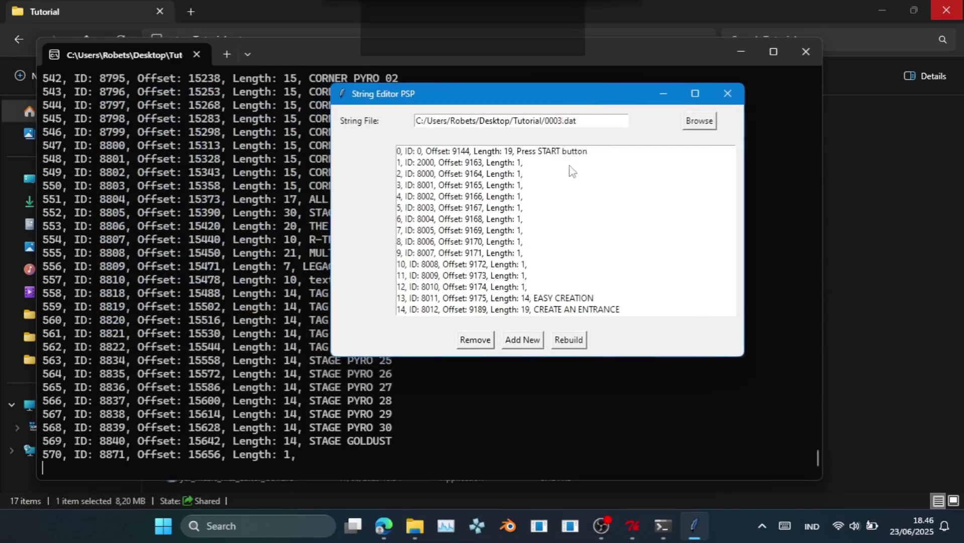
- Look through the string list of 0003.dat down to its last entries to check which IDs are used
click(558, 152)
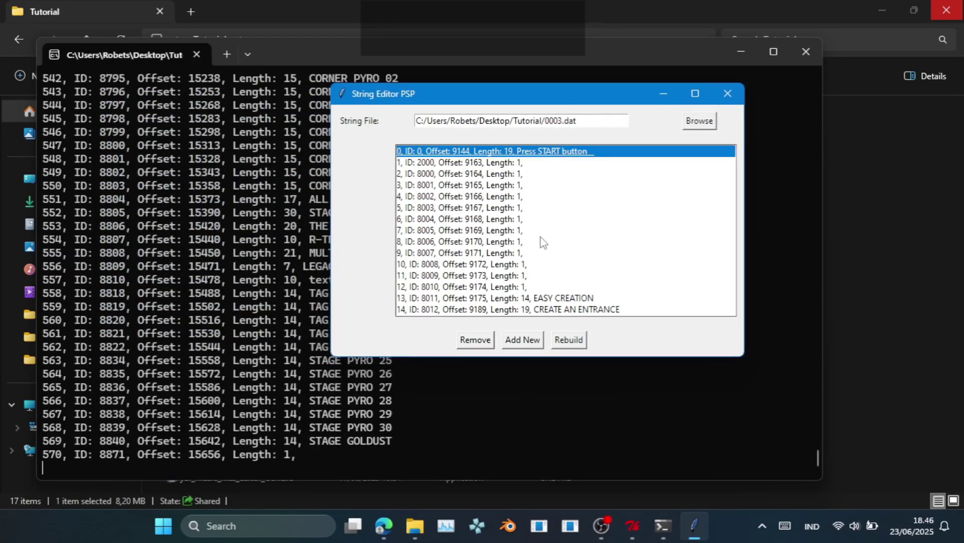
scroll(538, 241, down, 20)
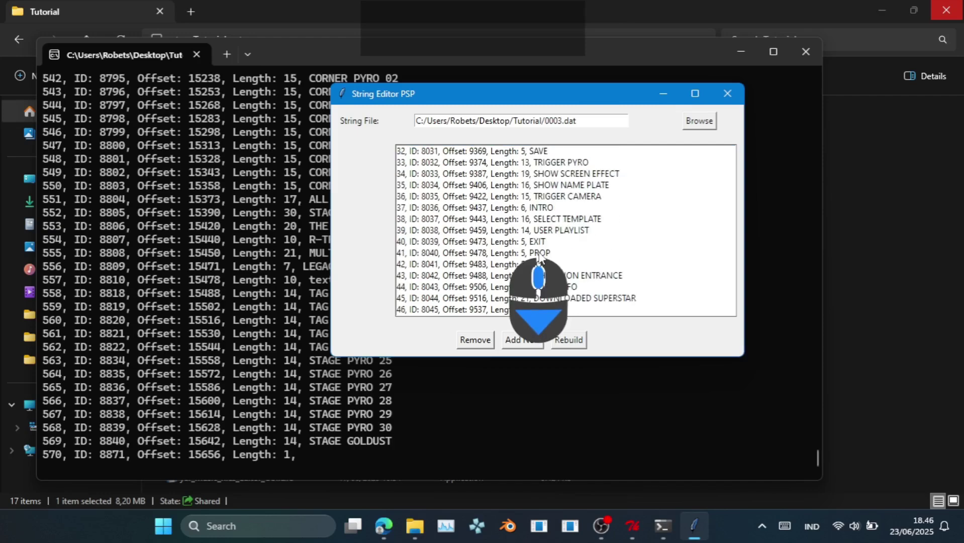
scroll(539, 257, down, 20)
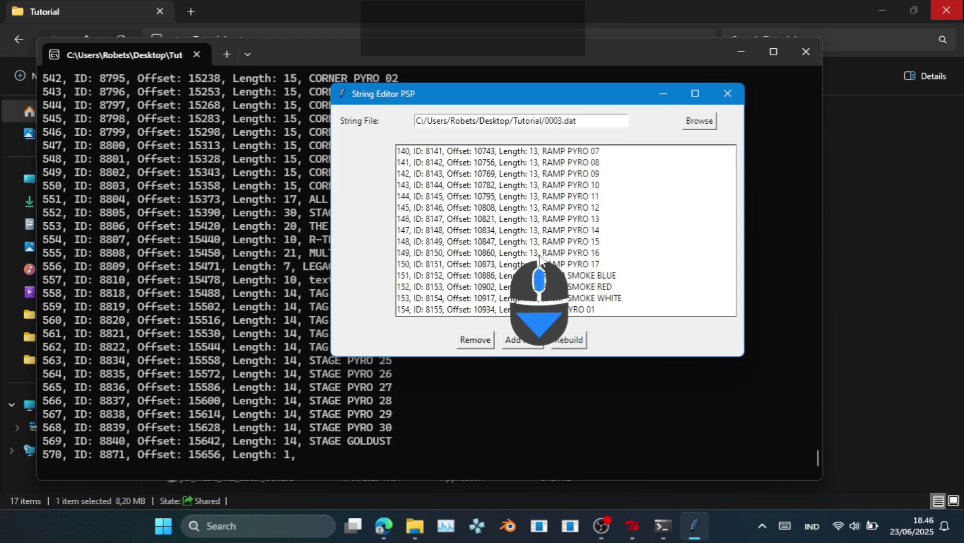
scroll(539, 259, down, 20)
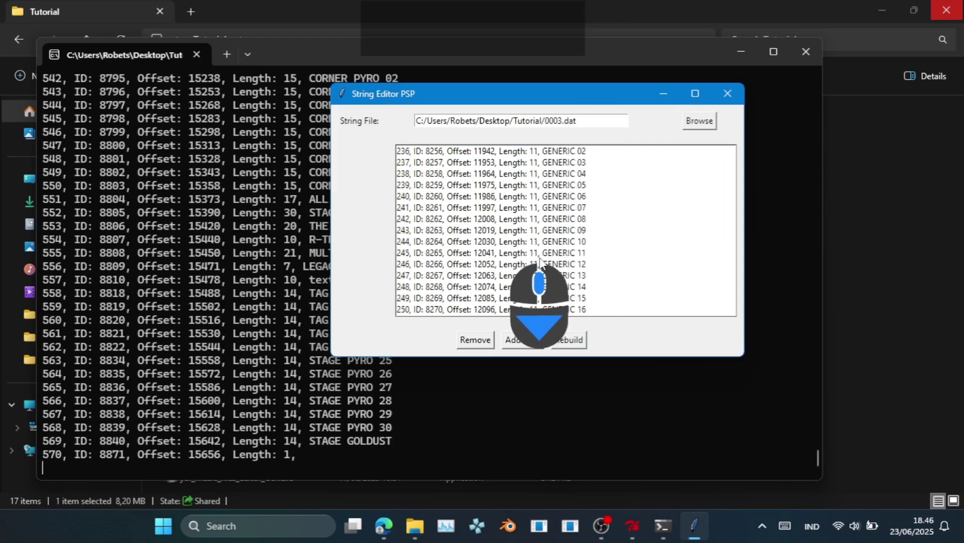
scroll(539, 263, down, 20)
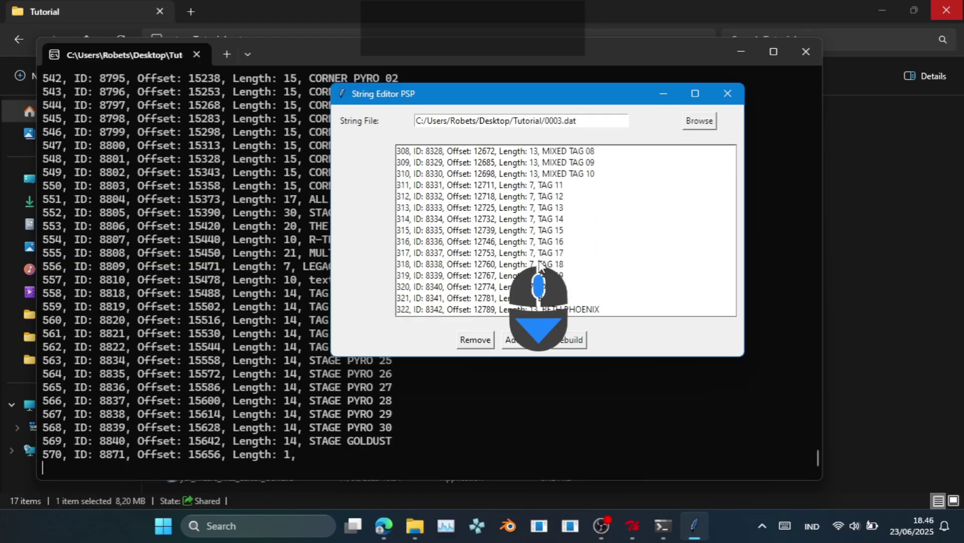
scroll(539, 265, down, 20)
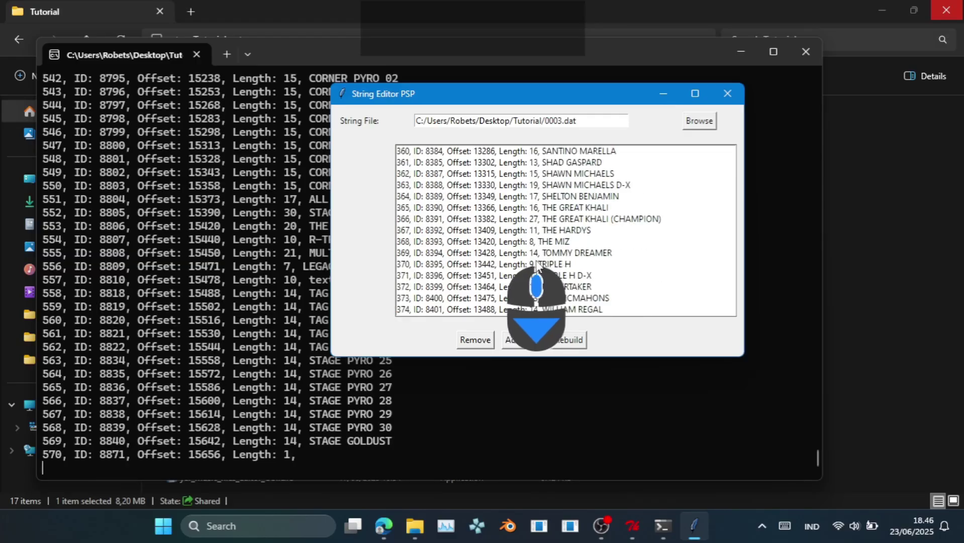
scroll(533, 269, down, 20)
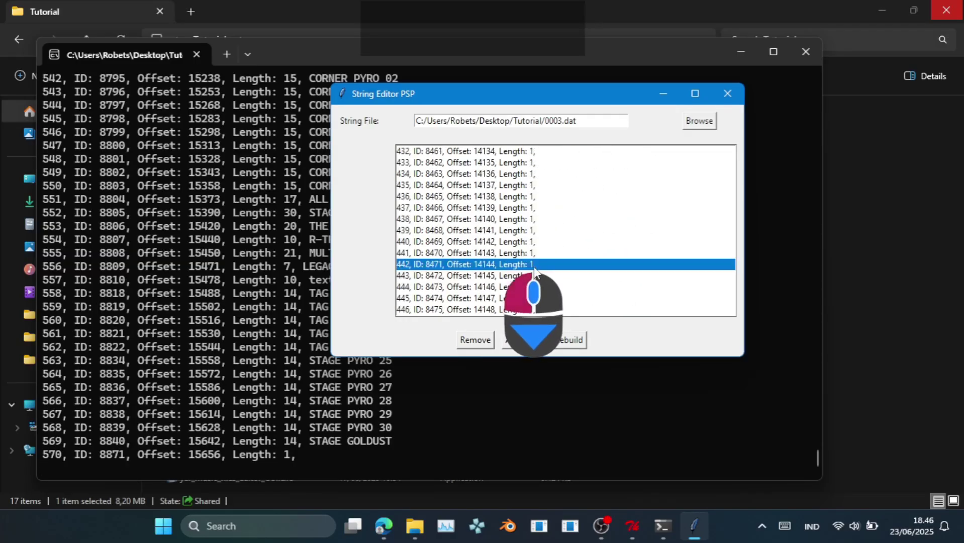
scroll(530, 274, down, 20)
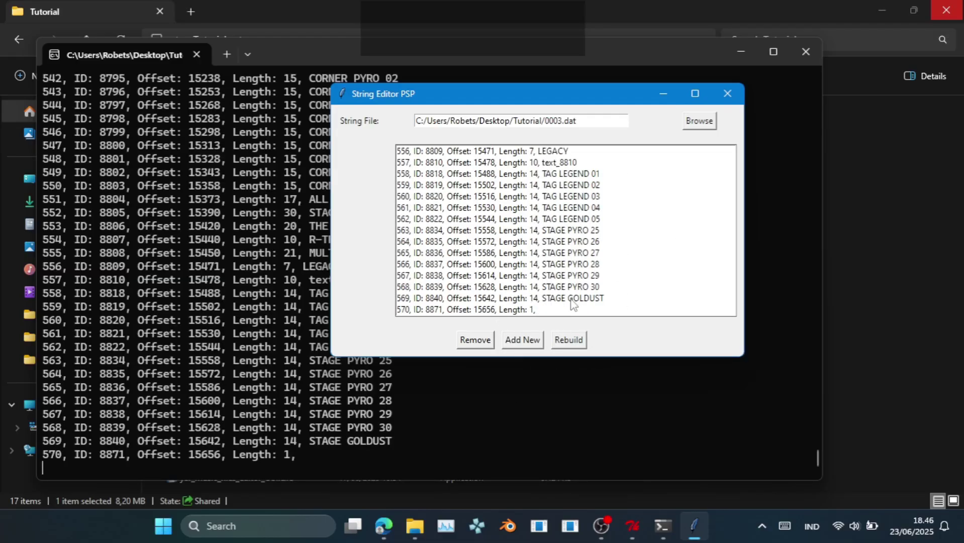
click(519, 301)
click(443, 309)
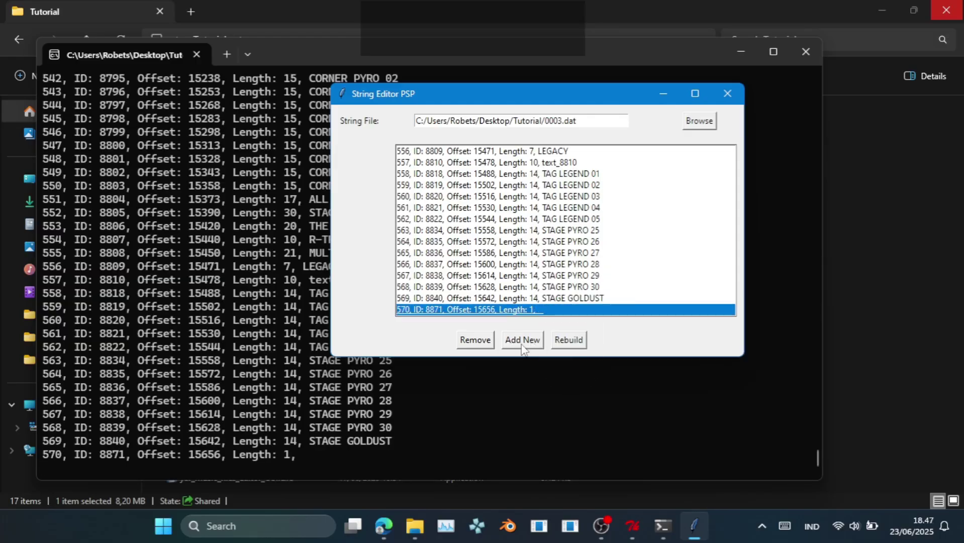
- Start a new string entry in 0003.dat and set its ID to 8841
click(523, 347)
drag(256, 164, 178, 157)
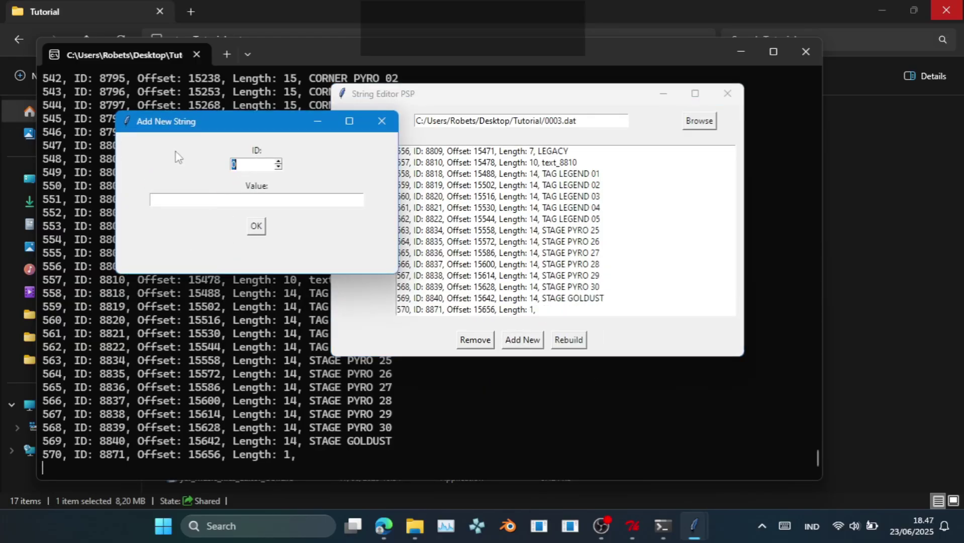
text(88)
text(21)
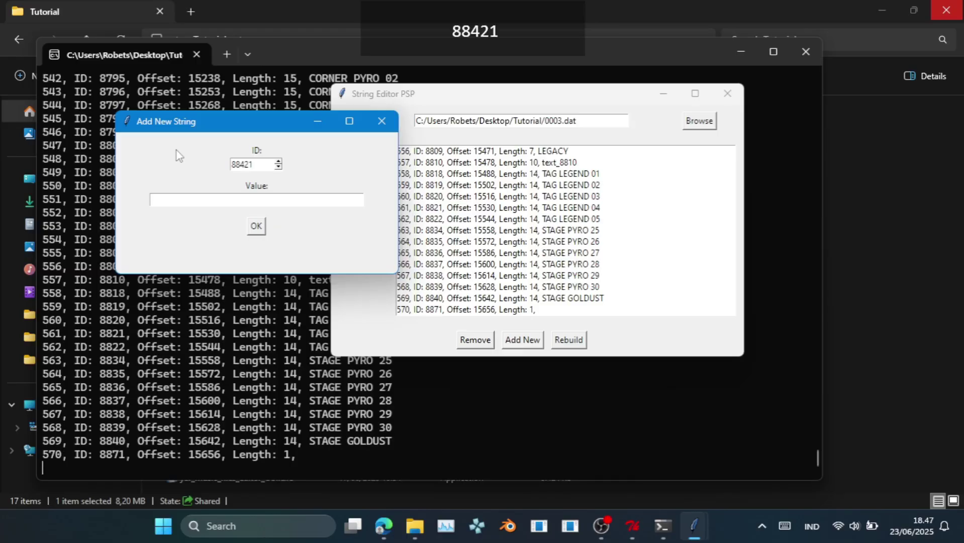
key(BackSpace)
key(BackSpace)
text(1)
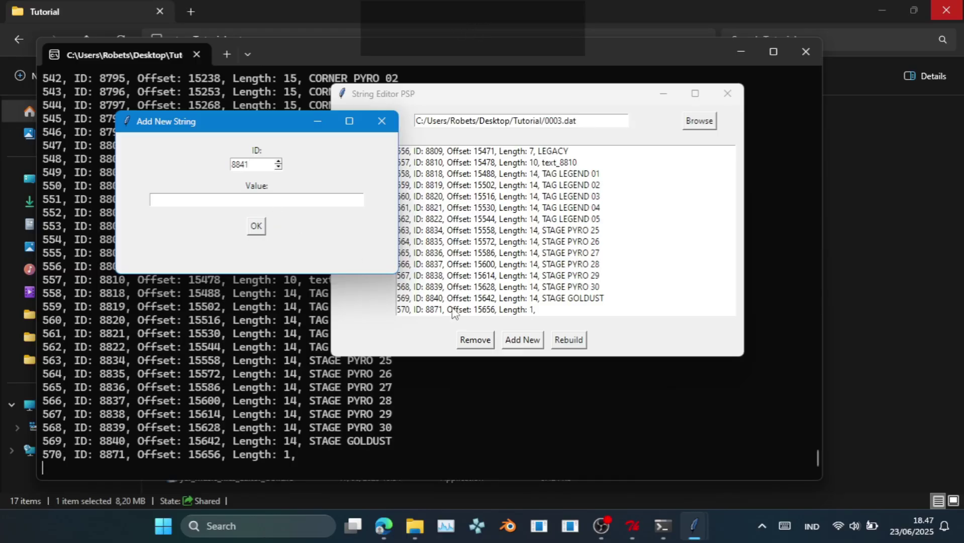
- Enter trap-type-beat-01 as the value of string 8841, following the name of the trap AT3 file, and add the entry
click(291, 456)
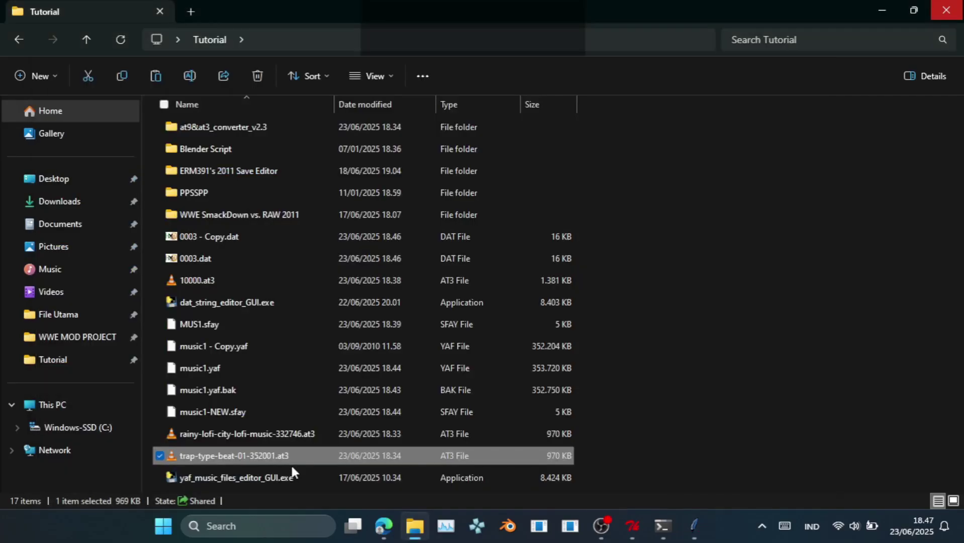
key(alt+Tab)
text(tra)
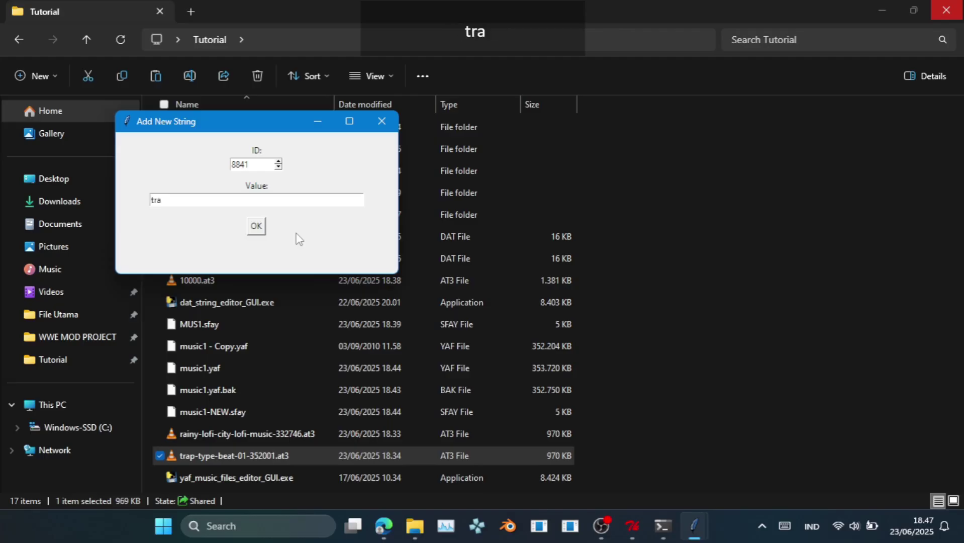
text(p-type-beat)
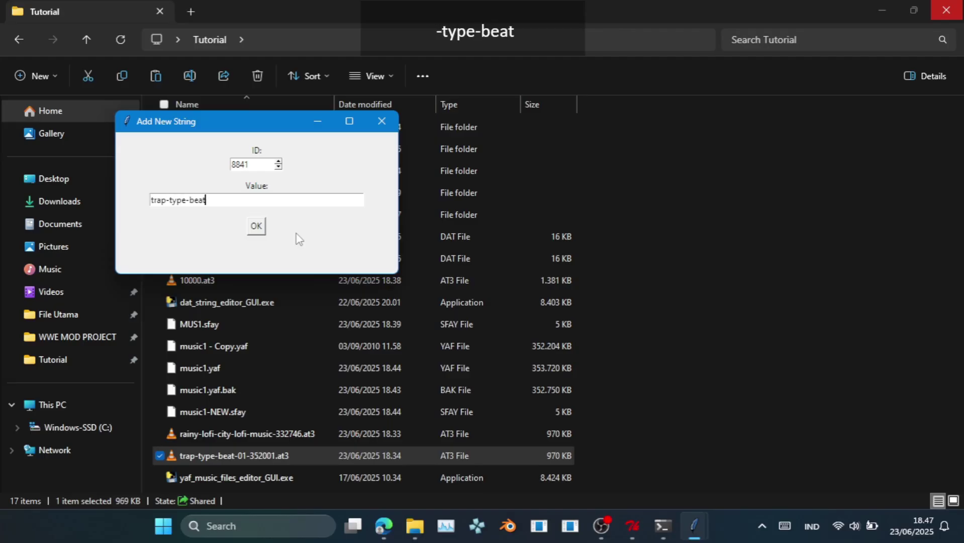
text(-01)
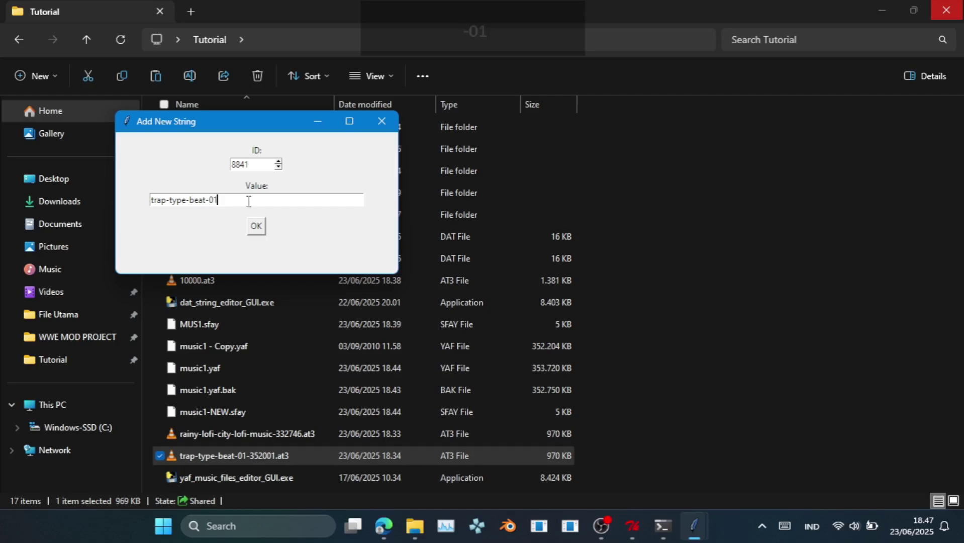
key(BackSpace)
key(BackSpace)
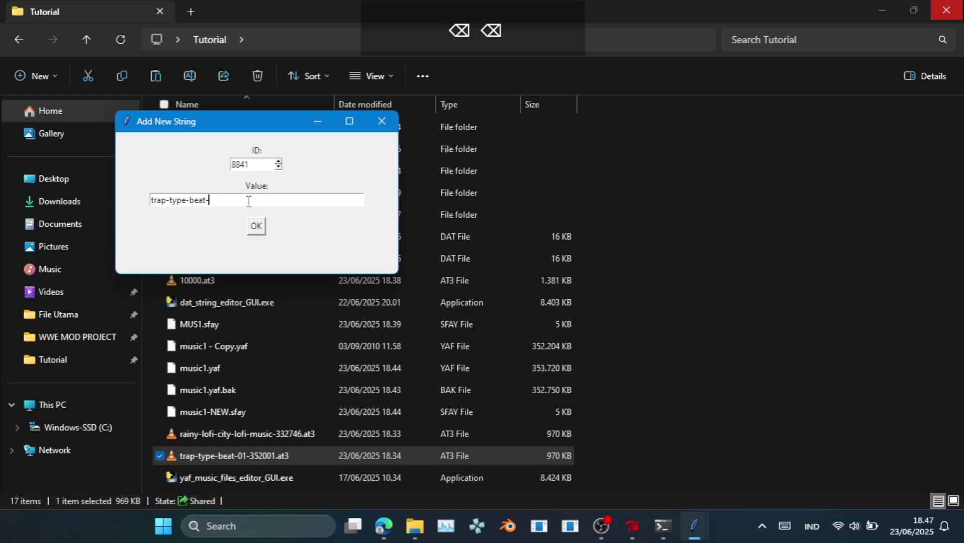
key(BackSpace)
text(-01)
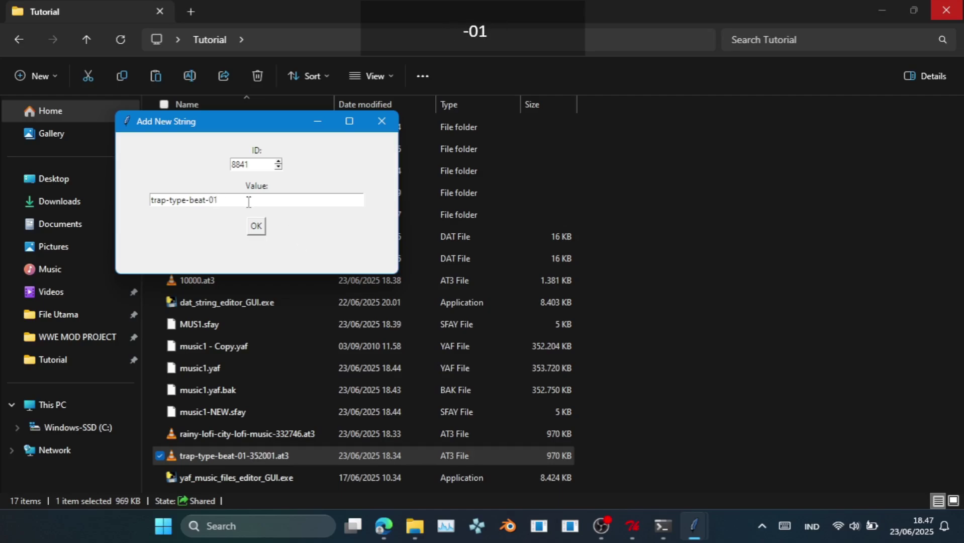
click(257, 230)
- Rebuild 0003.dat and check the trap-type-beat-01 entry near the end of the string list
click(563, 311)
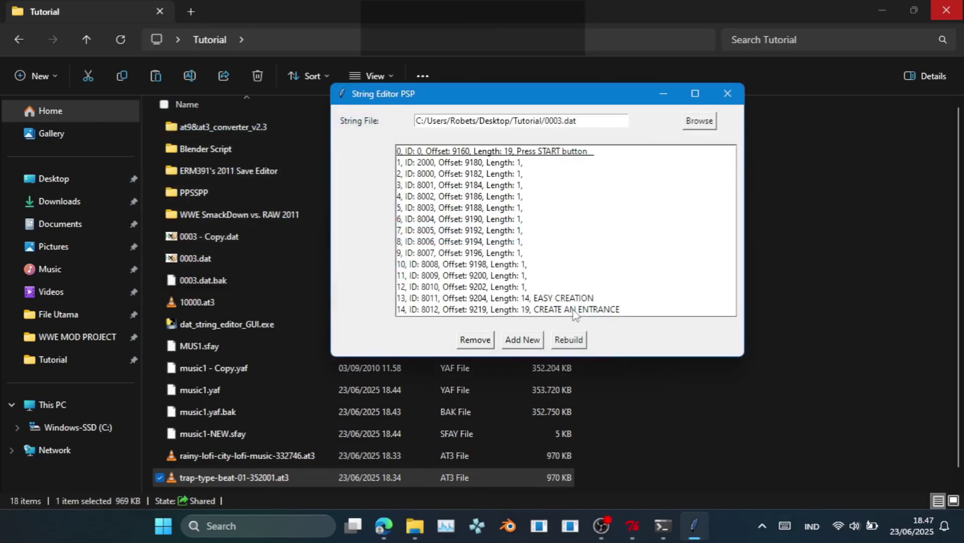
click(572, 291)
scroll(570, 293, down, 20)
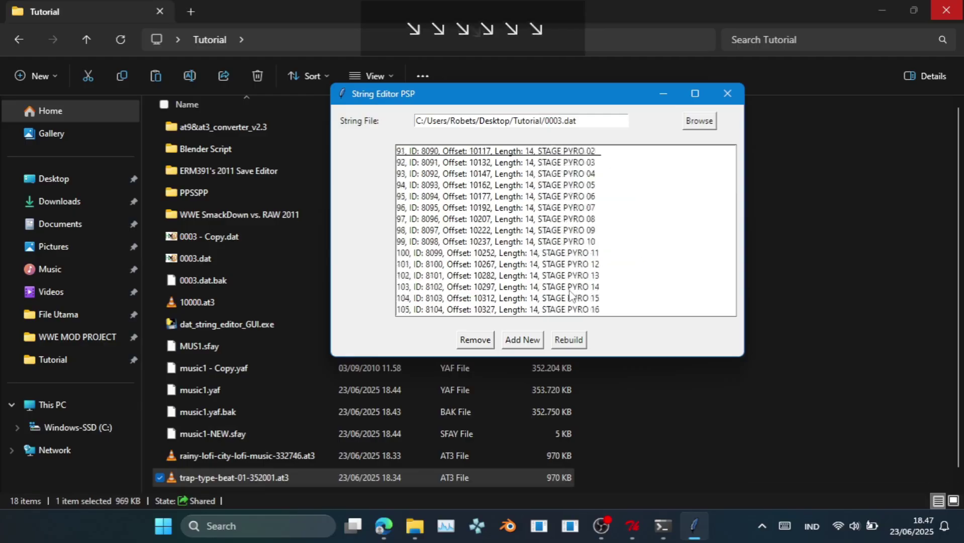
scroll(570, 294, down, 20)
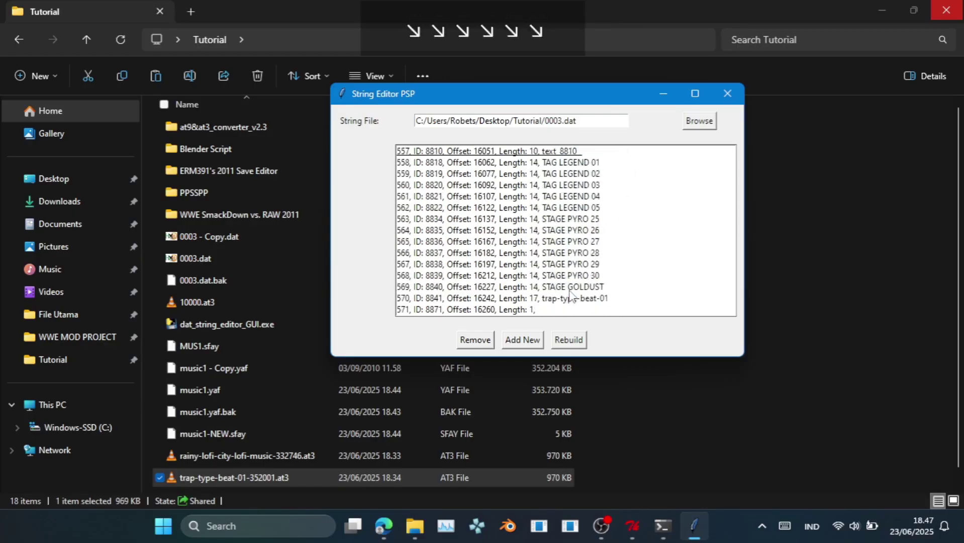
click(484, 299)
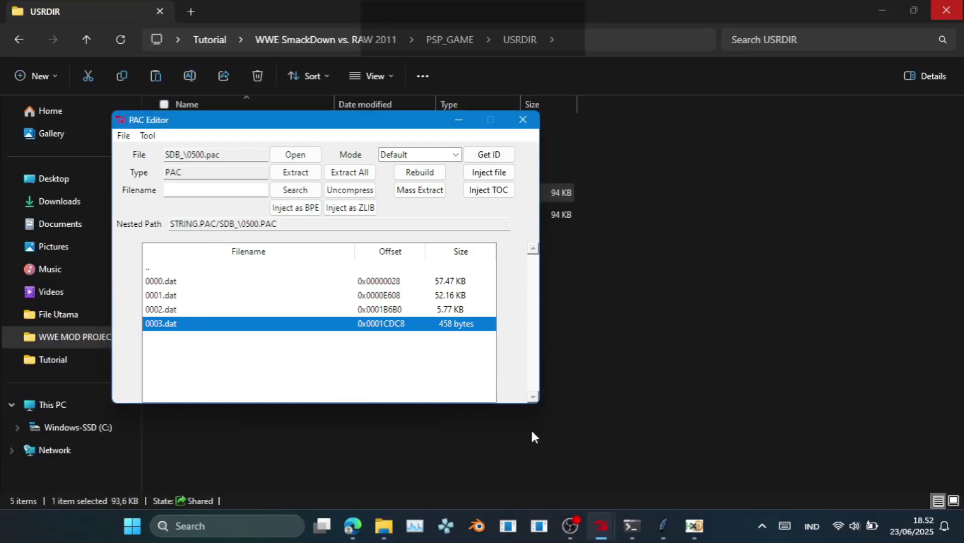
- In PAC Editor, inject the edited 0003.dat from the Tutorial folder into 0003.dat of SDB_\0500.pac
click(496, 176)
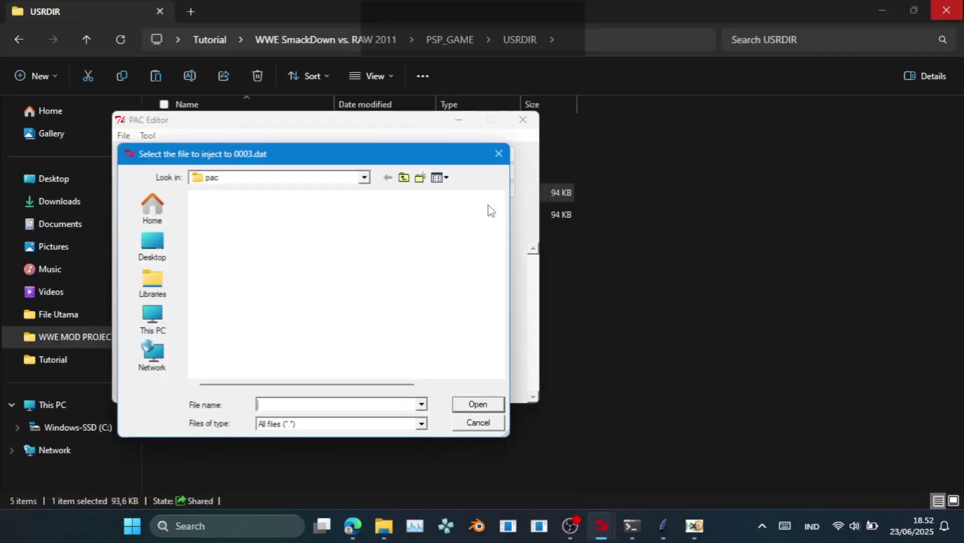
click(304, 34)
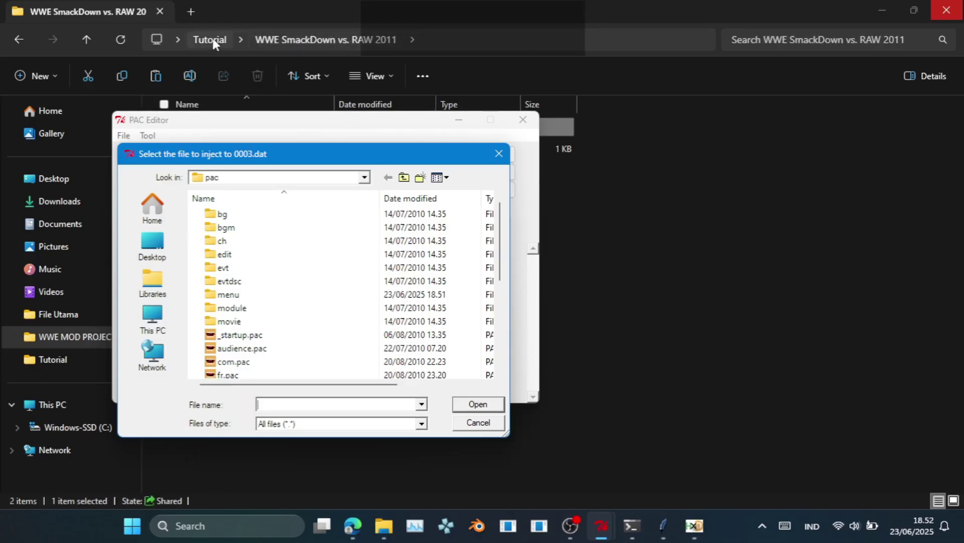
key(alt+Up)
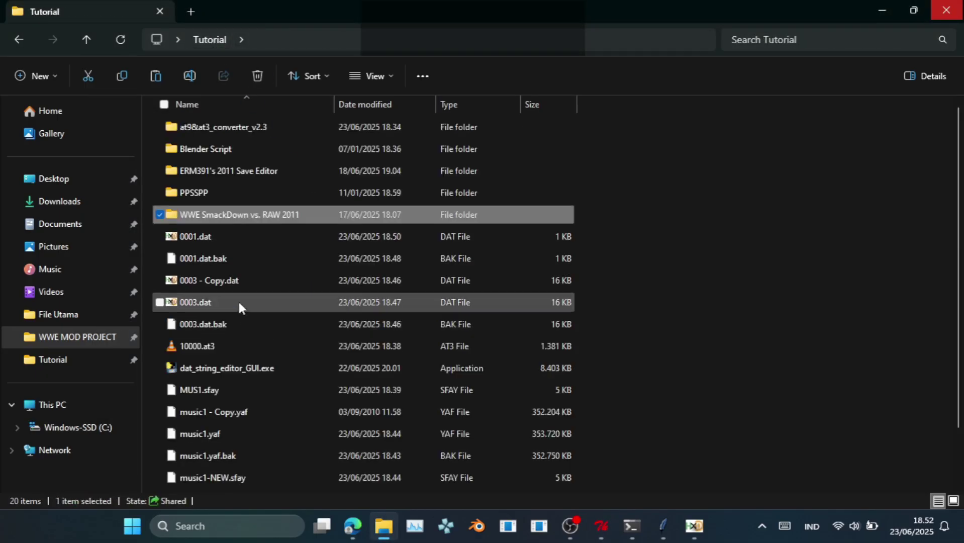
click(251, 302)
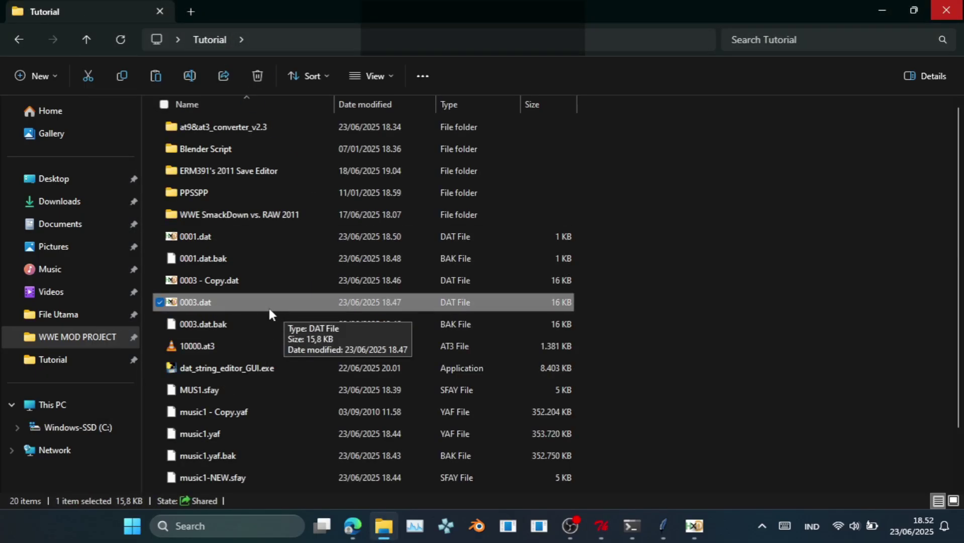
key(ctrl+c)
scroll(278, 340, down, 1)
key(alt+Tab)
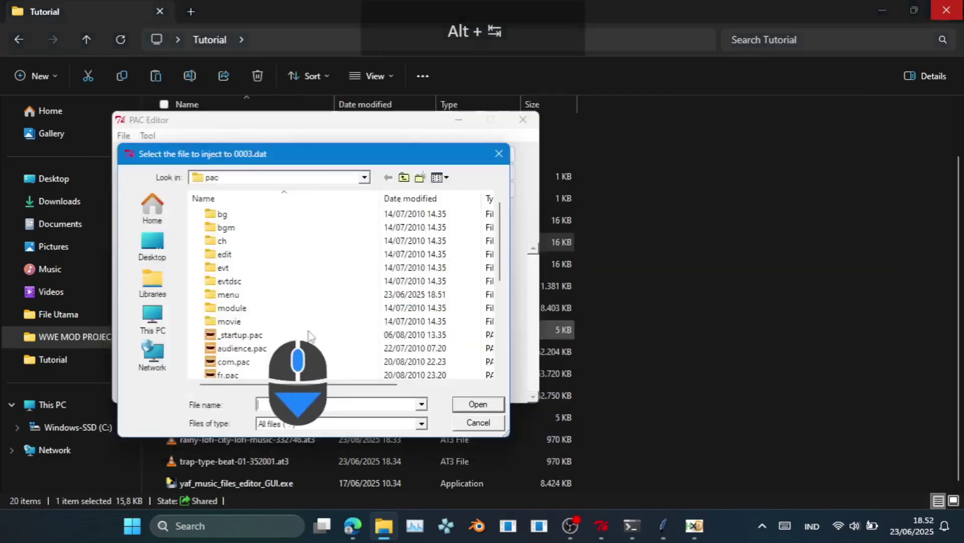
key(ctrl+v)
click(465, 405)
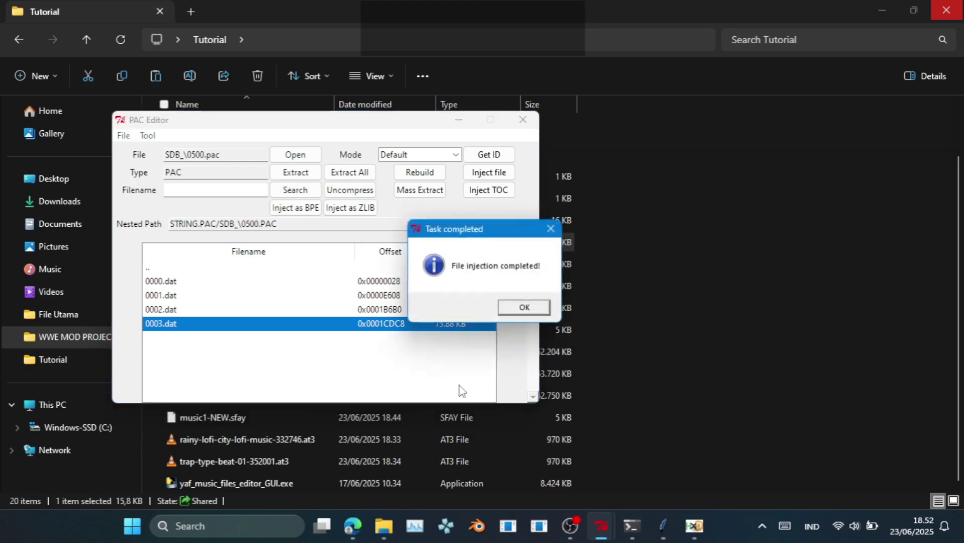
click(523, 306)
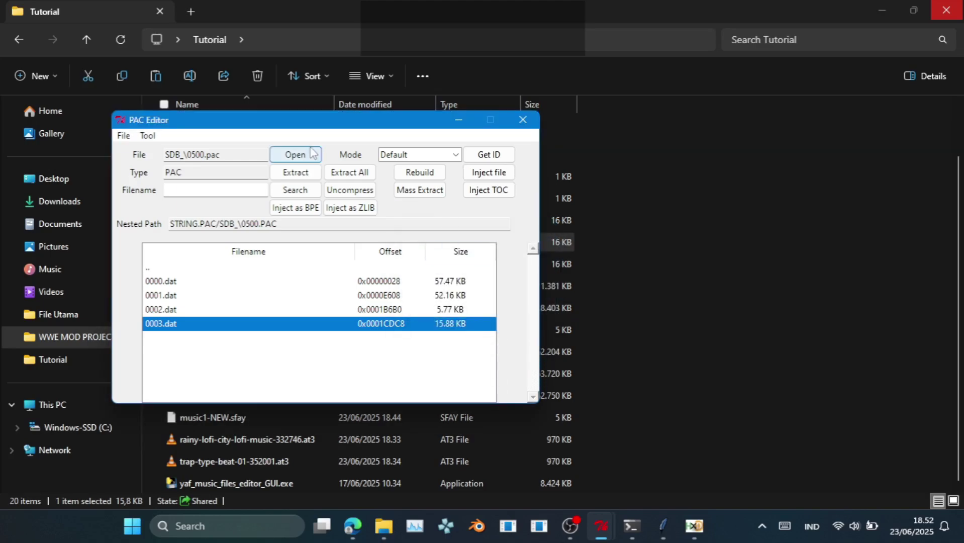
- Reopen string.pac from the pac folder in PAC Editor
click(294, 154)
scroll(298, 339, down, 1)
scroll(299, 339, down, 2)
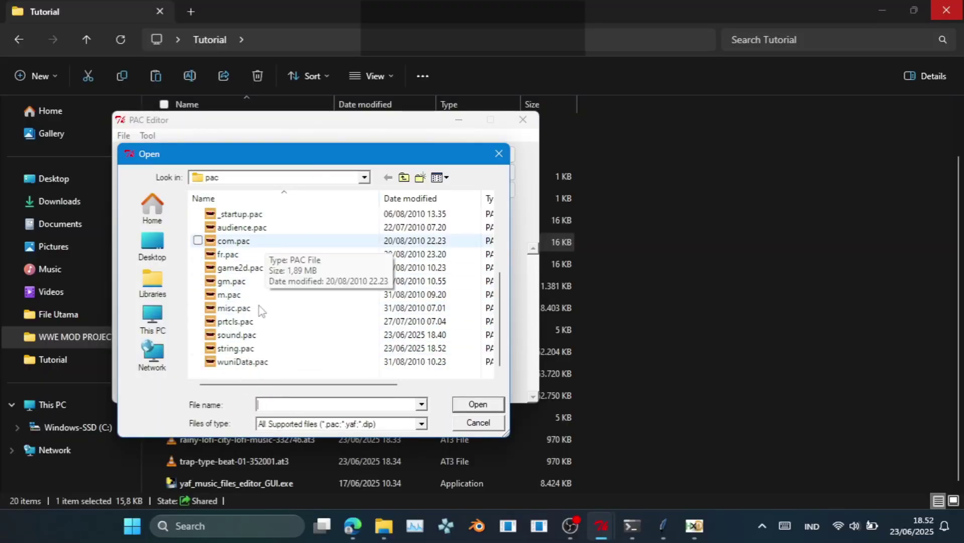
scroll(262, 309, up, 1)
scroll(265, 287, down, 1)
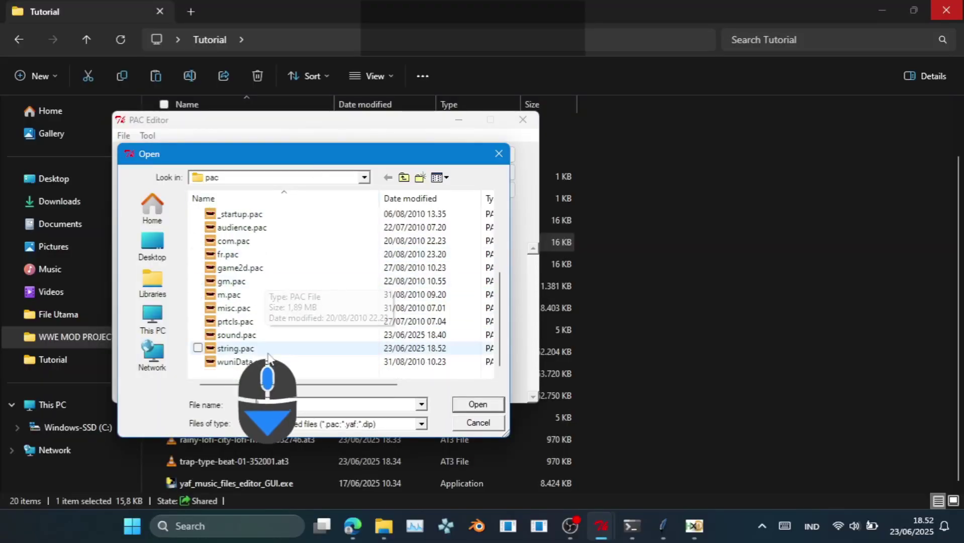
double_click(257, 347)
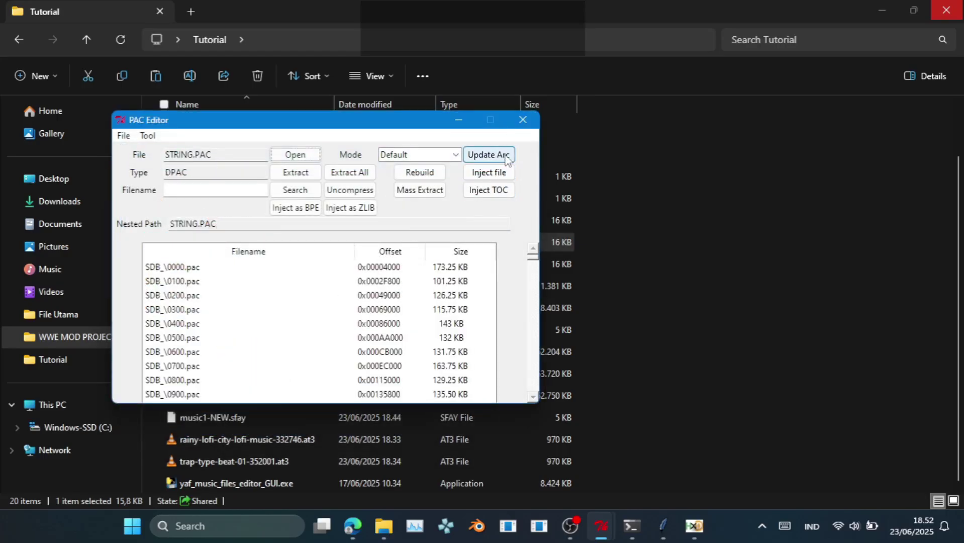
- Update plistpsp.arc in the USRDIR folder for the modified string.pac and close PAC Editor
click(487, 154)
click(402, 178)
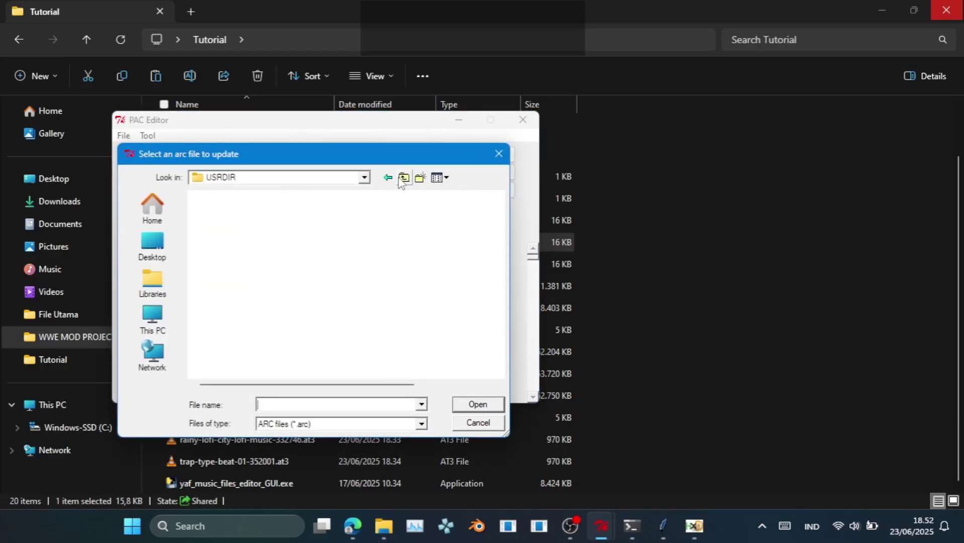
double_click(328, 260)
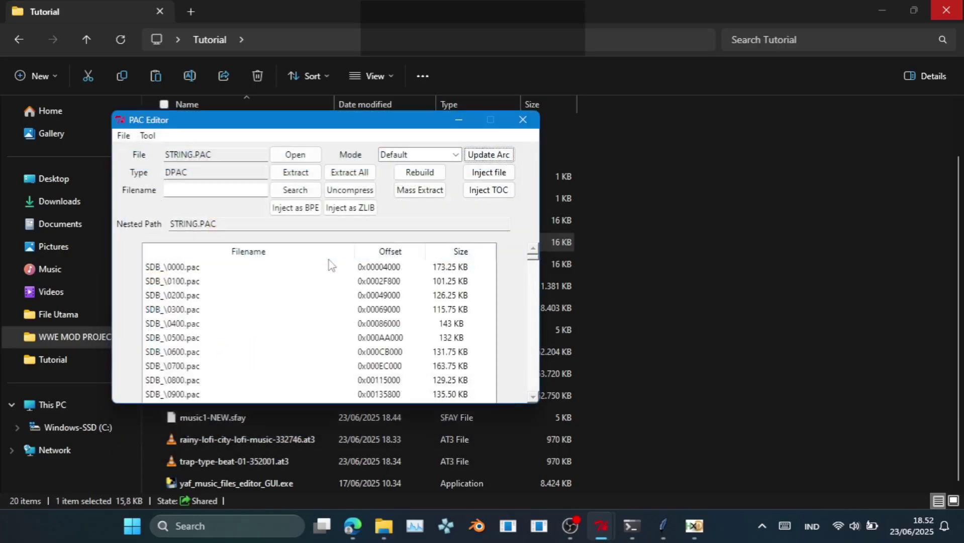
click(519, 306)
click(523, 119)
- Delete the old plistpsp.arc from the PSP_GAME\USRDIR folder of WWE SmackDown vs. RAW 2011
scroll(299, 207, up, 1)
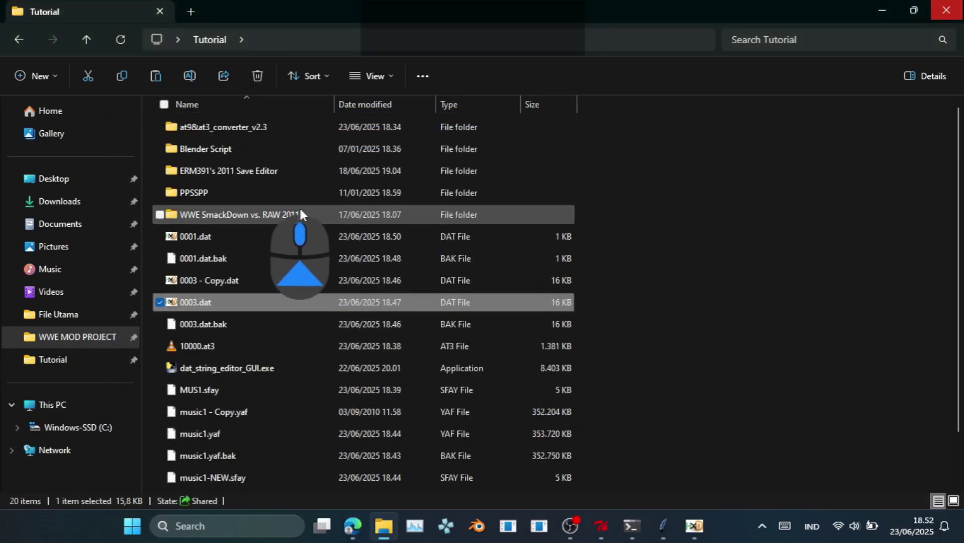
double_click(291, 214)
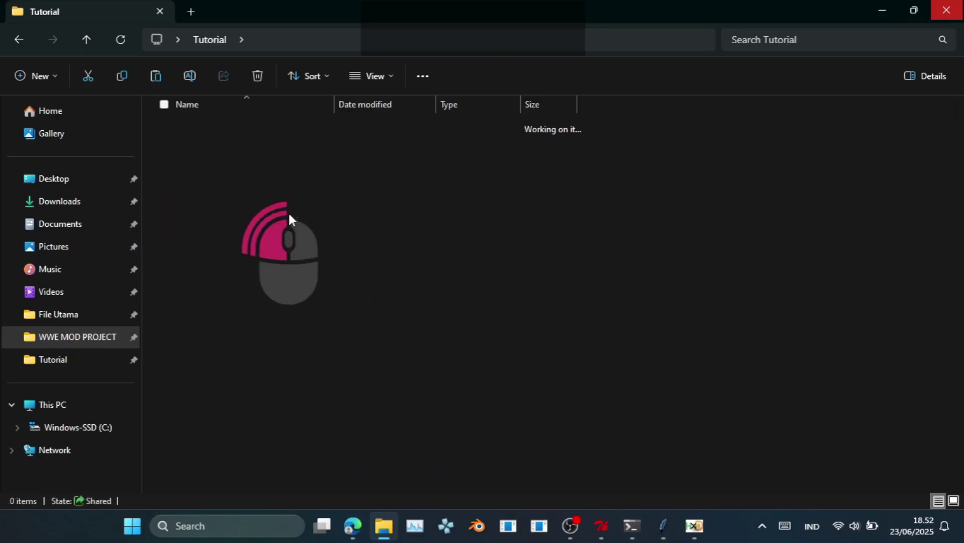
double_click(297, 127)
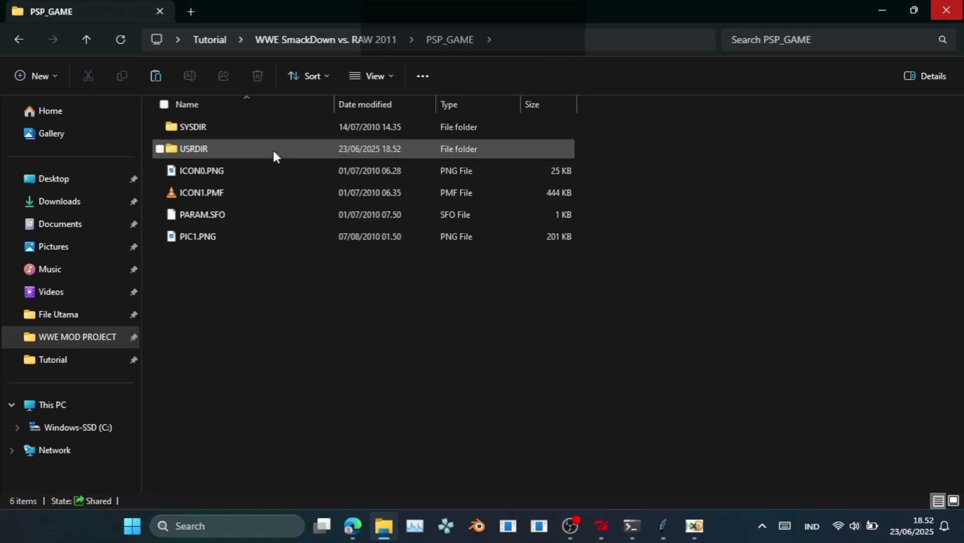
double_click(273, 149)
click(224, 215)
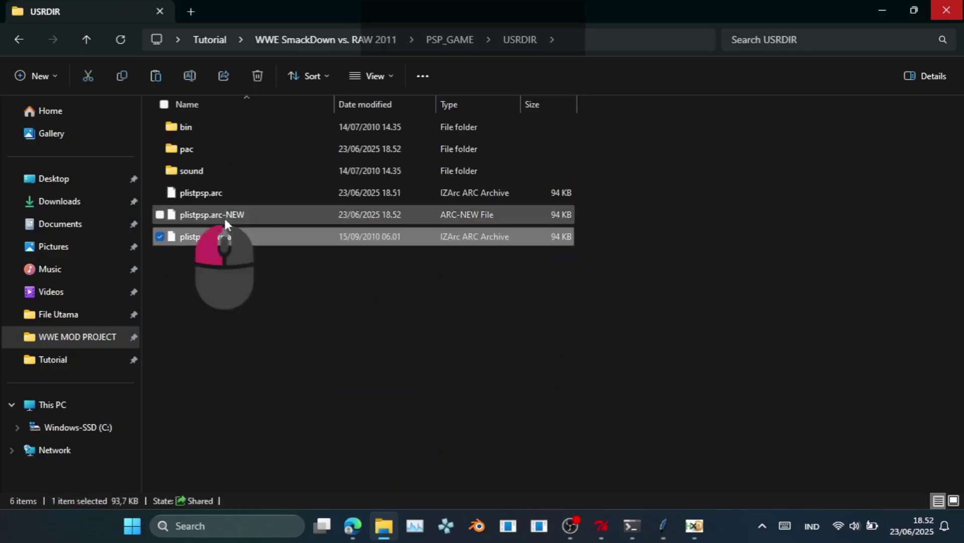
click(227, 196)
key(Delete)
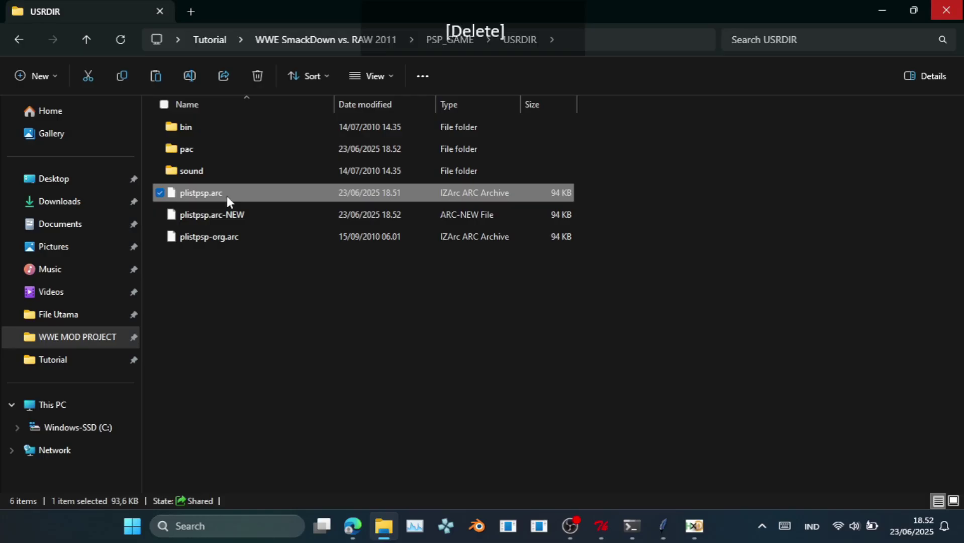
- Rename plistpsp.arc-NEW as plistpsp.arc and accept the extension change
key(F2)
key(Right)
key(Right)
key(Right)
key(Right)
key(Right)
key(Right)
key(Right)
key(Right)
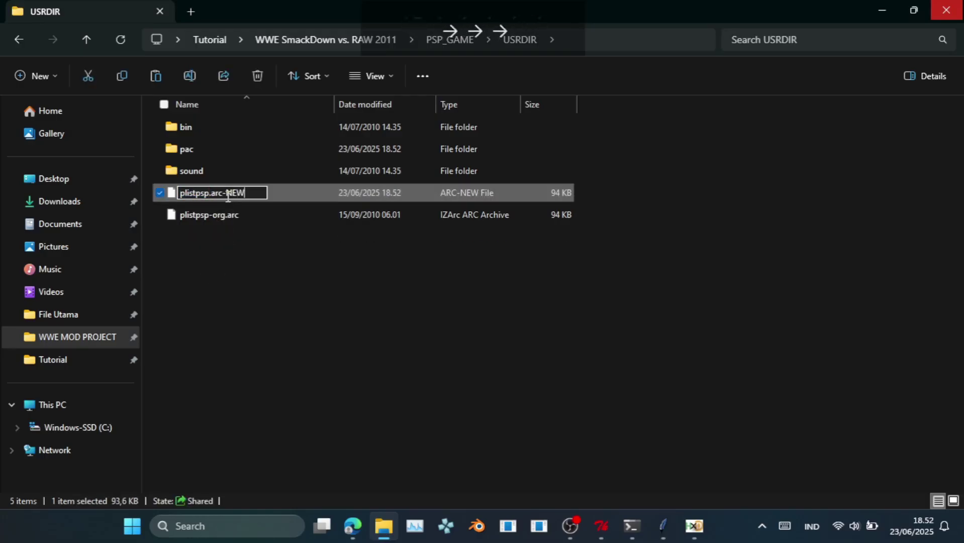
key(BackSpace)
key(BackSpace)
key(BackSpace)
key(BackSpace)
key(Return)
key(Return)
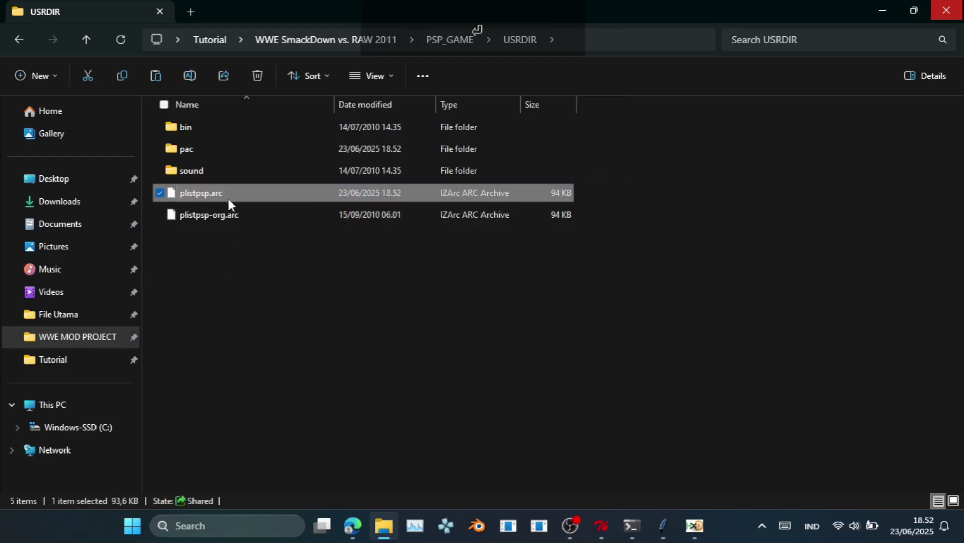
- Open menu.pac from the PSP_GAME\USRDIR\pac\menu folder of WWE SmackDown vs. RAW 2011 in PAC Editor
key(alt+d)
click(340, 7)
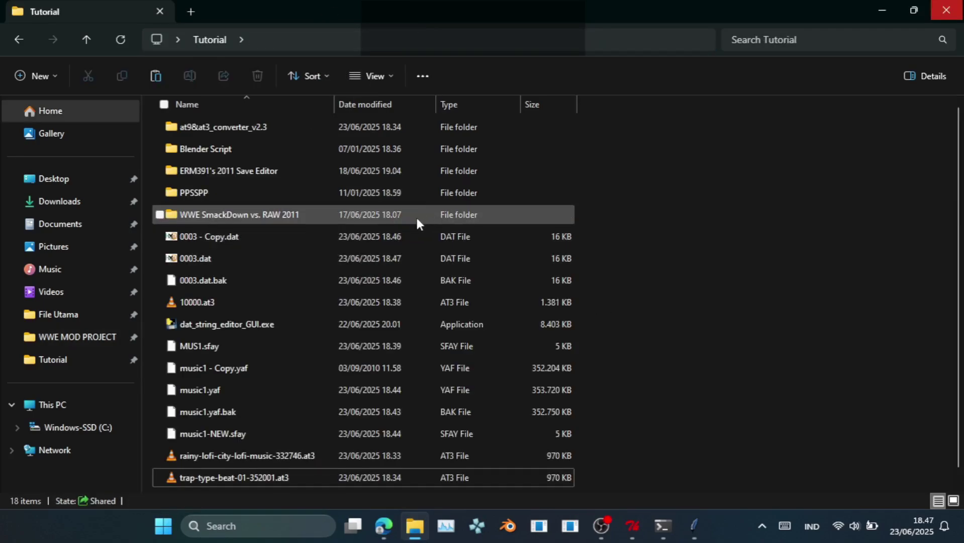
double_click(415, 216)
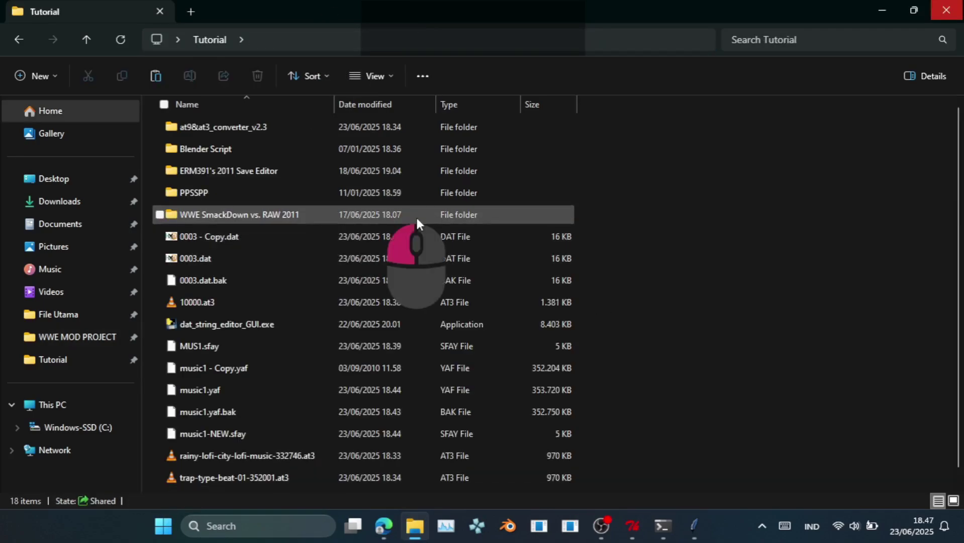
click(338, 127)
double_click(338, 127)
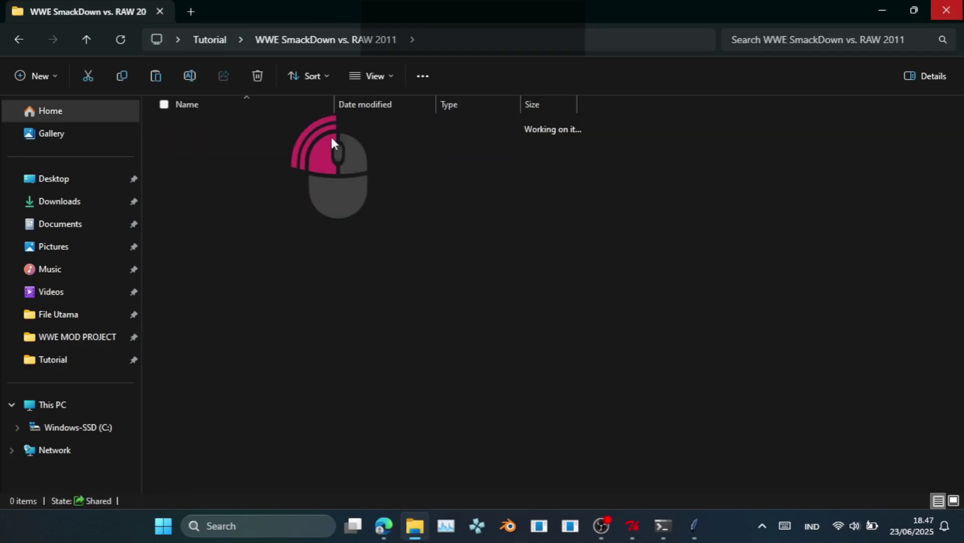
double_click(321, 146)
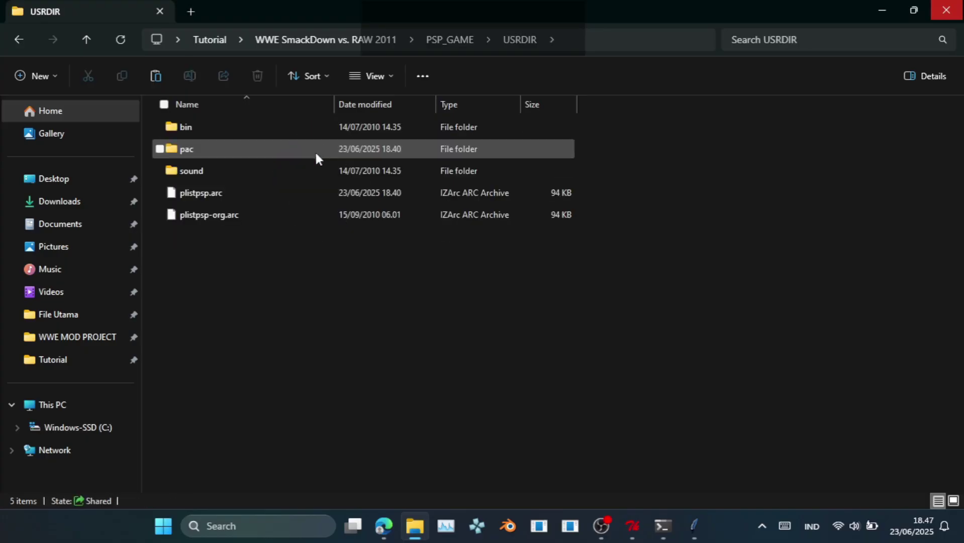
double_click(314, 150)
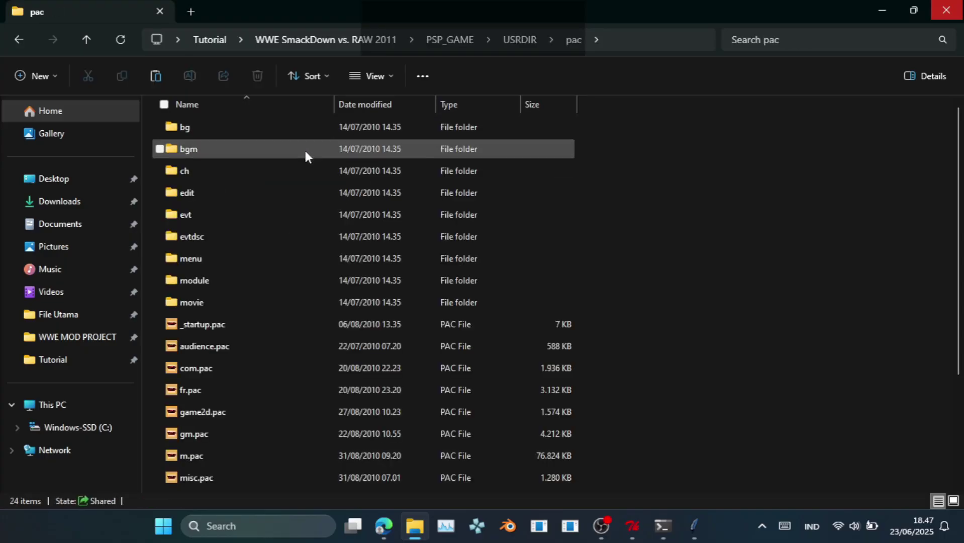
double_click(280, 259)
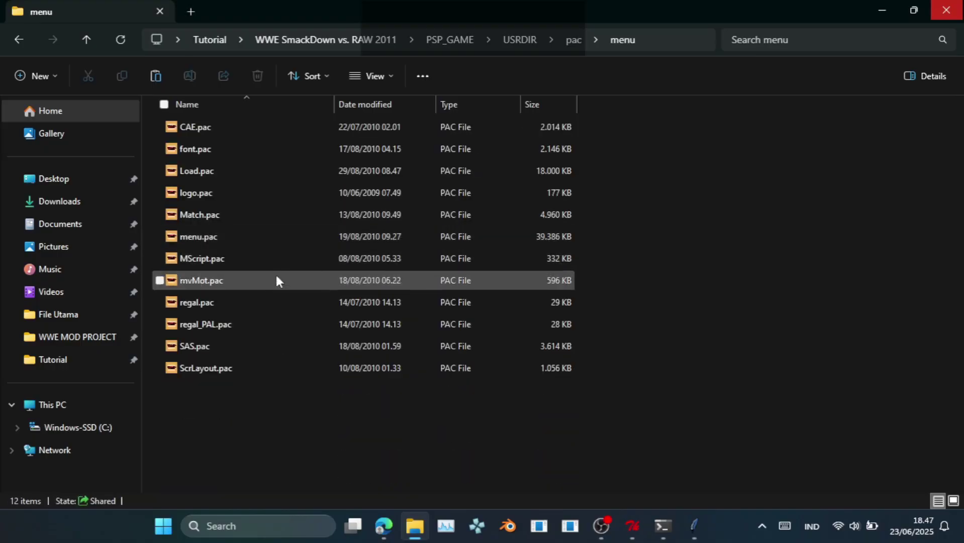
double_click(265, 242)
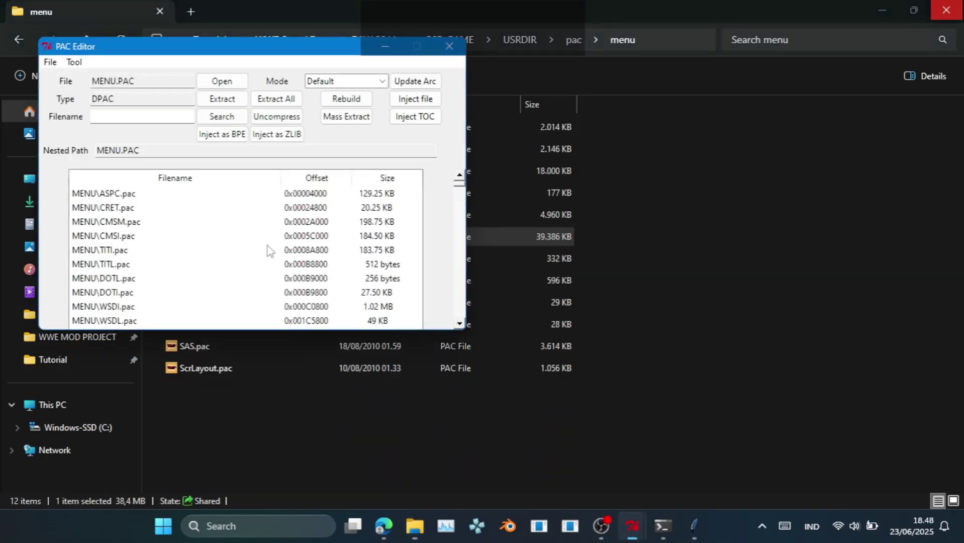
- Search menu.pac for "lsd" and open the ENEX\LSD_.pac entry
click(154, 120)
text(lsd)
key(Return)
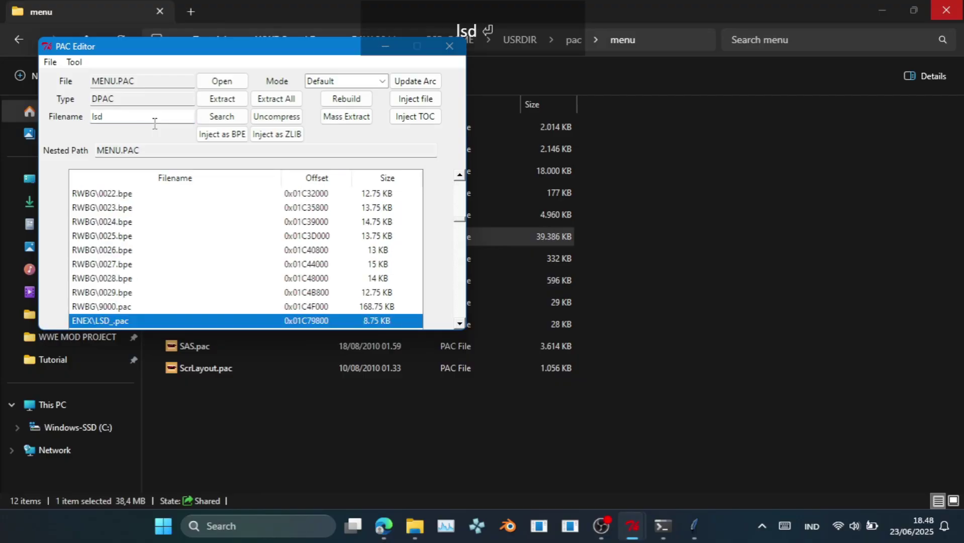
double_click(143, 321)
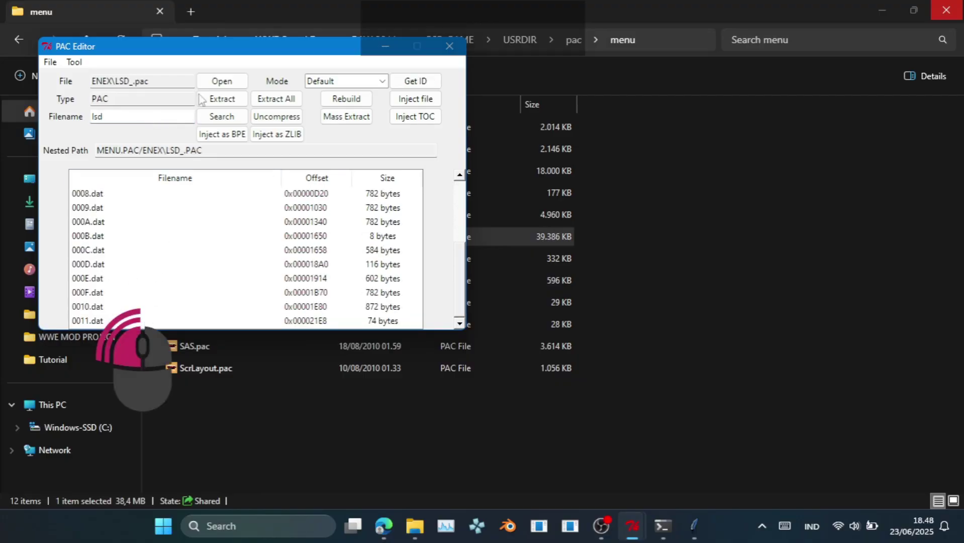
- Move the PAC Editor window aside, close the enex lsd.txt note and return to PAC Editor
drag(229, 49, 566, 59)
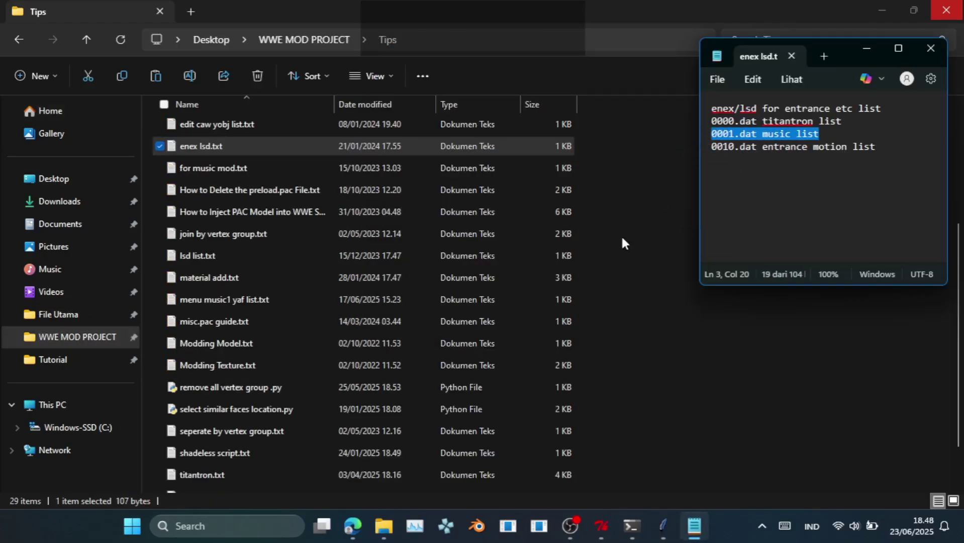
click(929, 60)
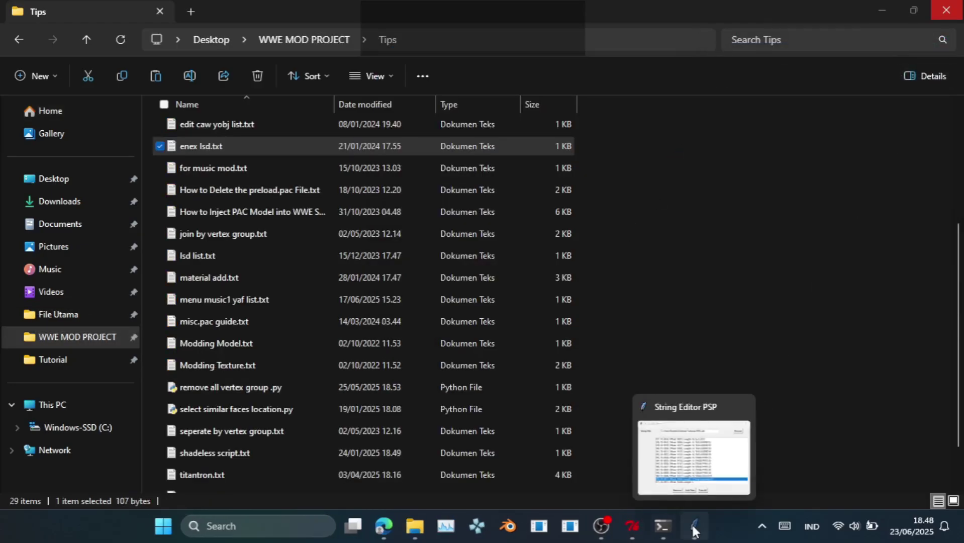
mouse_move(634, 525)
click(668, 478)
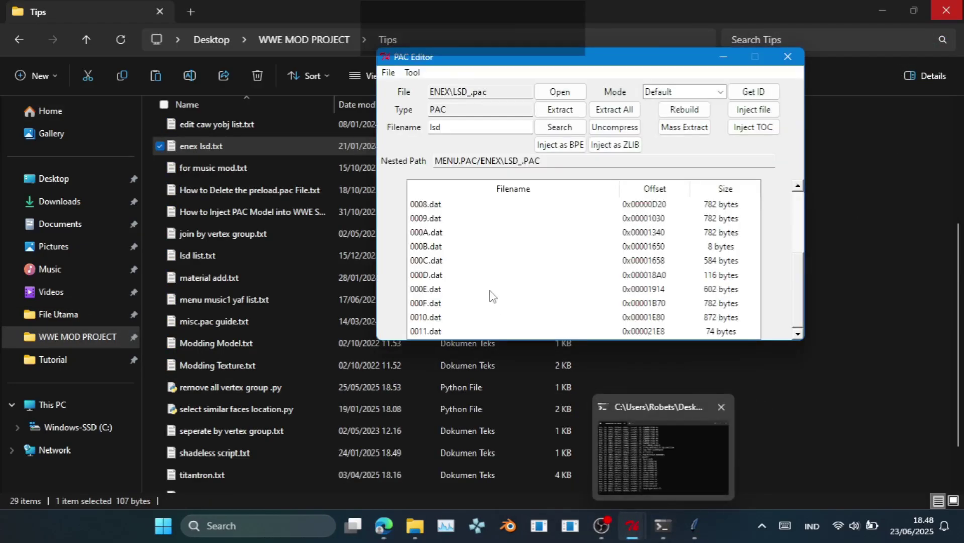
- Extract the music list 0001.dat from ENEX\LSD_.pac into the Tutorial folder
scroll(474, 307, up, 3)
scroll(474, 306, up, 1)
click(420, 235)
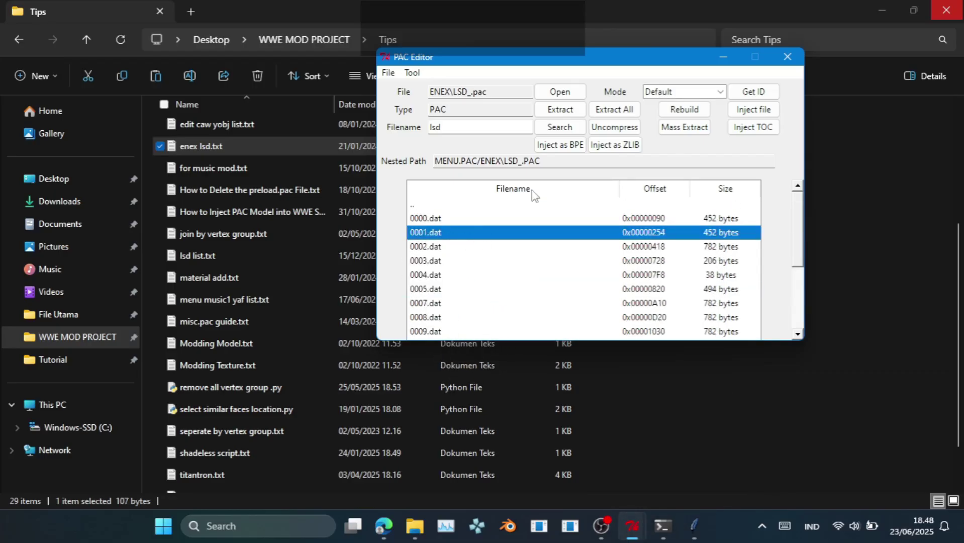
click(560, 109)
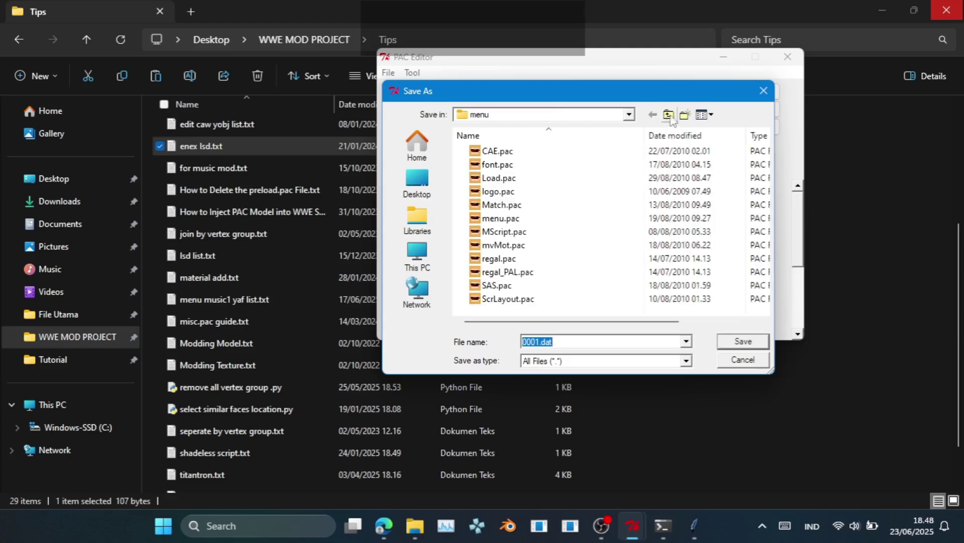
click(673, 115)
click(673, 116)
click(673, 116)
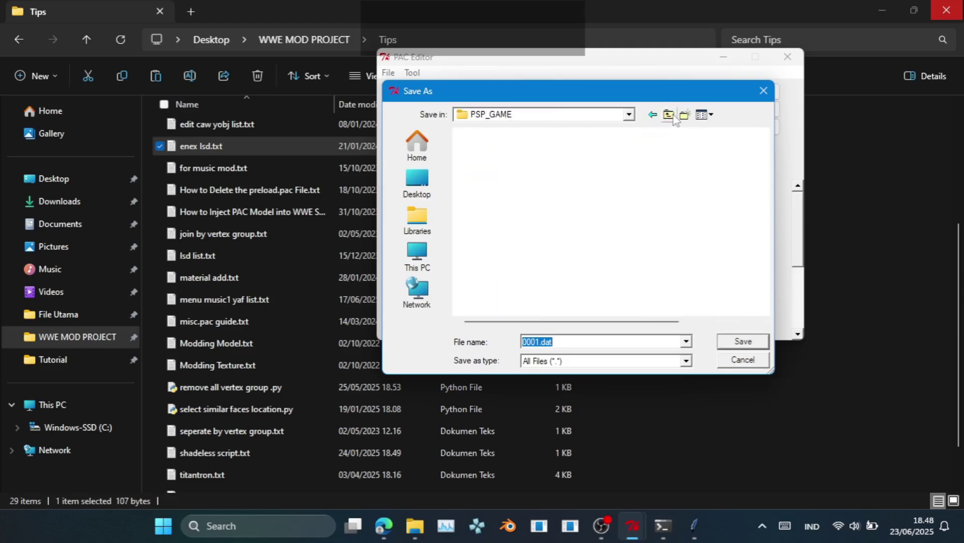
click(673, 115)
click(671, 116)
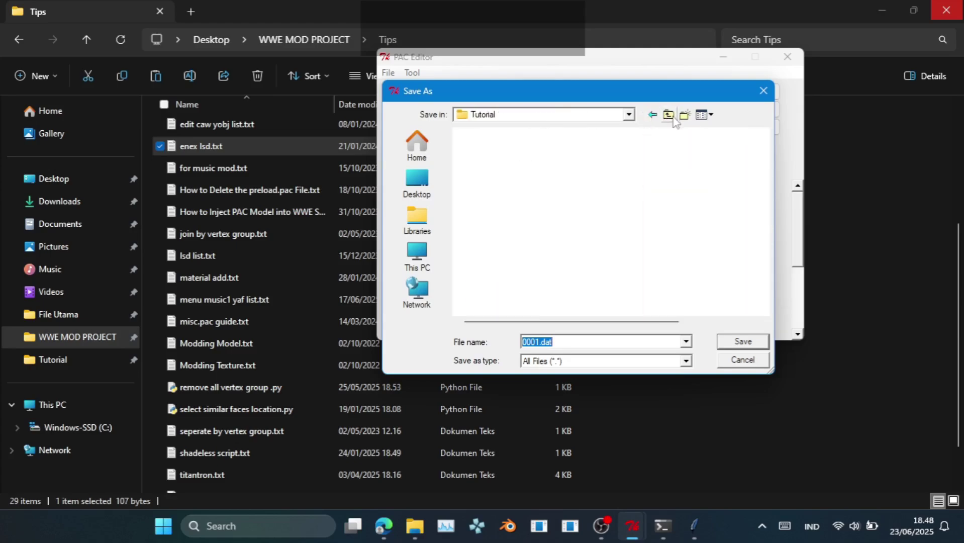
click(741, 342)
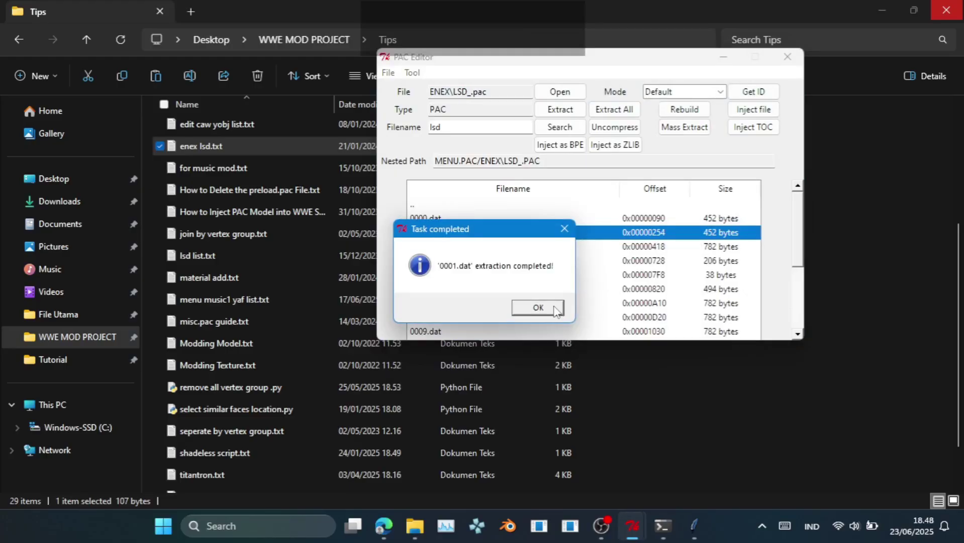
click(554, 306)
- Open the extracted 0001.dat from the Tutorial folder in HxD
click(828, 274)
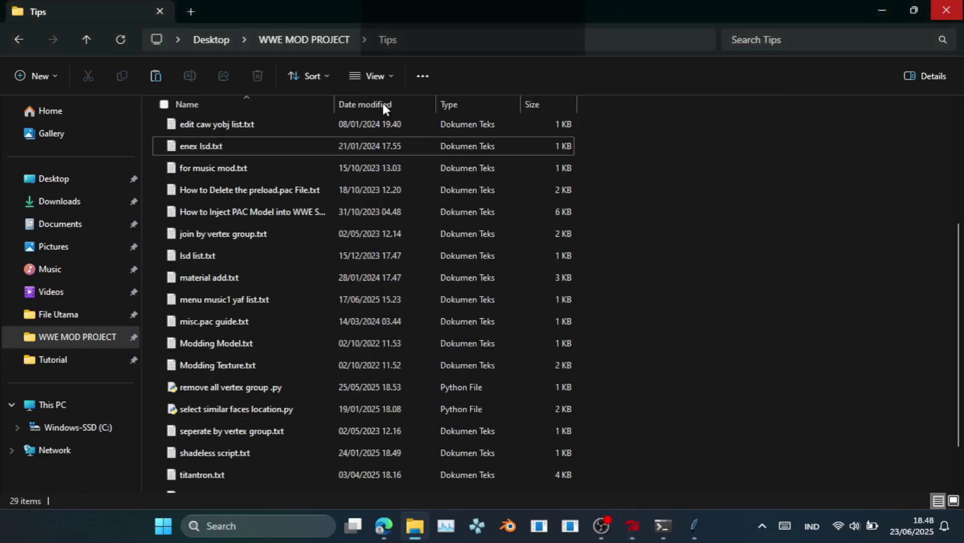
click(21, 41)
click(18, 41)
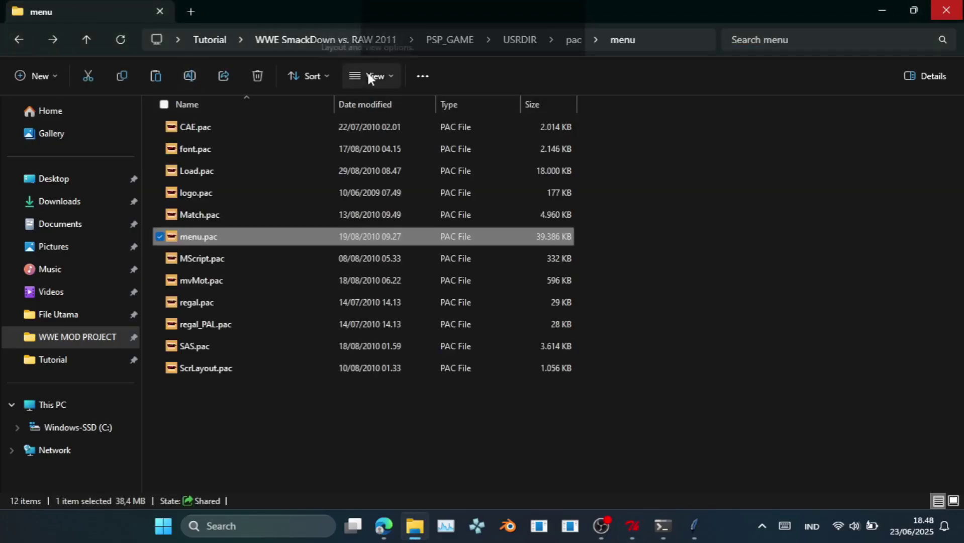
click(210, 39)
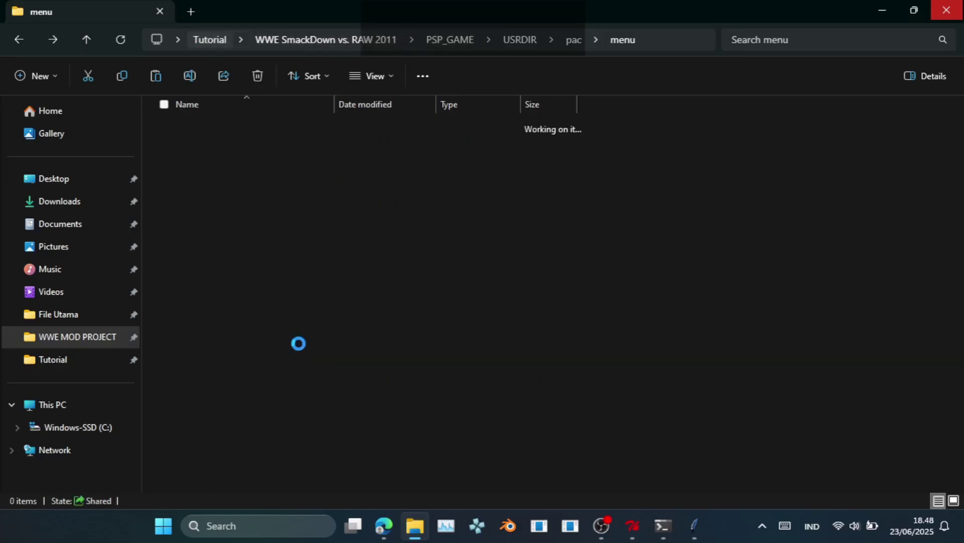
scroll(302, 332, down, 1)
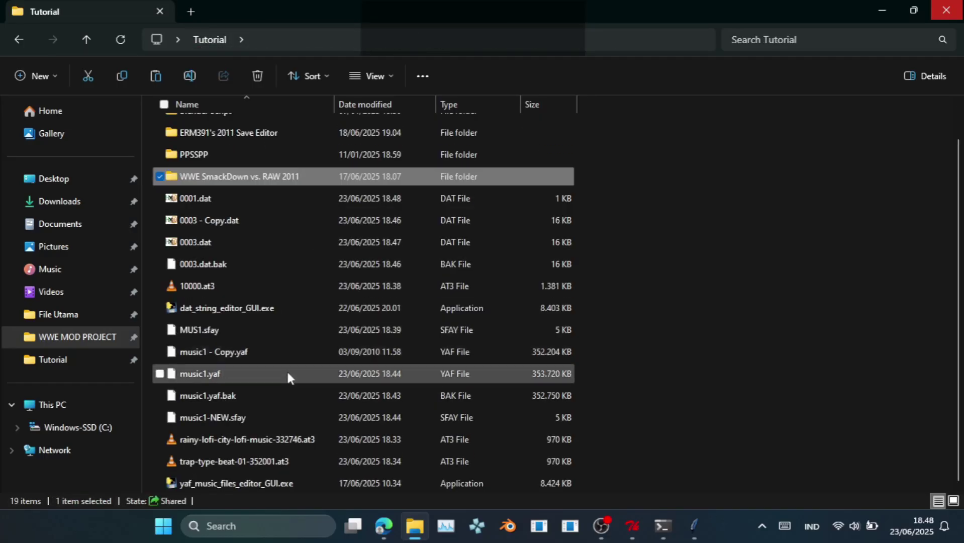
click(234, 201)
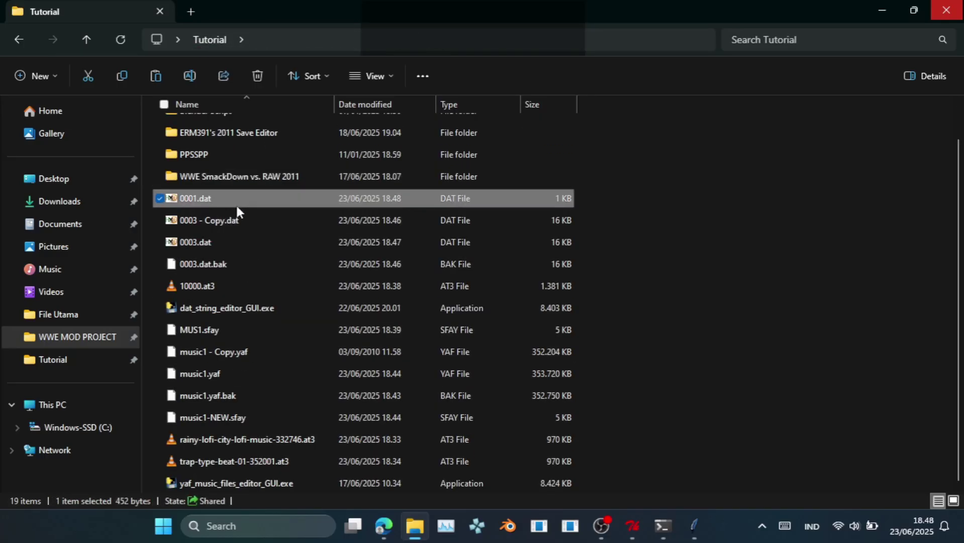
right_click(206, 202)
click(312, 234)
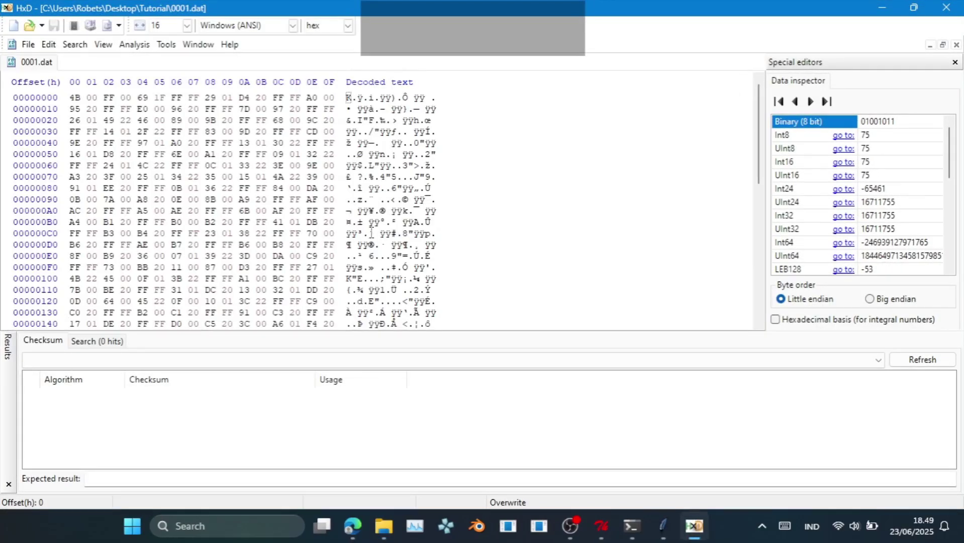
- Show the offsets in decimal and set the UInt16 value at the start of 0001.dat to 76
click(328, 25)
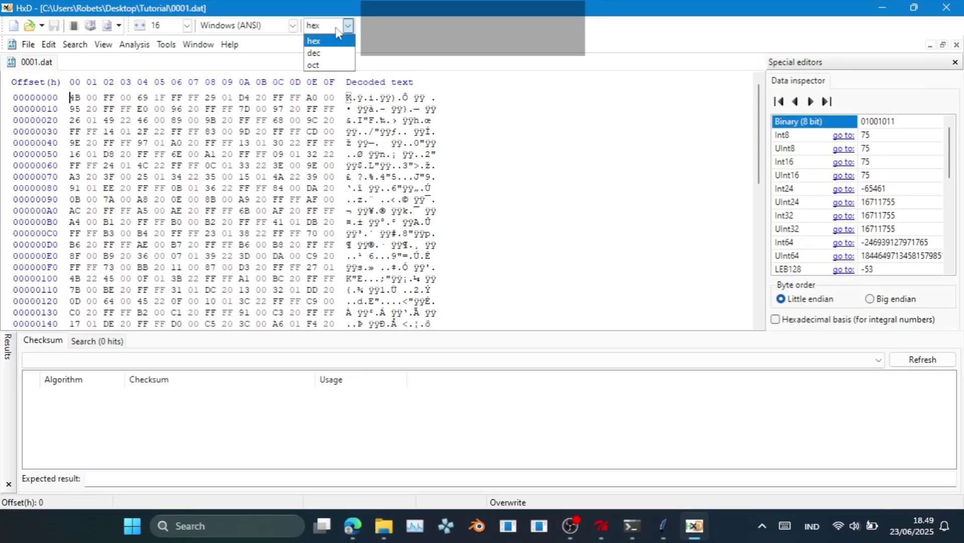
click(312, 52)
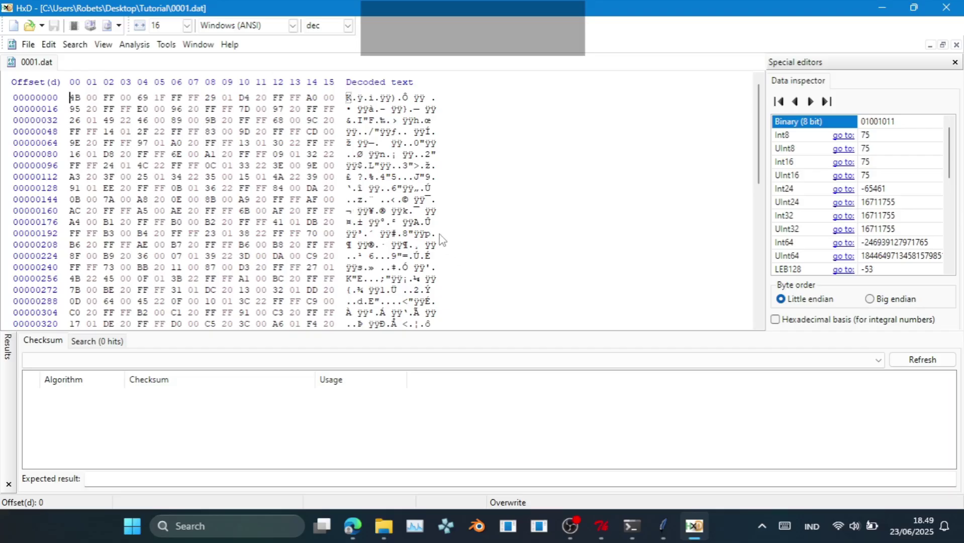
click(894, 177)
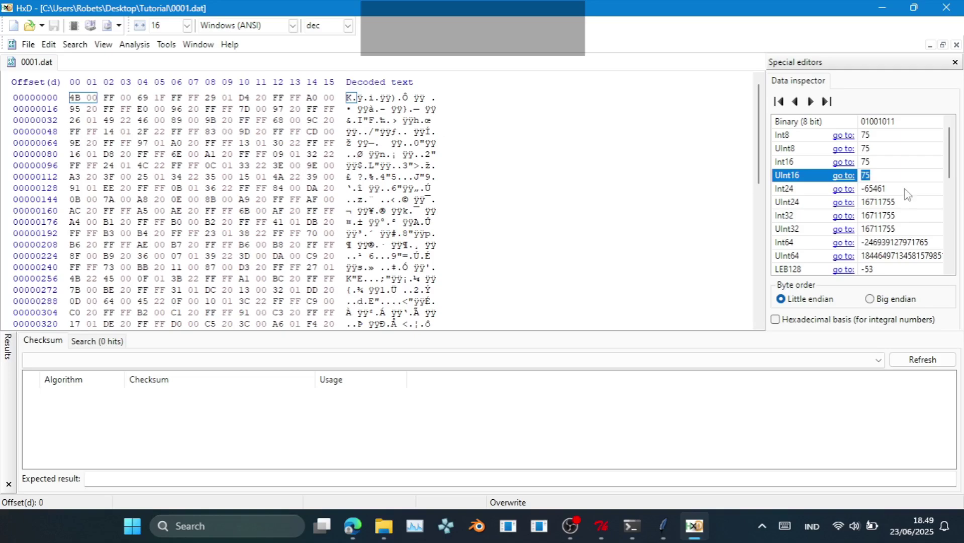
key(End)
key(BackSpace)
text(6)
key(Return)
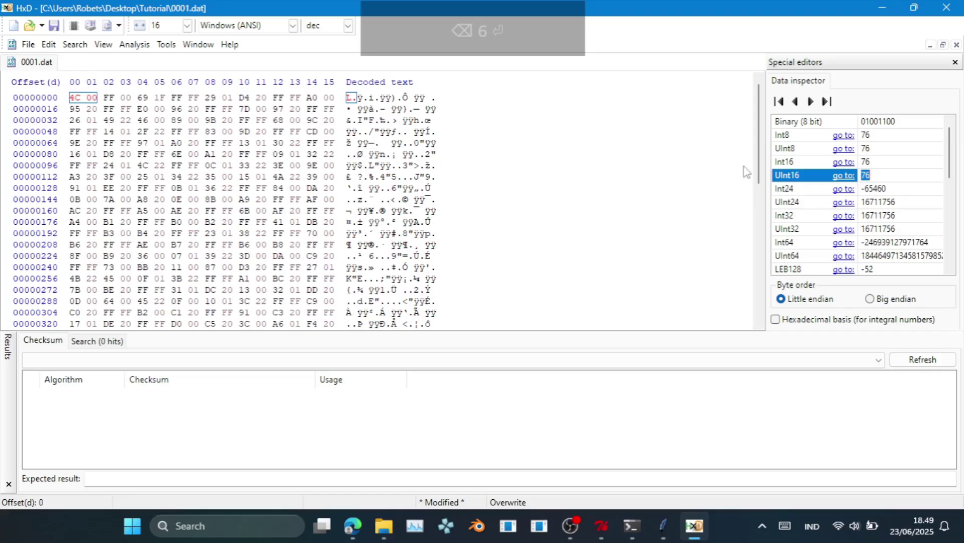
click(932, 173)
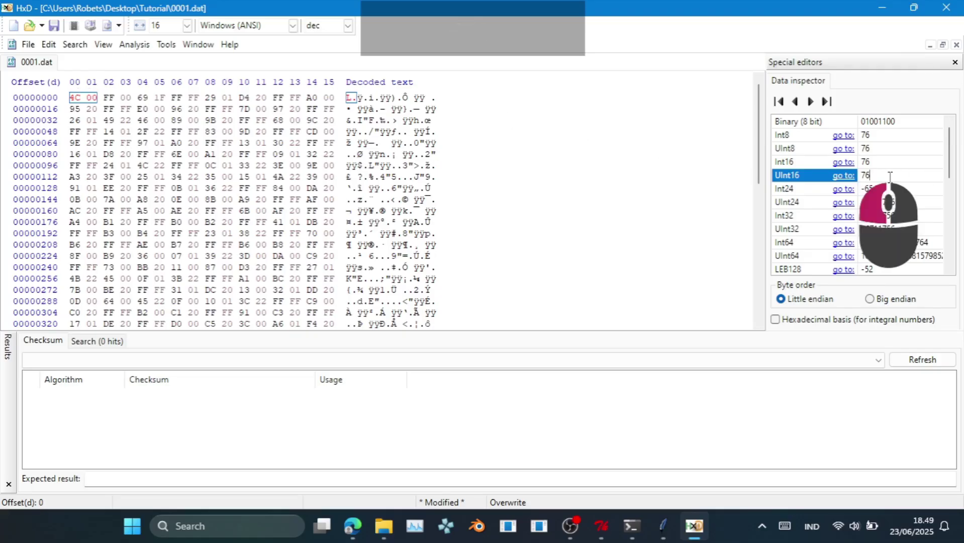
key(Return)
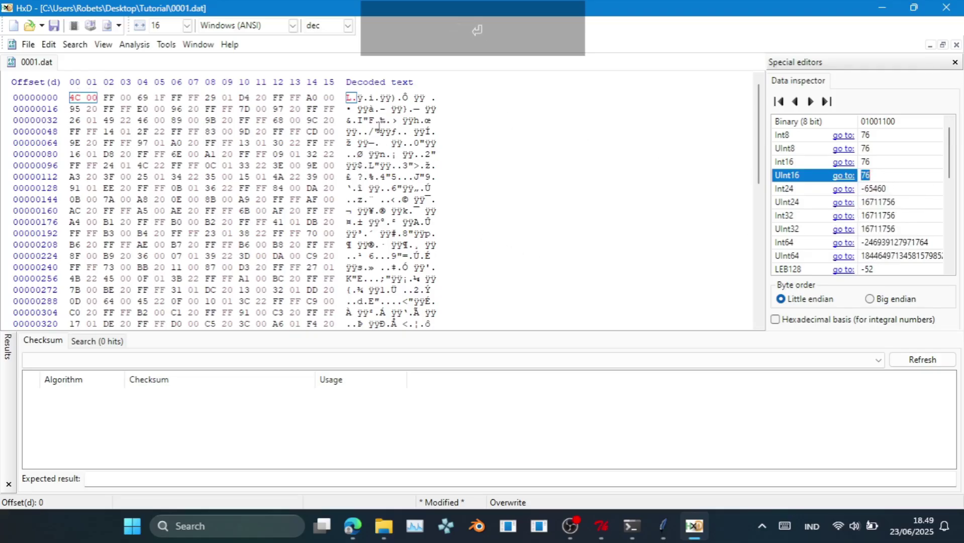
- Copy the six-byte entry FF 00 69 1F FF FF starting at offset 2 and dismiss the clipboard warning
click(360, 99)
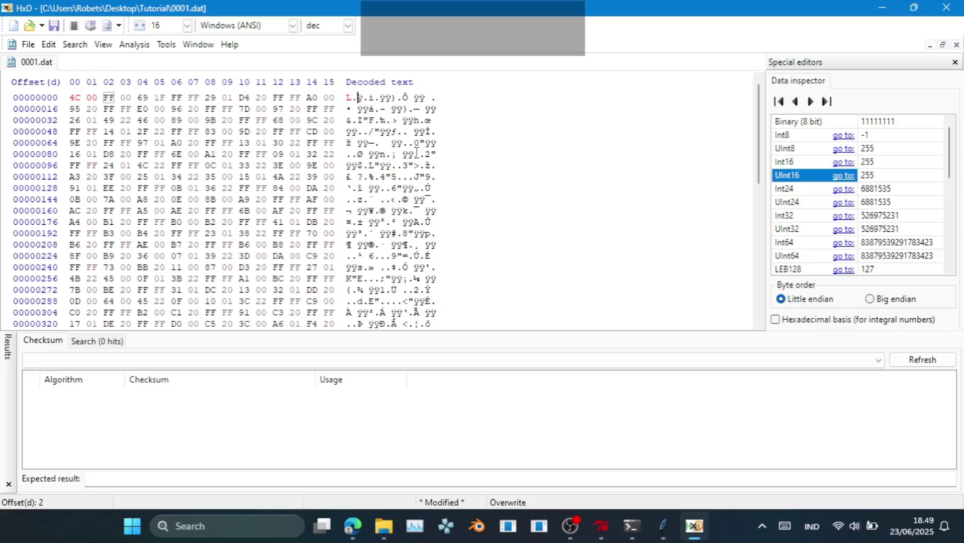
key(shift+Right)
key(shift+Right)
key(shift+Right)
key(shift+Right)
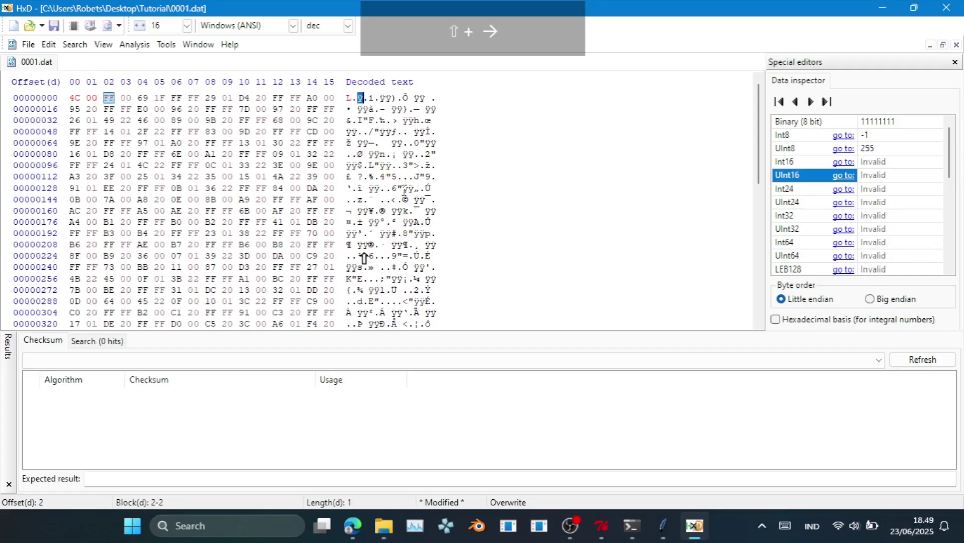
key(shift+Right)
key(shift+Right)
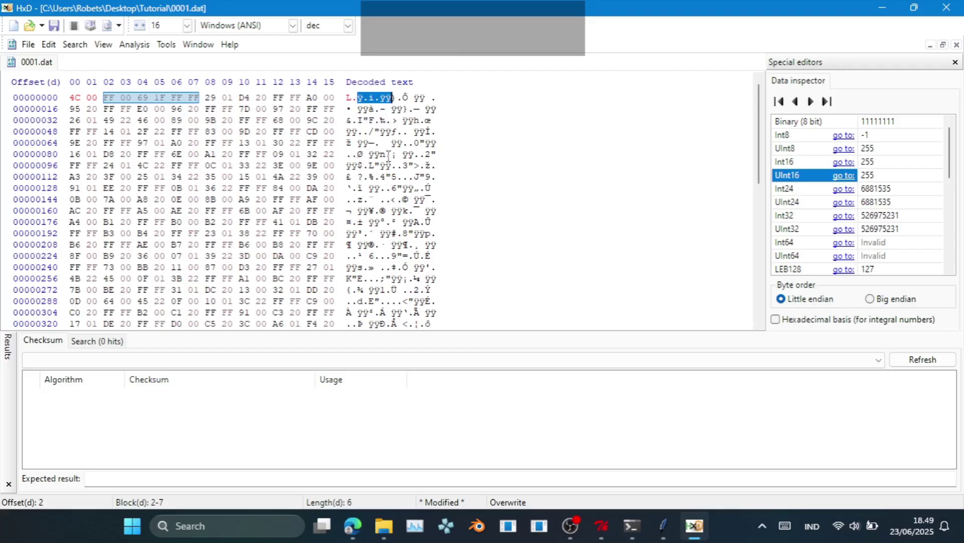
key(ctrl+c)
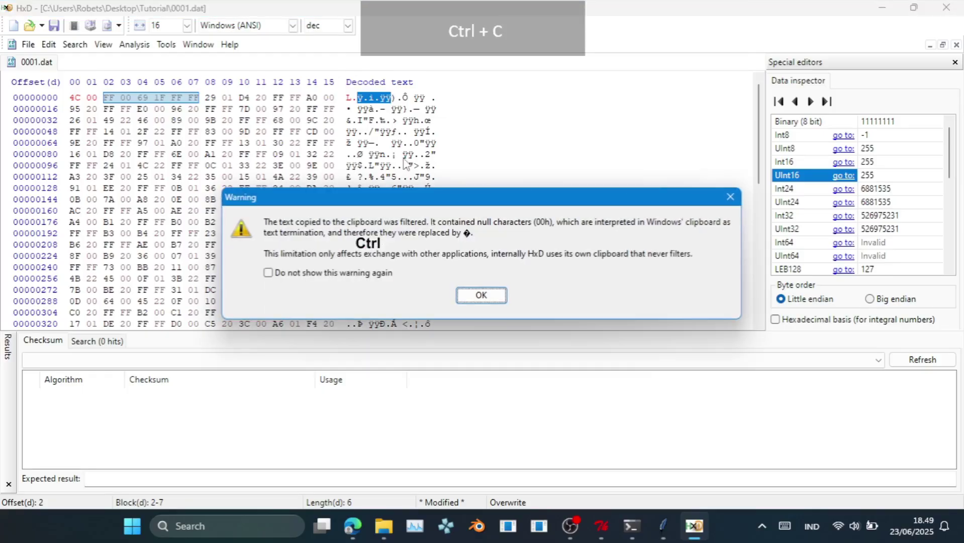
click(481, 296)
- Paste the copied six-byte entry at the very end of 0001.dat, at offset 452
scroll(412, 210, down, 7)
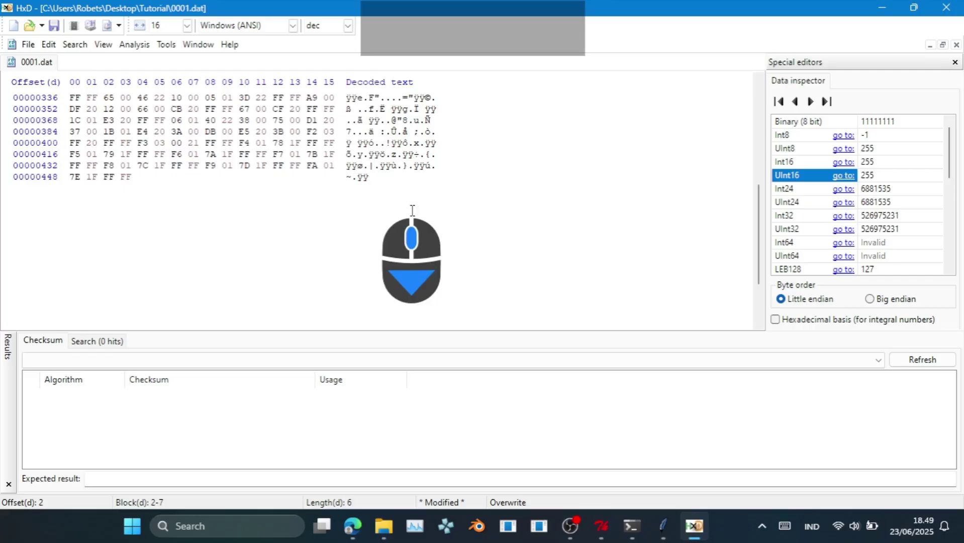
click(402, 186)
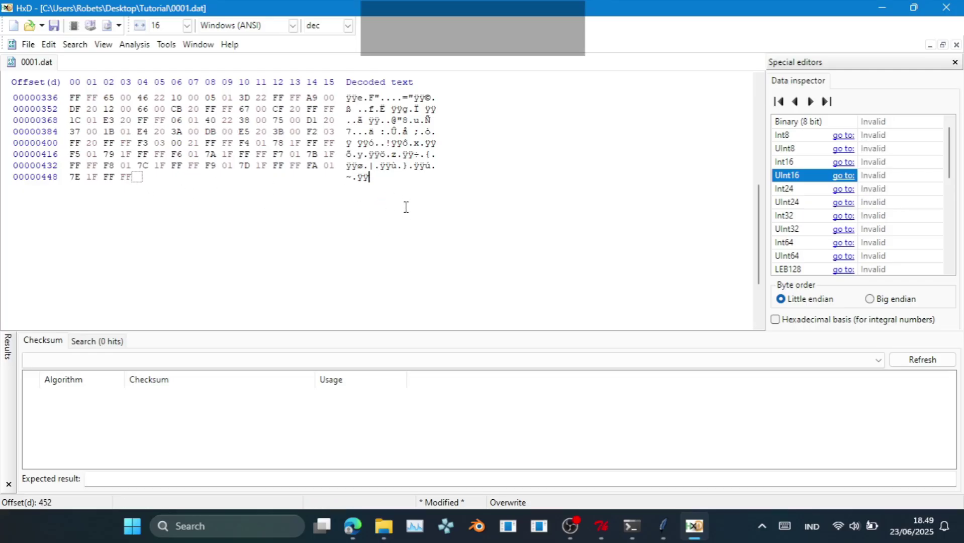
key(ctrl+v)
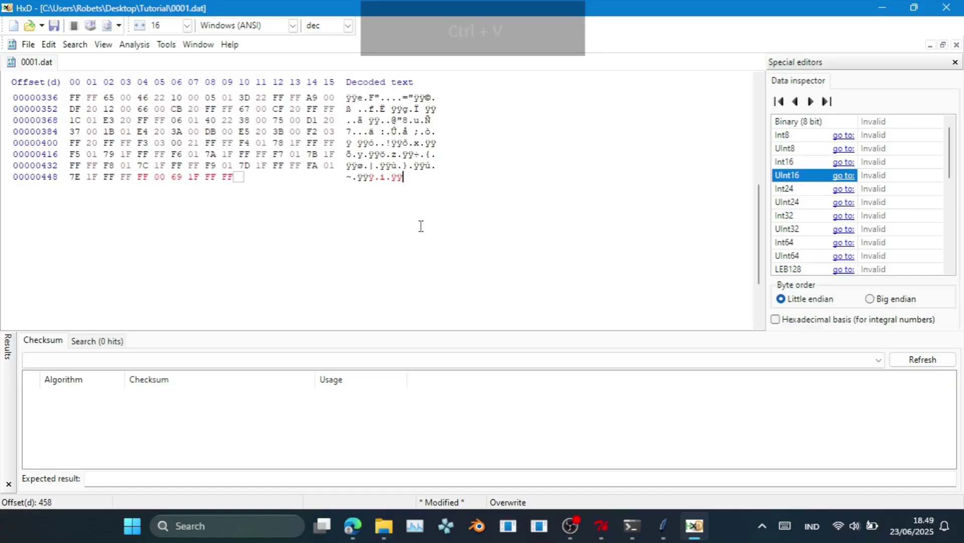
- Set the UInt16 value at offset 452, the first two bytes of the pasted entry, to 105
key(Left)
key(Left)
key(Left)
key(Left)
key(Left)
key(Left)
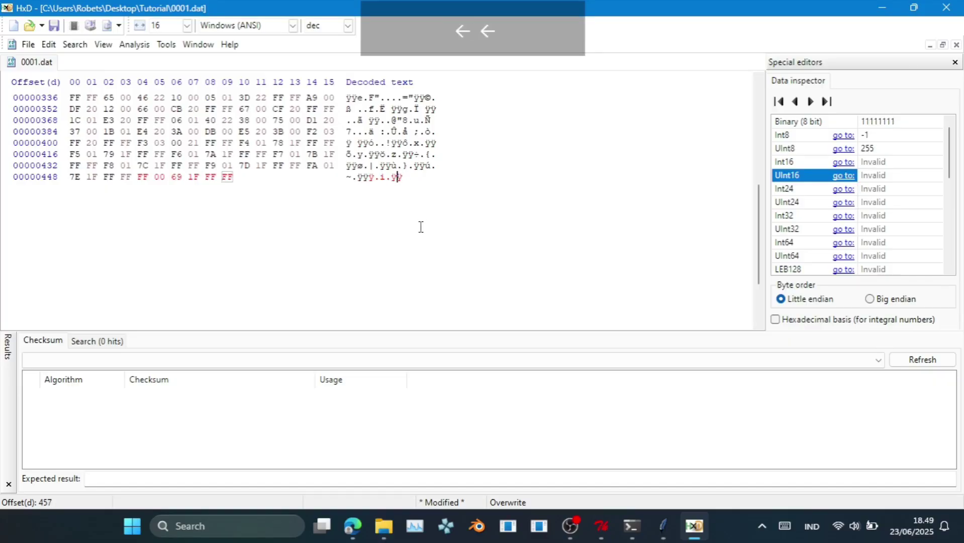
click(885, 177)
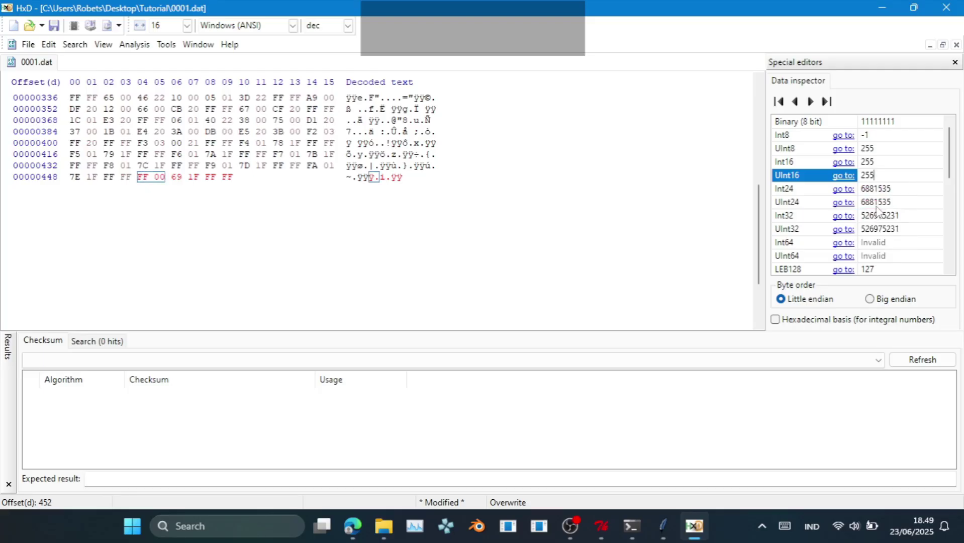
double_click(884, 173)
text(105)
key(Return)
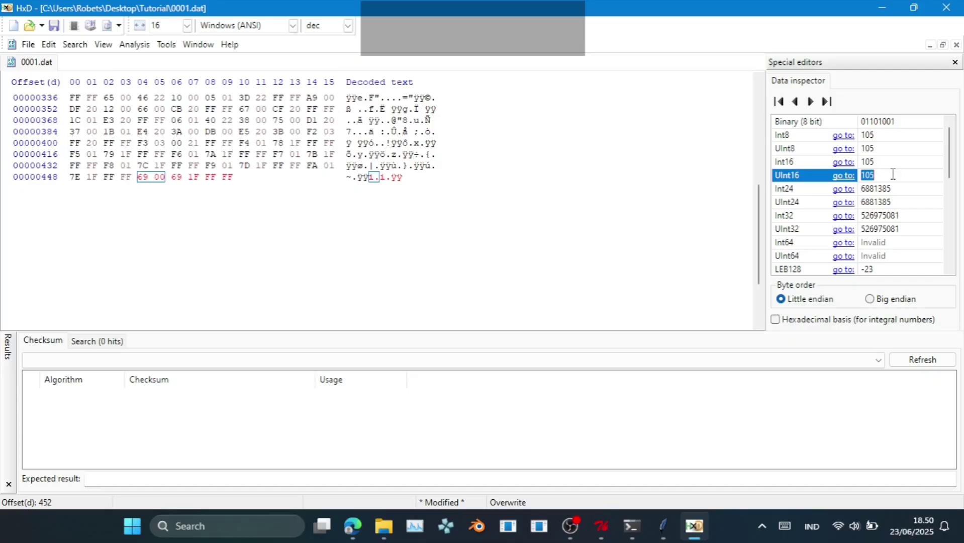
- Look up the string ID of trap-type-beat-01 in String Editor PSP and set the UInt16 value at offset 454 of 0001.dat to 8841
click(169, 177)
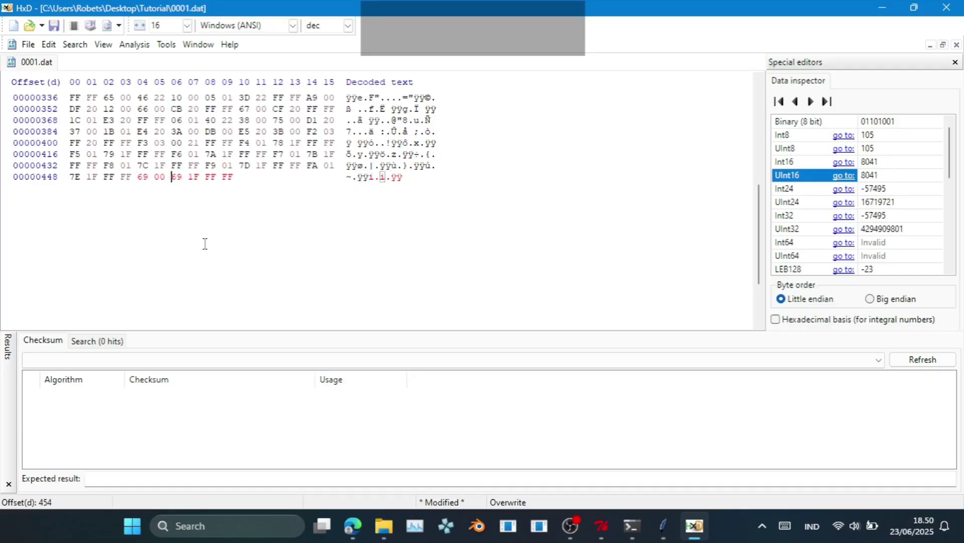
click(887, 178)
double_click(878, 174)
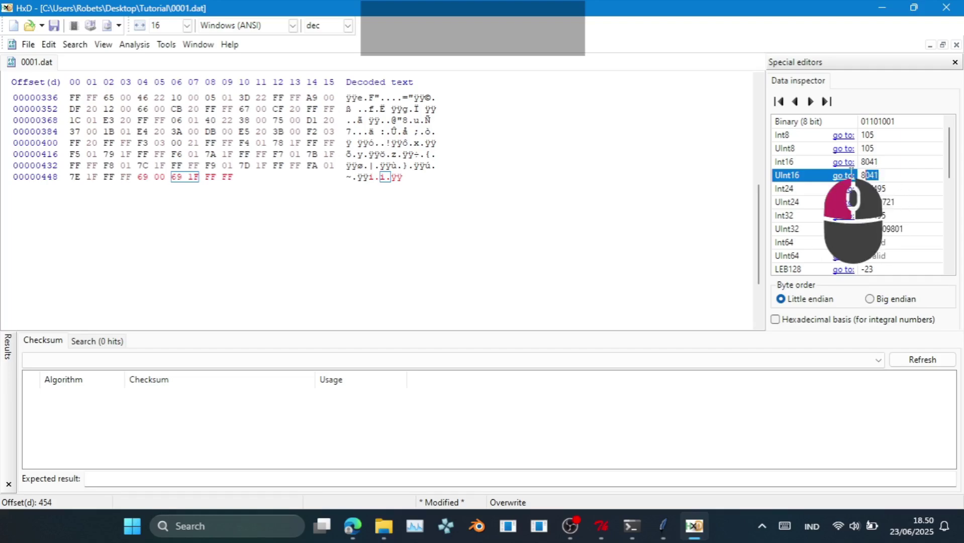
click(653, 520)
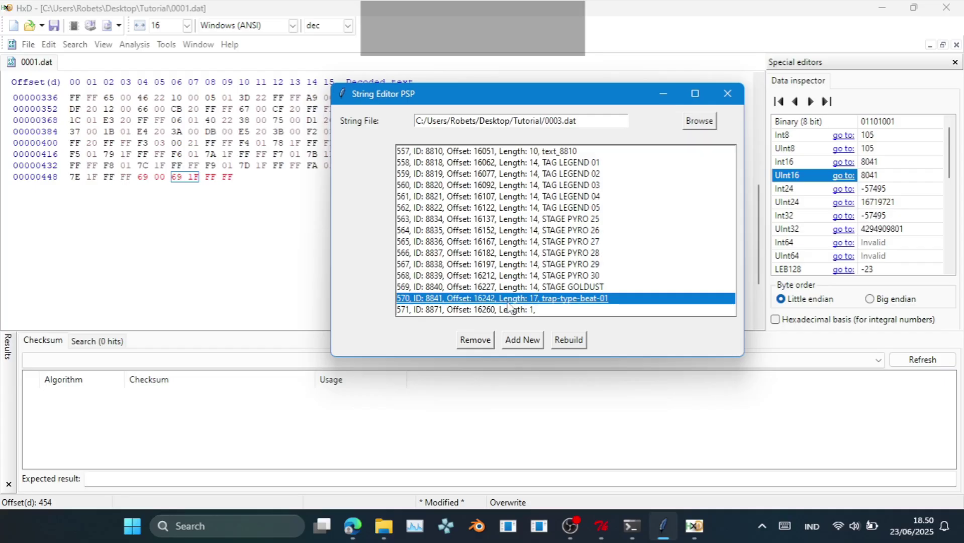
click(322, 291)
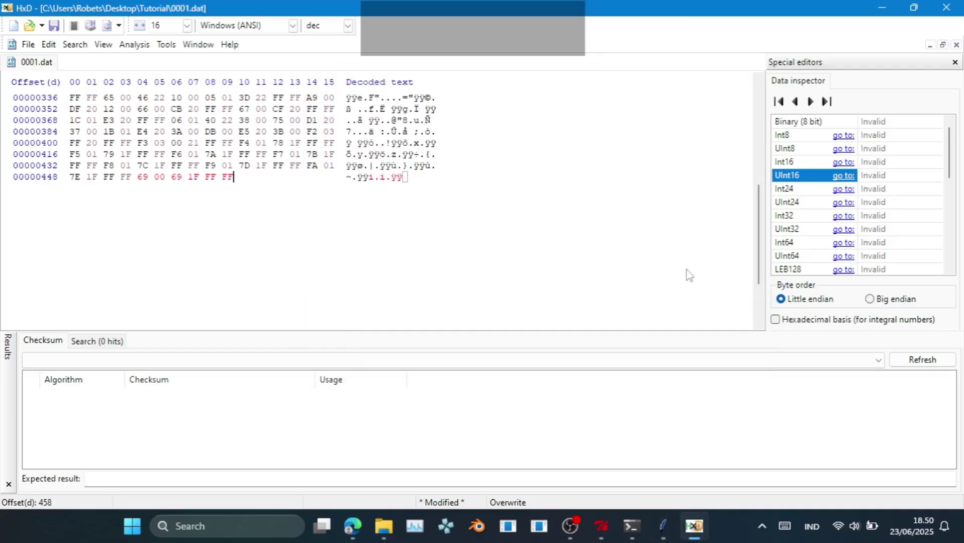
click(384, 177)
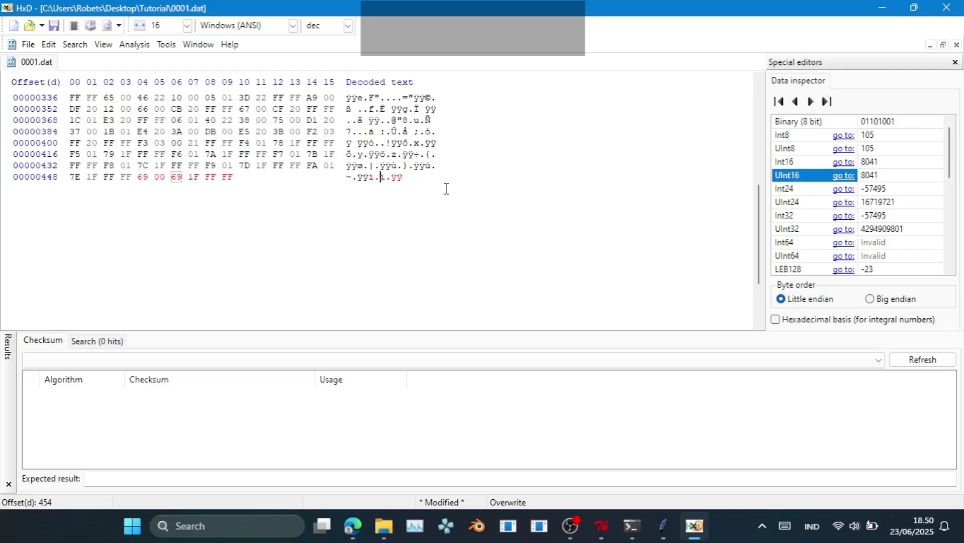
click(897, 172)
text(8841)
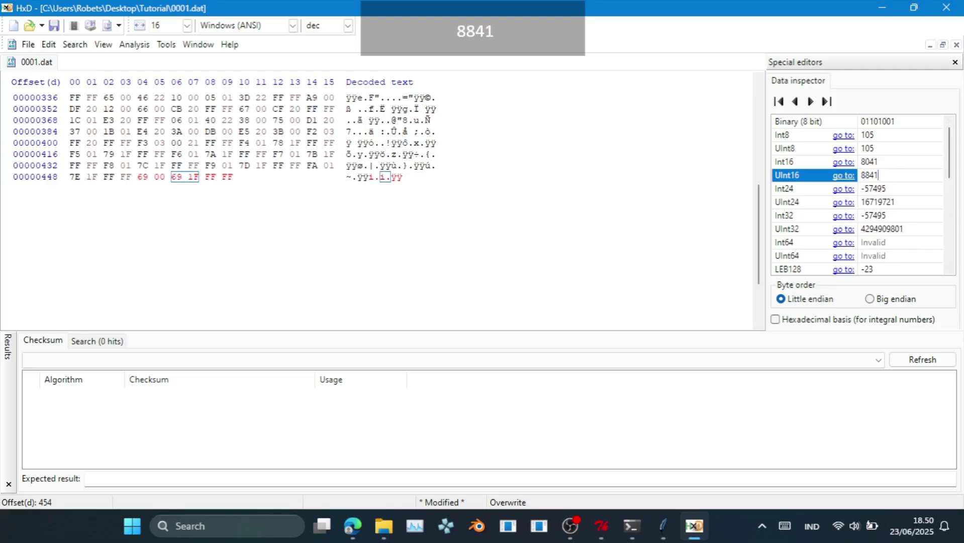
key(Return)
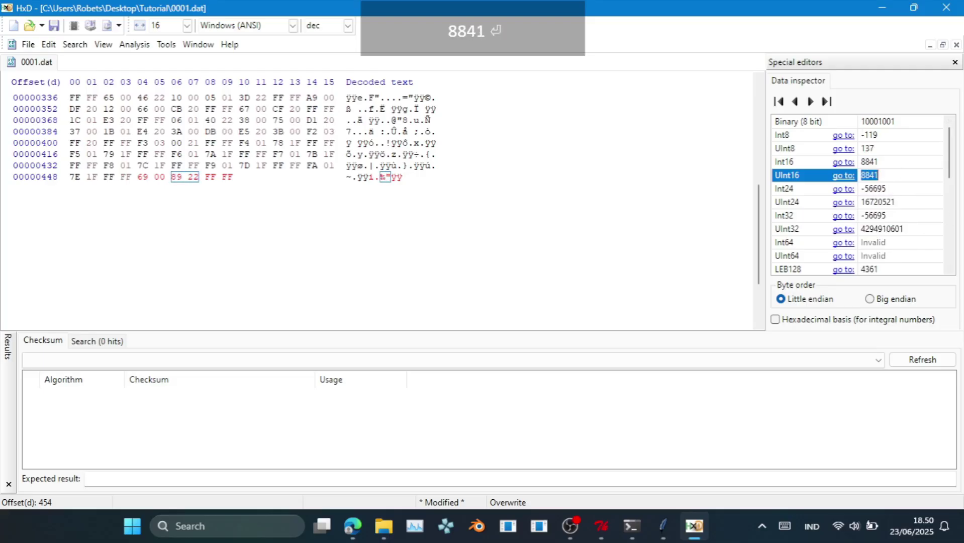
- Check the new entry's values at offsets 452 and 454, and save 0001.dat
click(371, 178)
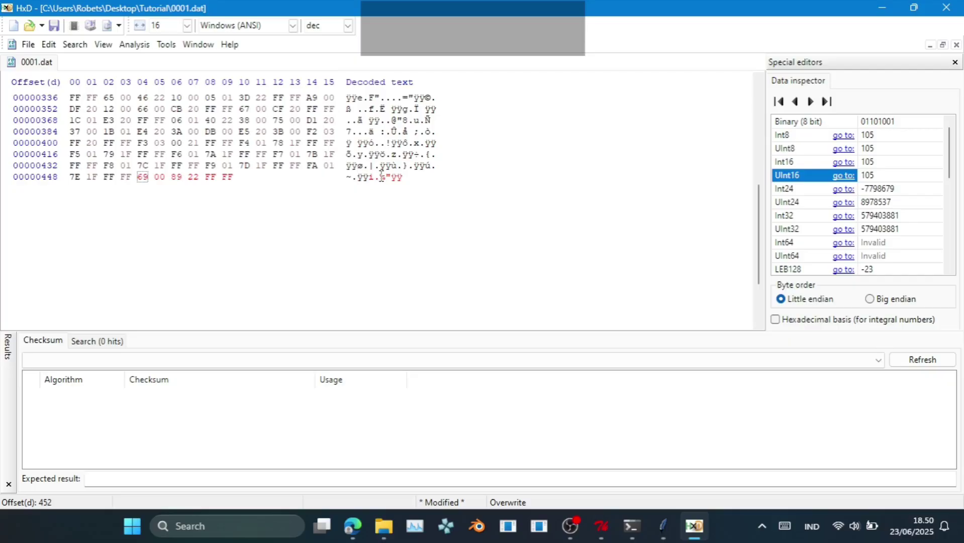
click(382, 178)
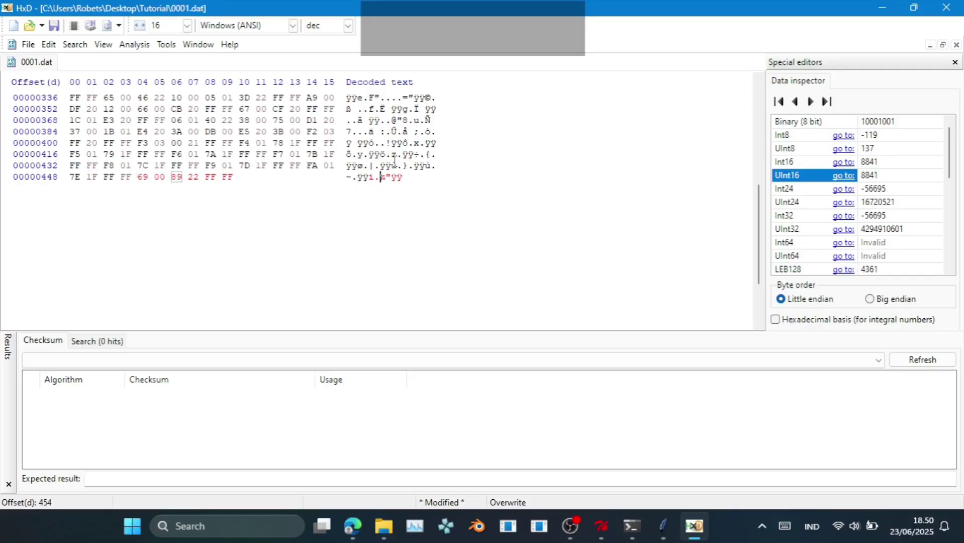
drag(391, 155, 397, 155)
click(365, 154)
key(ctrl+s)
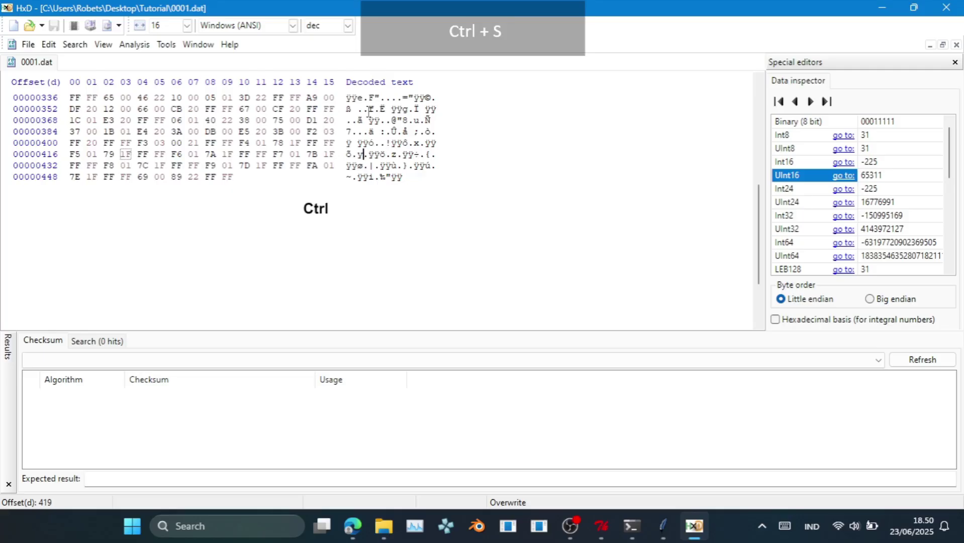
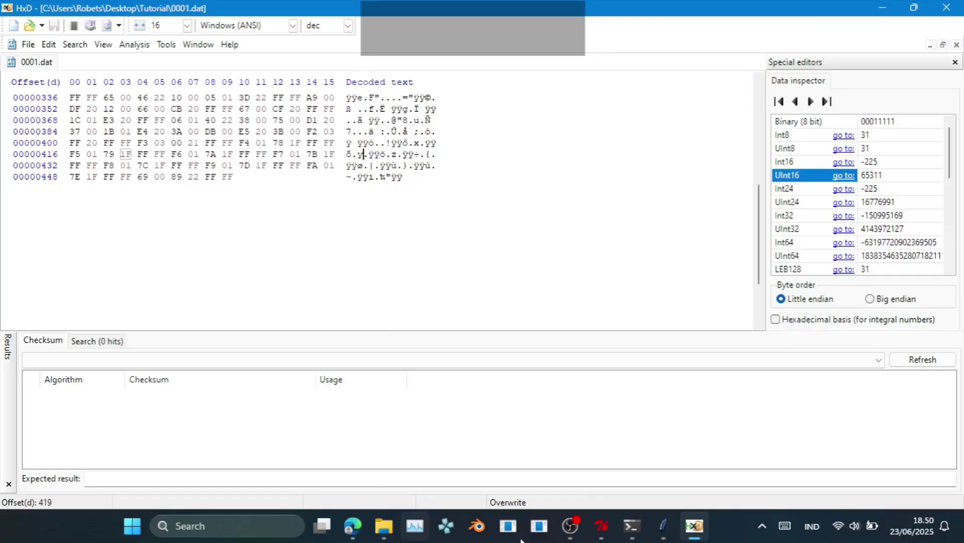
- Switch to PAC Editor and inject the edited 0001.dat from the Tutorial folder over 0001.dat in ENEX\LSD_.pac
key(alt+Tab)
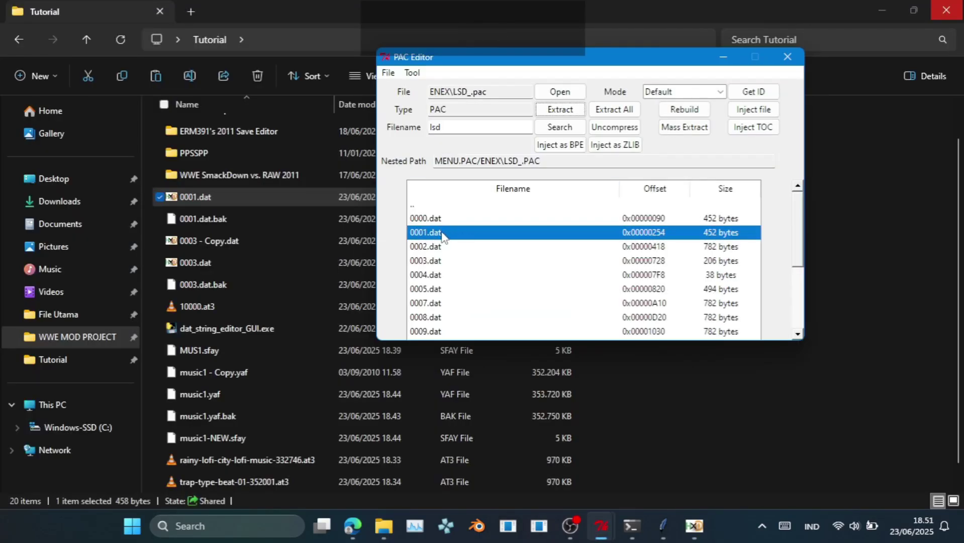
click(763, 115)
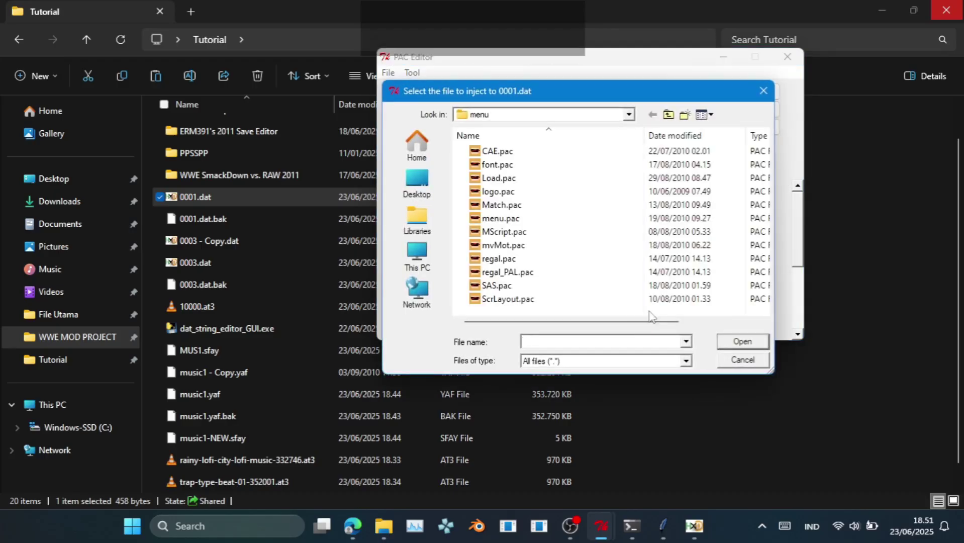
click(224, 199)
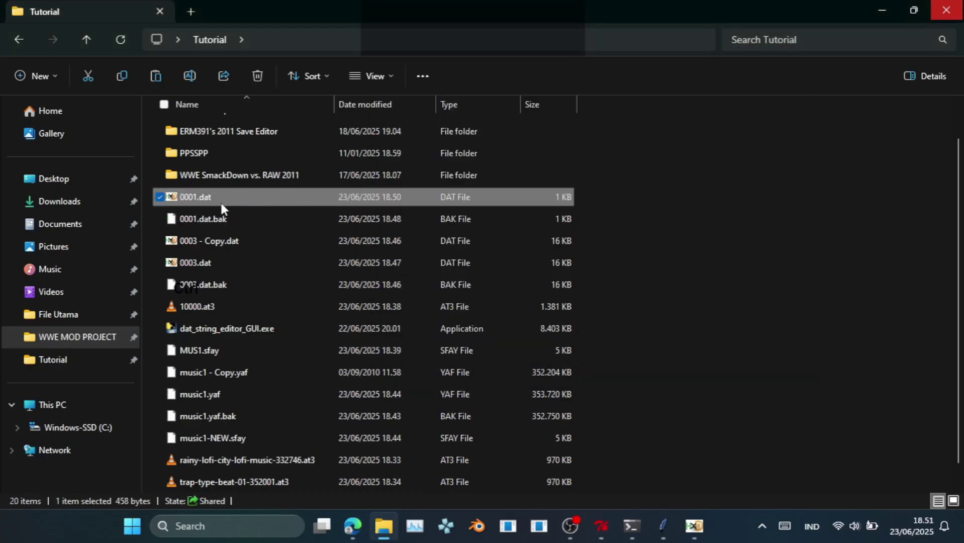
key(ctrl+c)
key(alt+Tab)
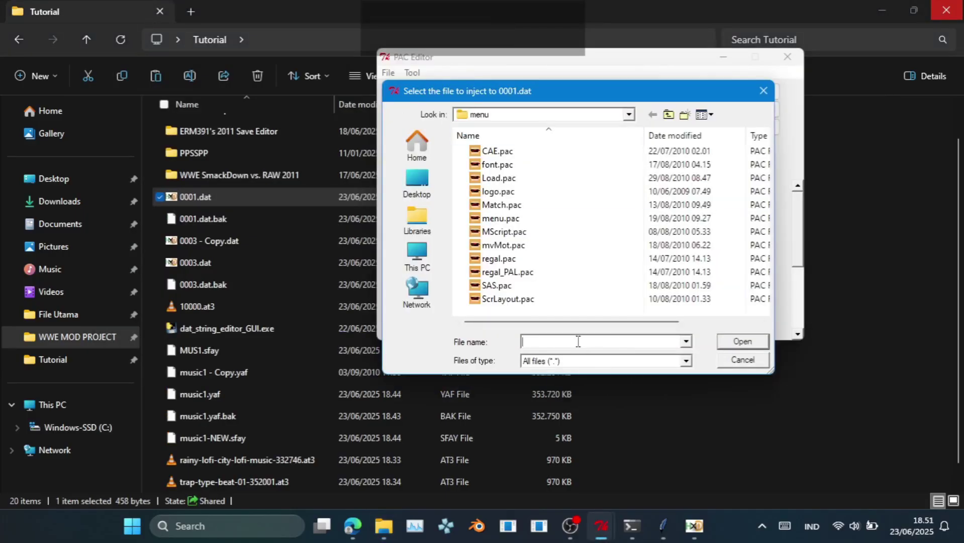
key(ctrl+v)
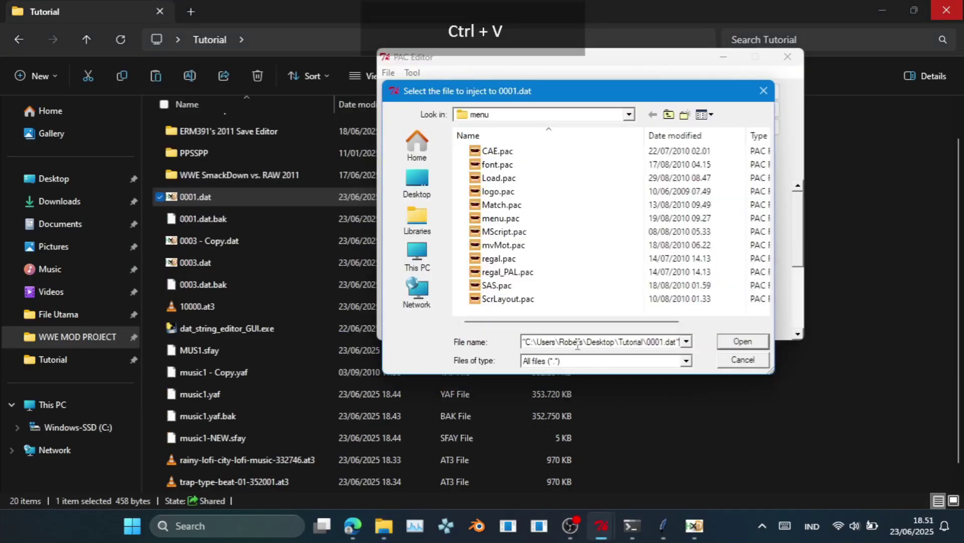
click(749, 343)
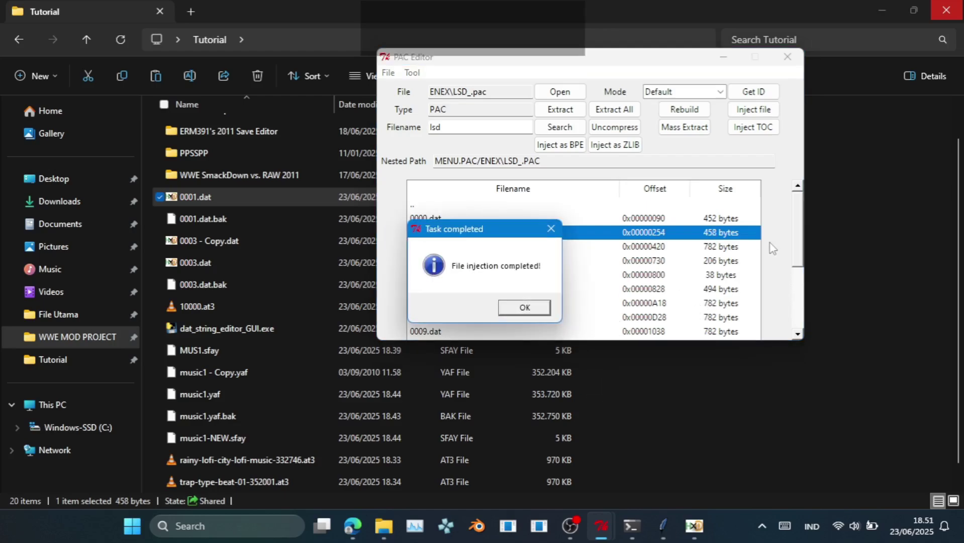
click(524, 307)
- Reopen menu.pac and update its record in USRDIR's plistpsp.arc, generating a new arc file
click(571, 94)
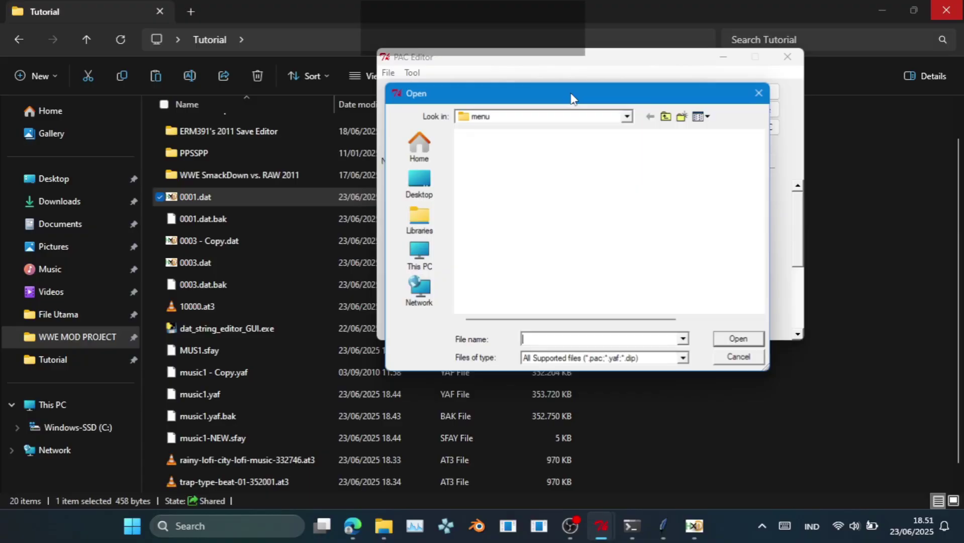
double_click(542, 218)
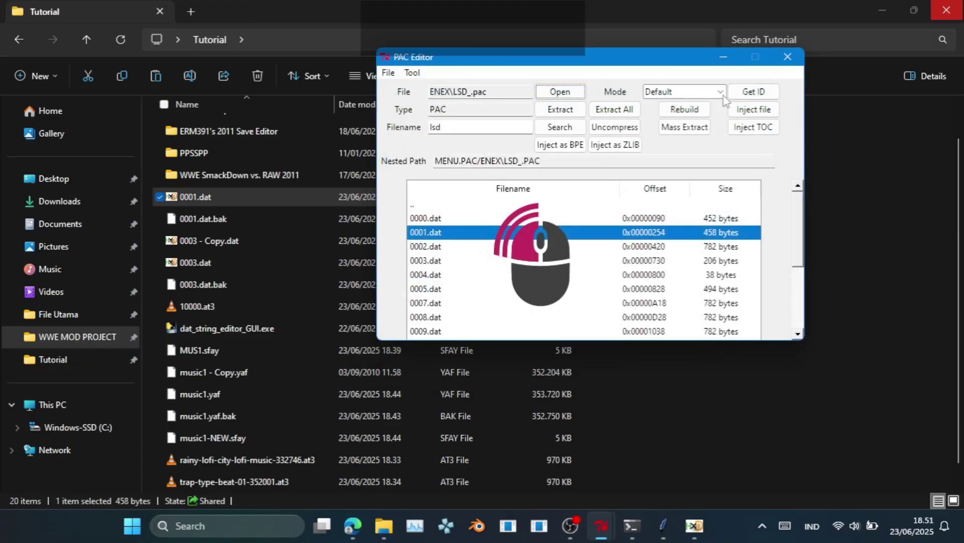
click(751, 92)
click(668, 114)
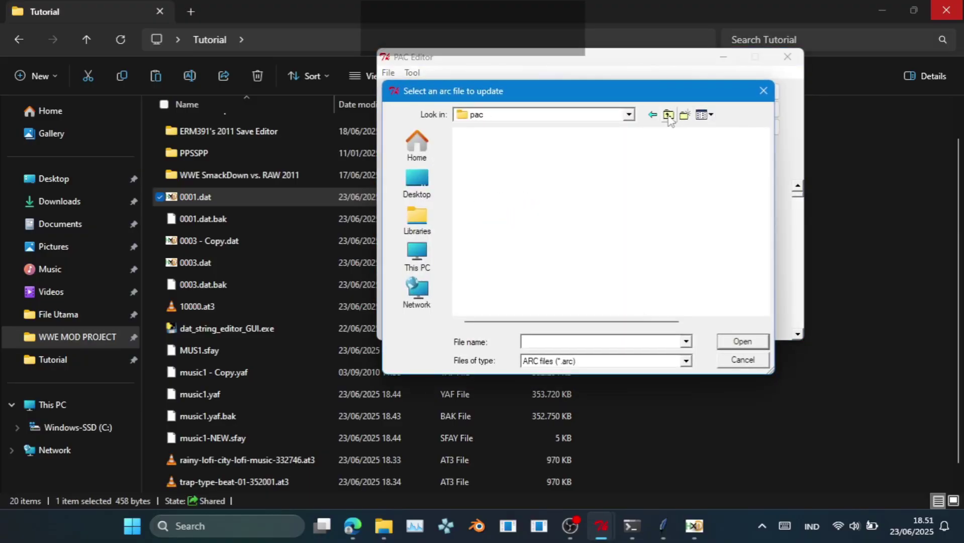
click(668, 114)
double_click(502, 191)
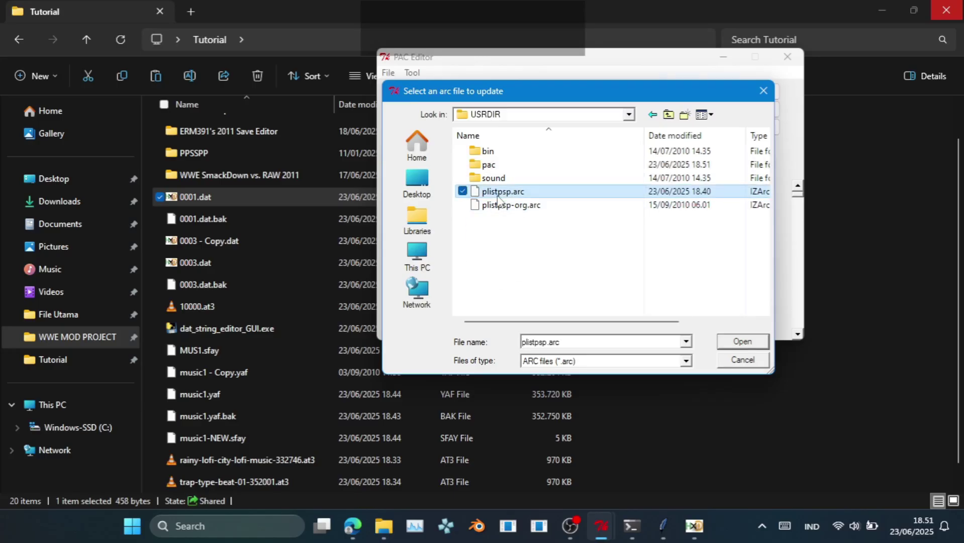
click(521, 308)
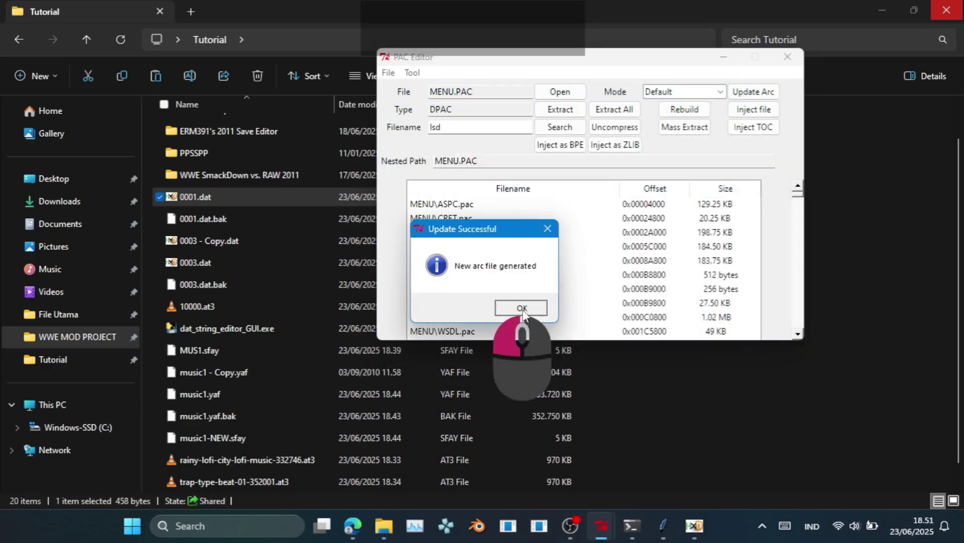
- Delete the old plistpsp.arc from WWE SmackDown vs. RAW 2011\PSP_GAME\USRDIR
double_click(249, 172)
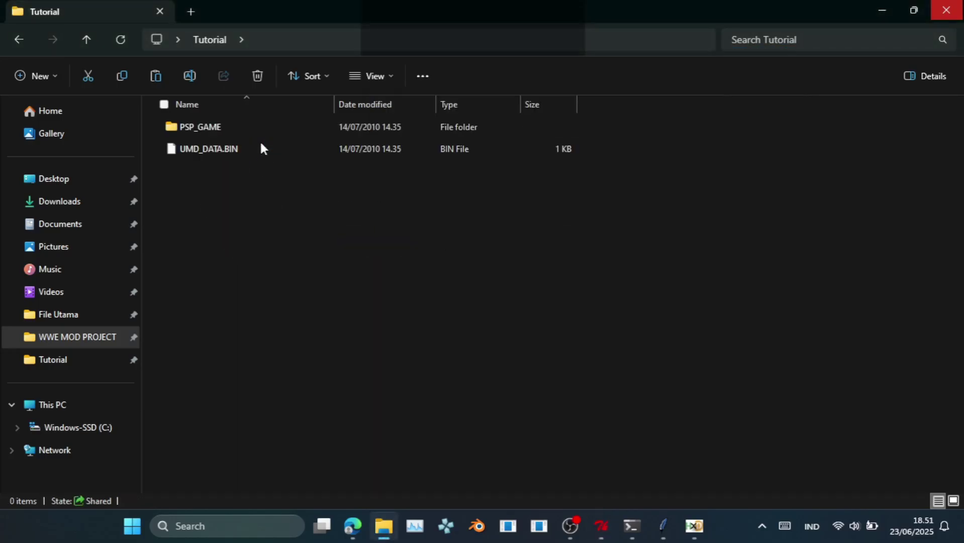
double_click(253, 126)
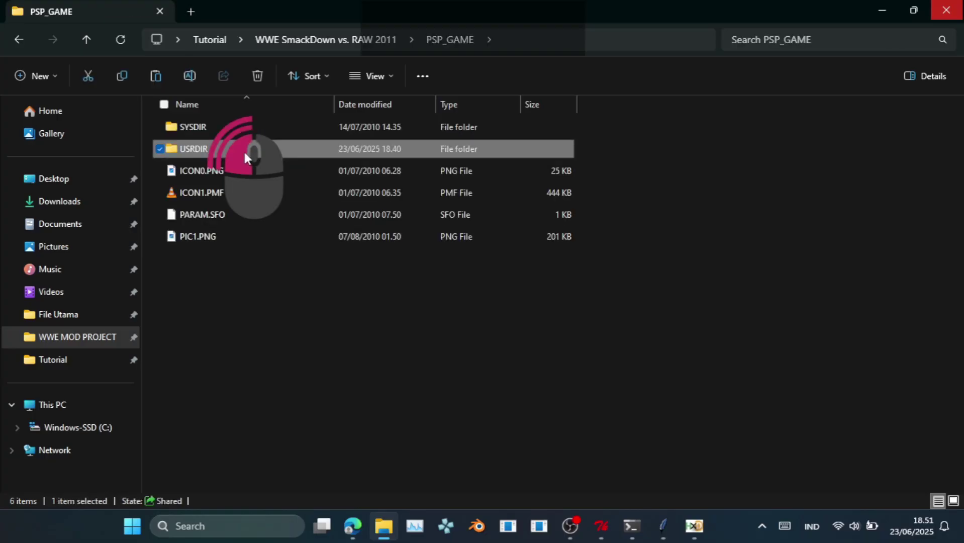
double_click(245, 154)
click(232, 216)
click(232, 195)
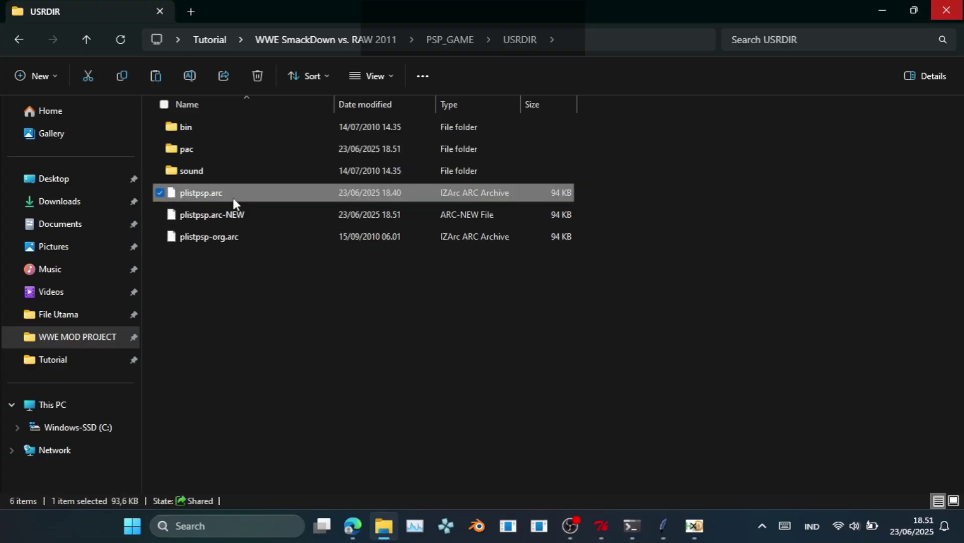
key(Delete)
- Rename plistpsp.arc-NEW in USRDIR as plistpsp.arc
key(F2)
key(Right)
key(Right)
key(Right)
key(Right)
key(Right)
key(Right)
key(Right)
key(Right)
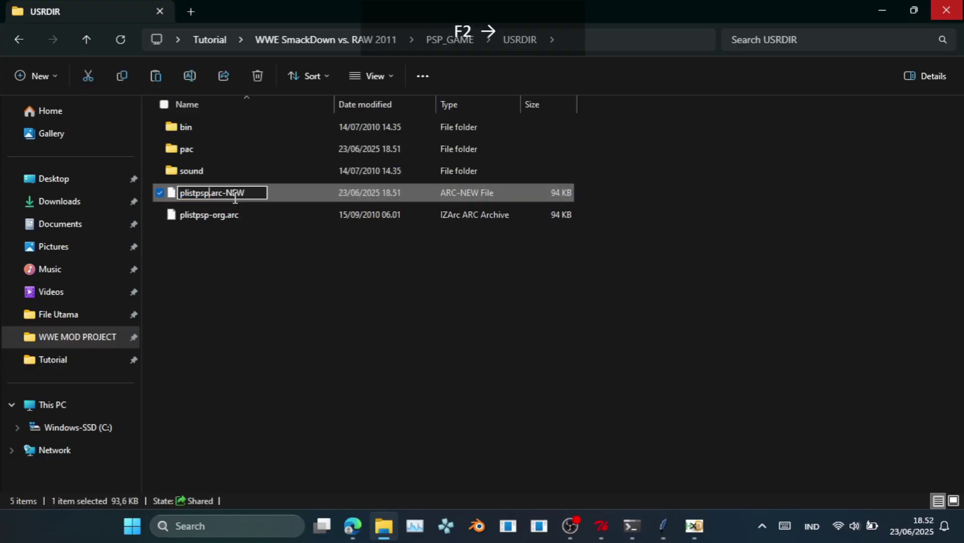
key(BackSpace)
key(BackSpace)
key(BackSpace)
key(BackSpace)
key(Return)
key(Return)
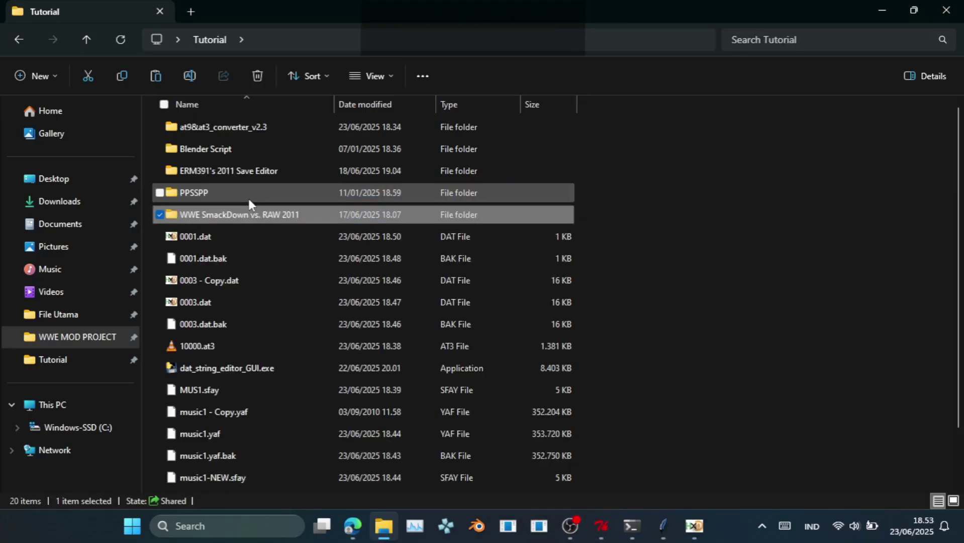
- Launch PPSSPPWindows.exe from the PPSSPP folder inside Tutorial to test the modified game
double_click(248, 194)
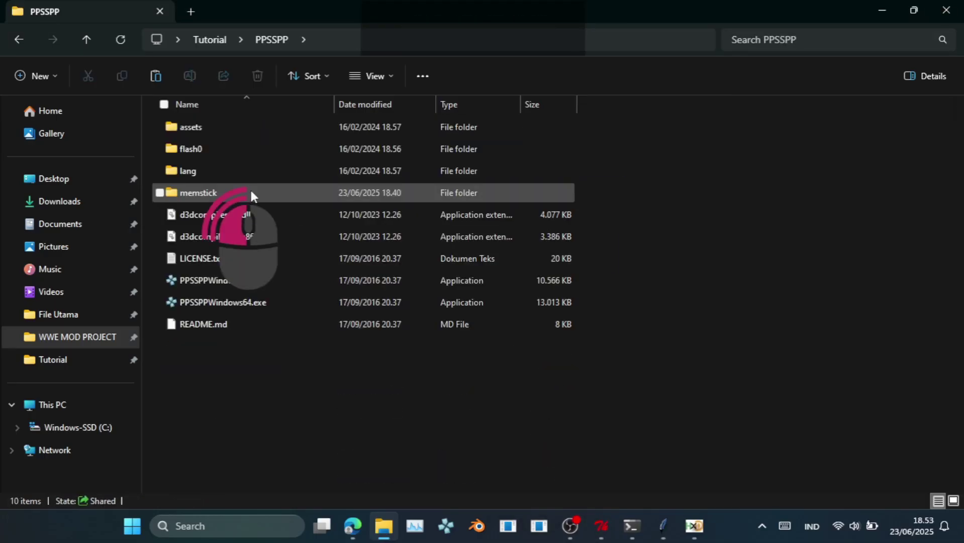
double_click(243, 279)
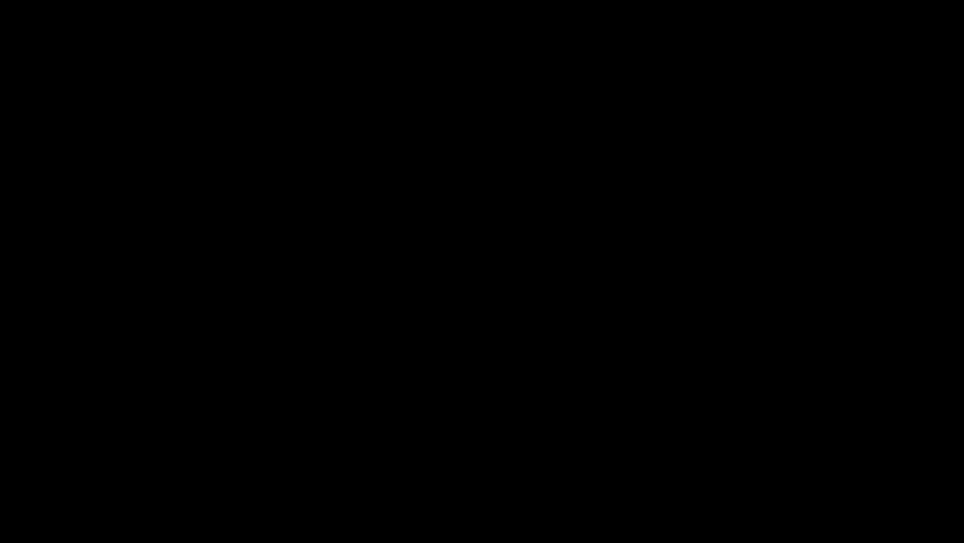